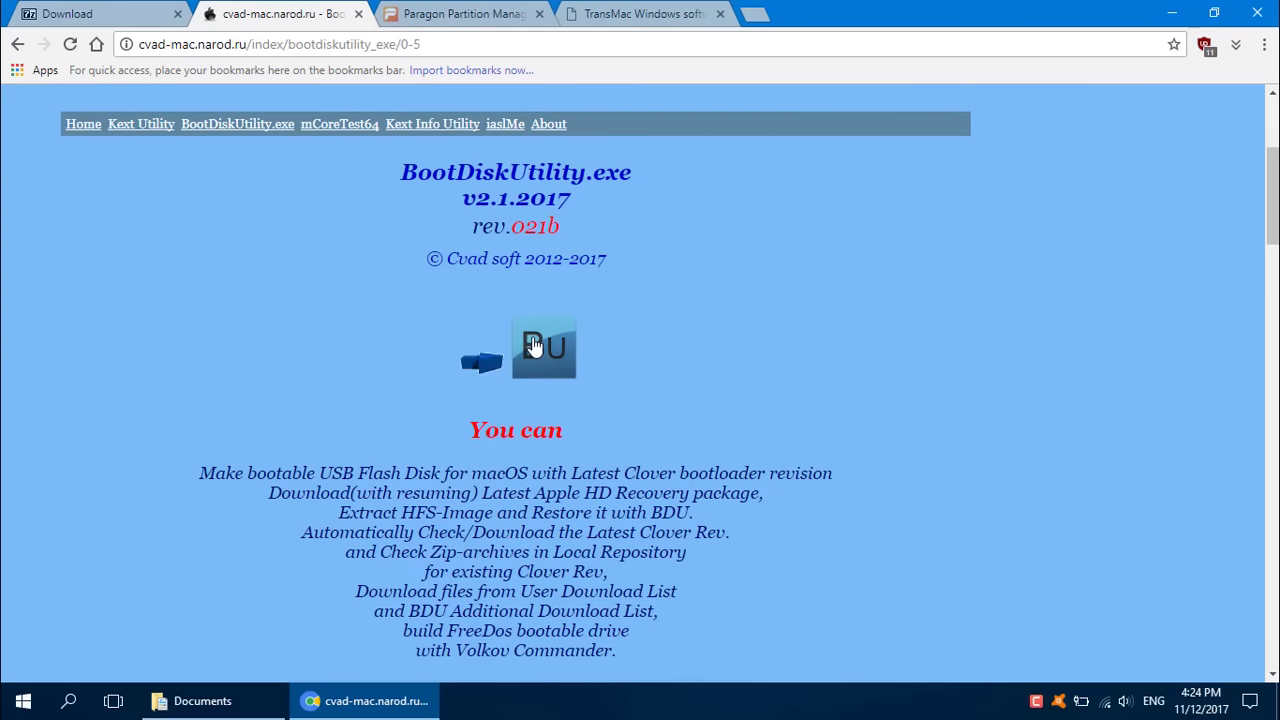
Step: Review the Paragon Partition Manager 14 Free and TransMac download pages, then highlight the four tool shortcuts on the desktop
left_click(460, 14)
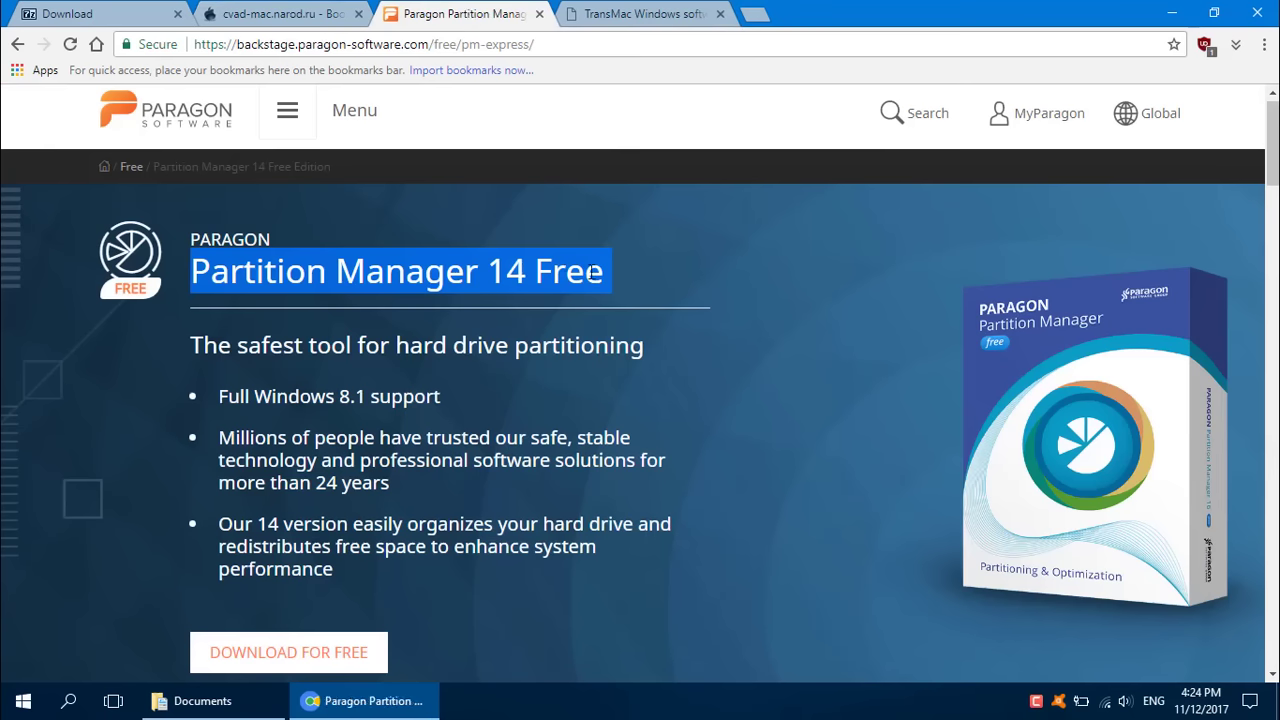
left_click(625, 275)
left_click(632, 14)
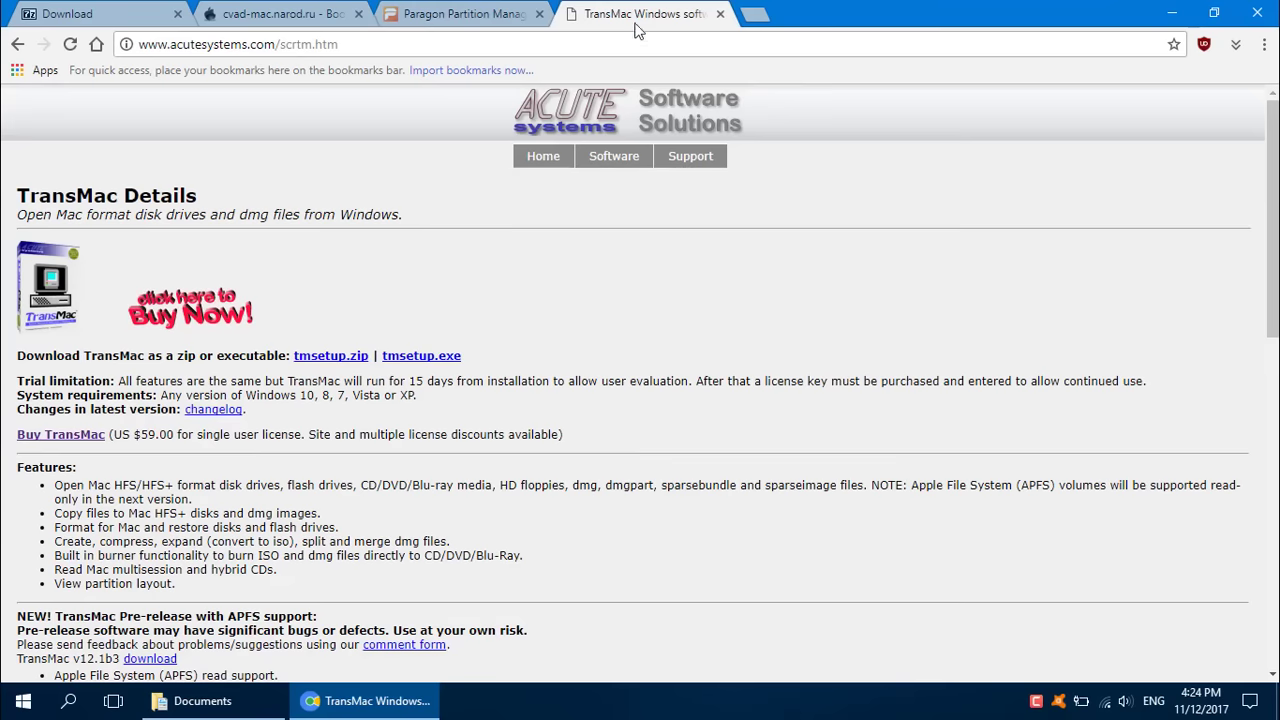
triple_click(490, 359)
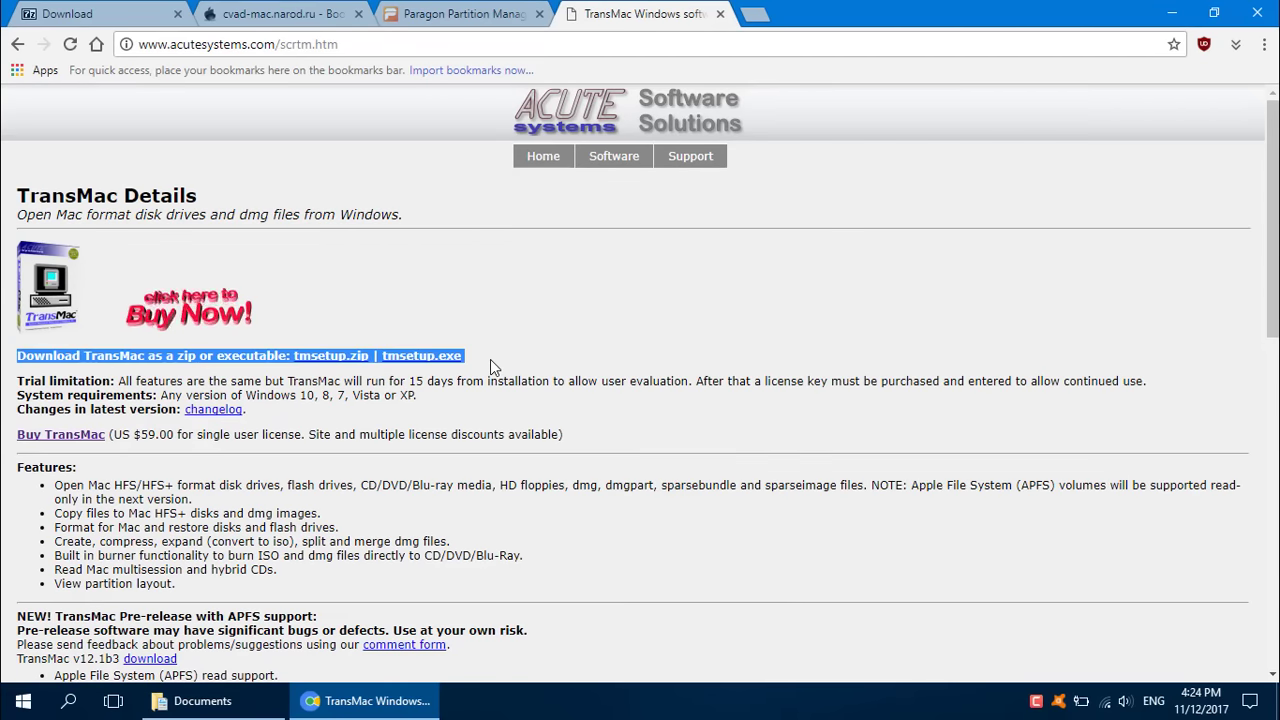
left_click(492, 358)
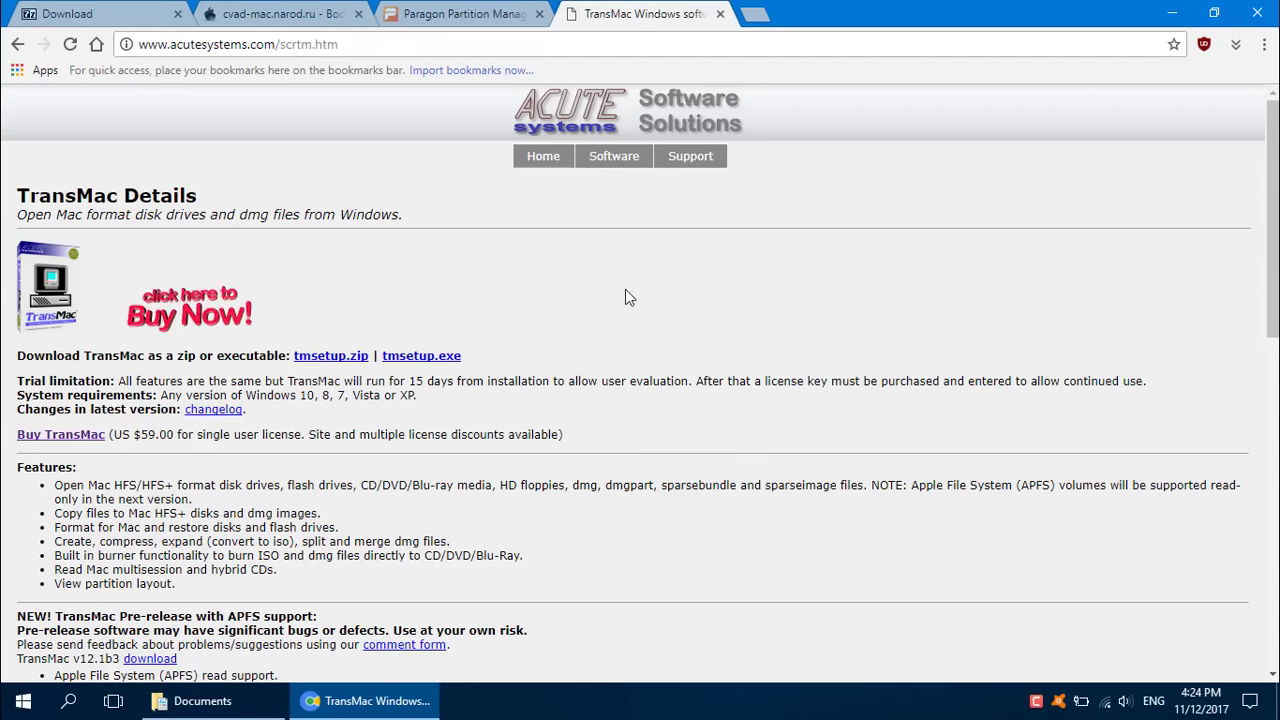
left_click(1171, 13)
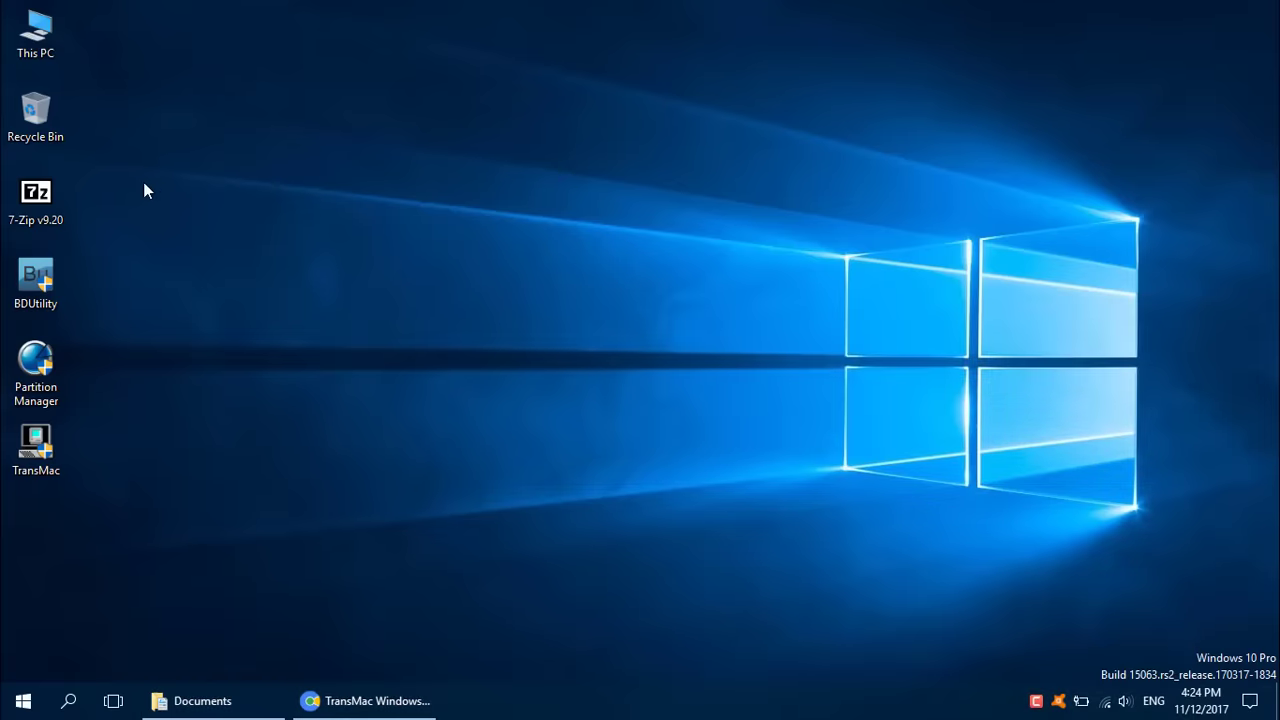
left_click_drag(144, 180, 4, 531)
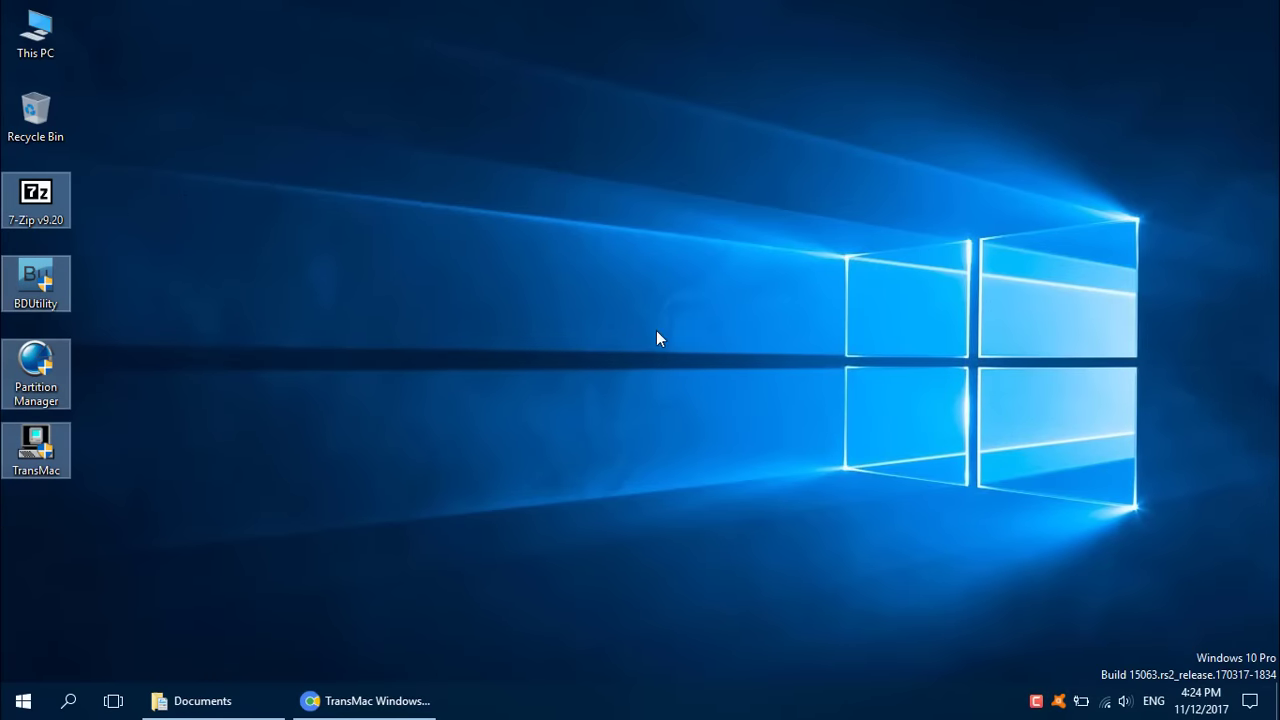
Step: Check the properties of the Install macOS High Sierra Beta.app folder in Documents
left_click(241, 699)
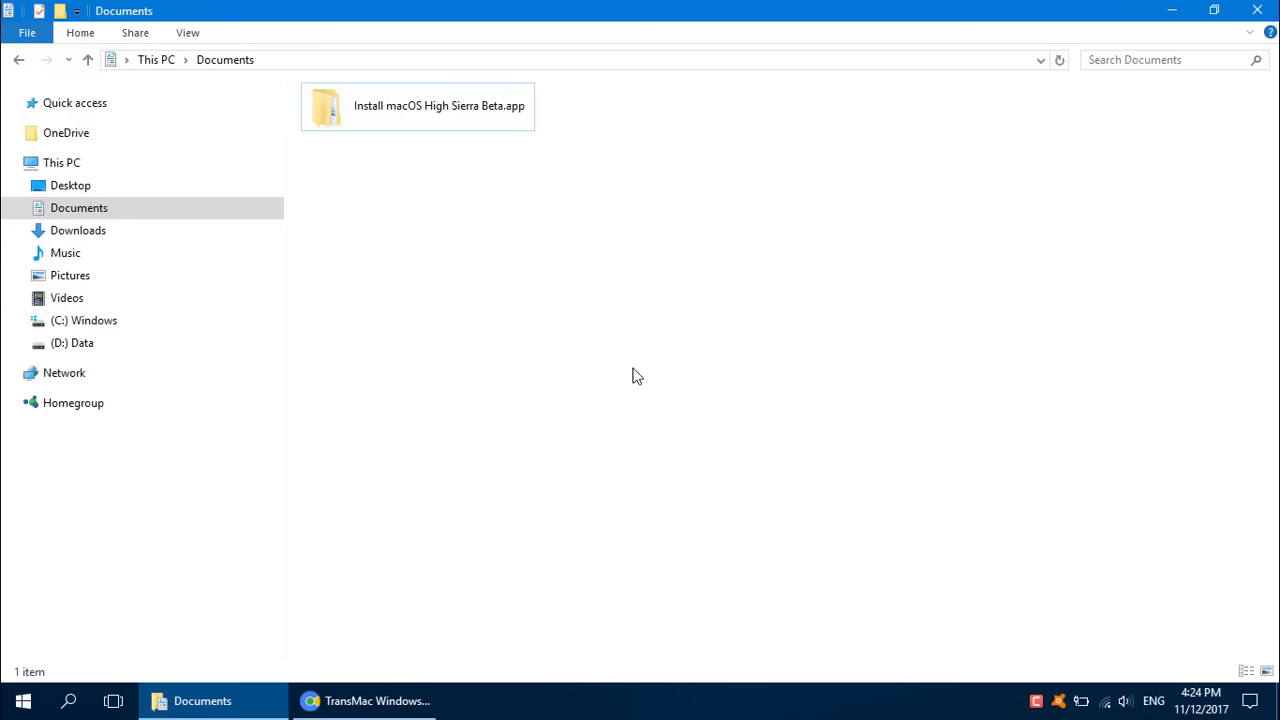
left_click(376, 108)
right_click(387, 116)
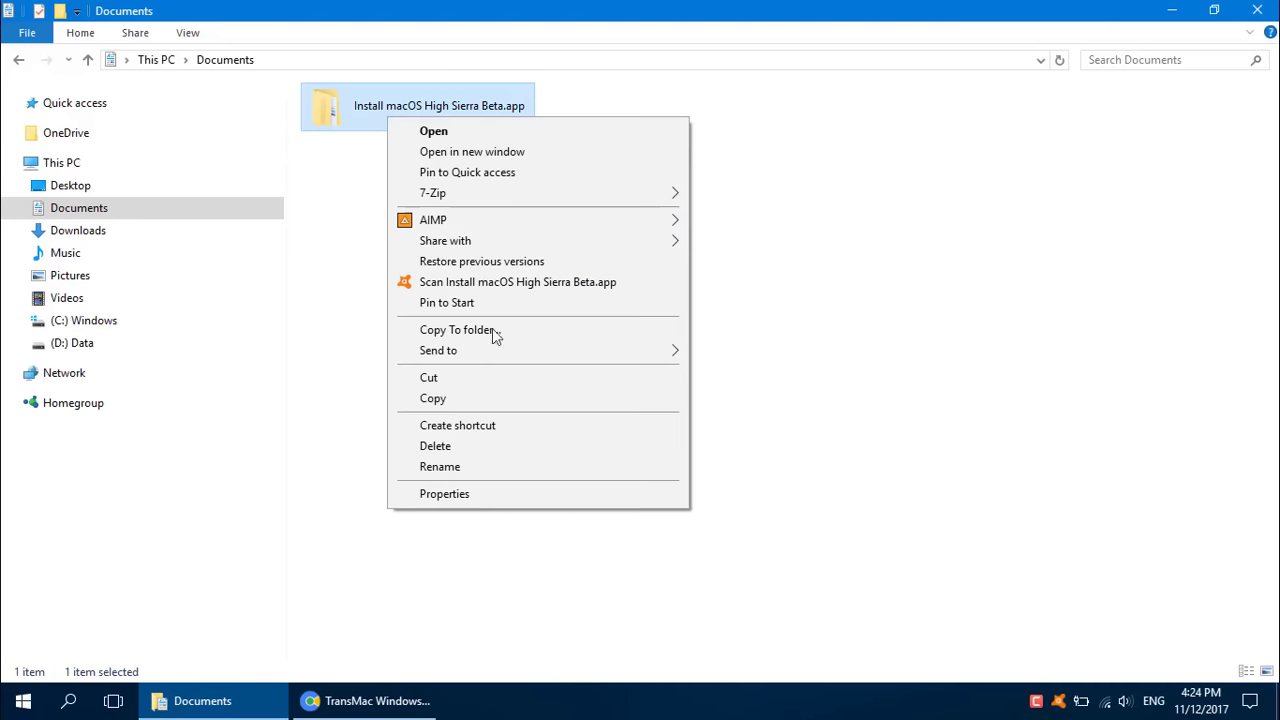
left_click(446, 496)
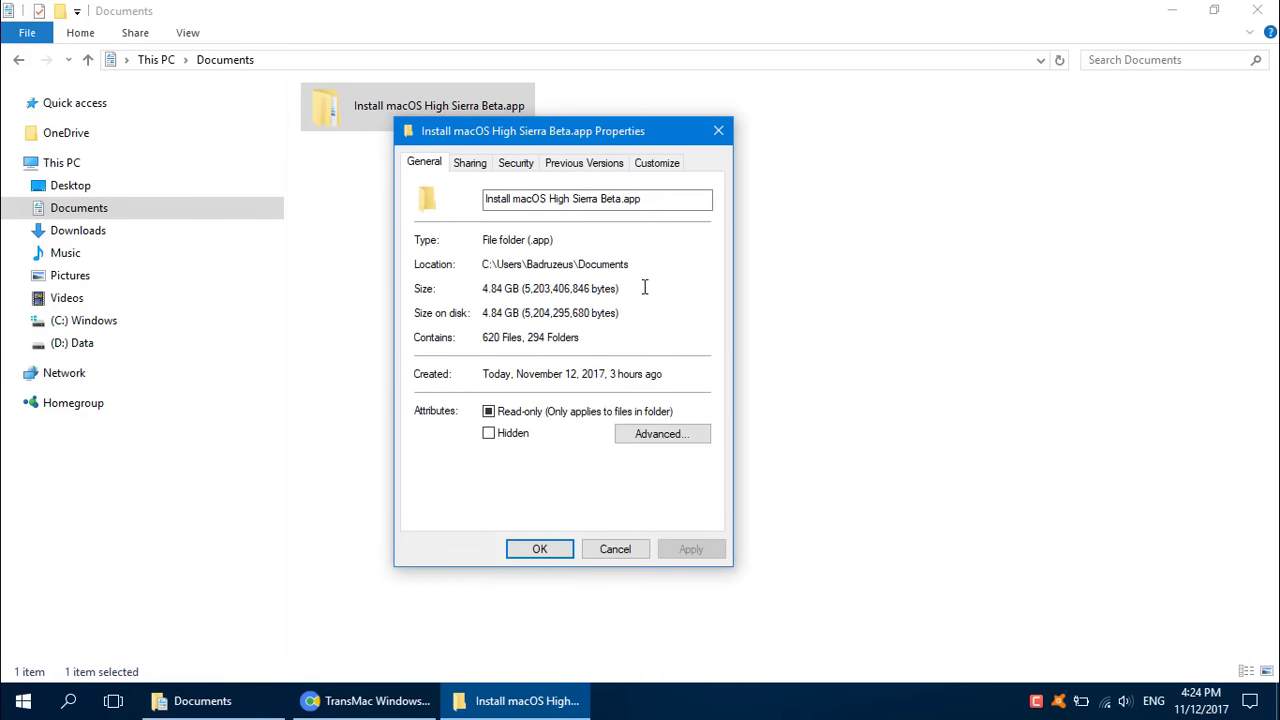
left_click(547, 555)
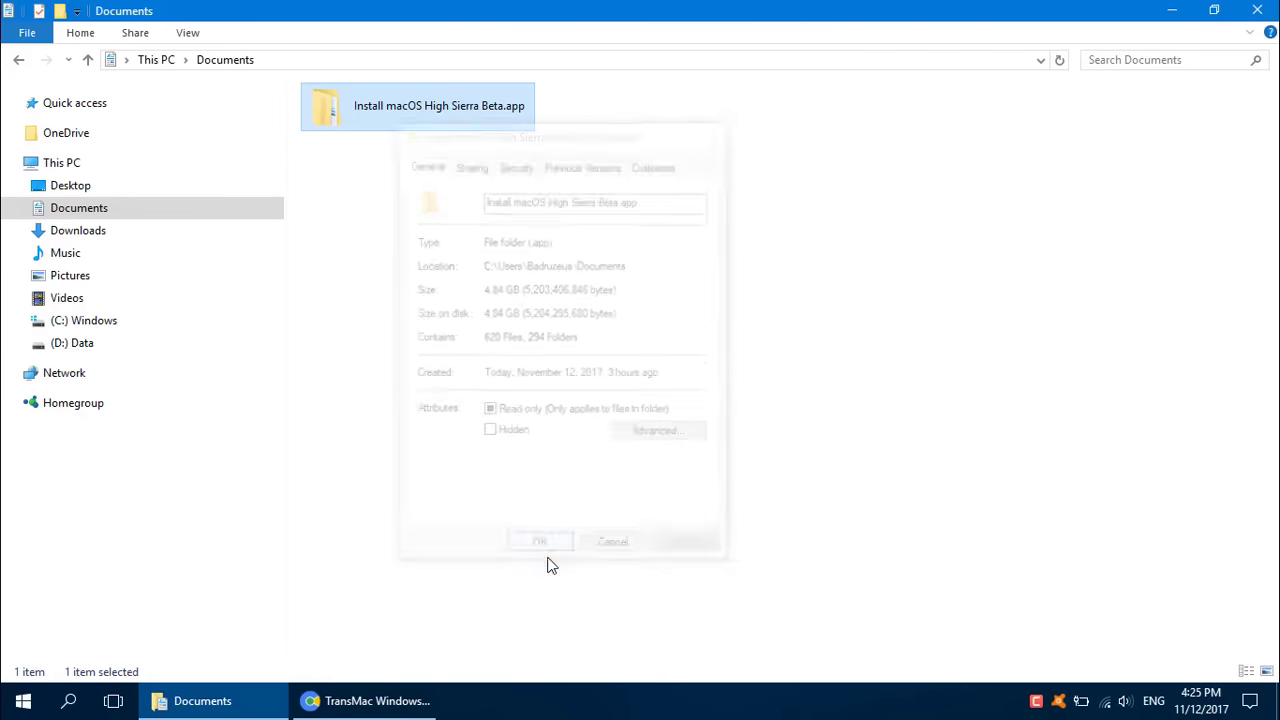
Step: Open the SharedSupport folder inside the Contents folder of Install macOS High Sierra Beta.app
double_click(368, 106)
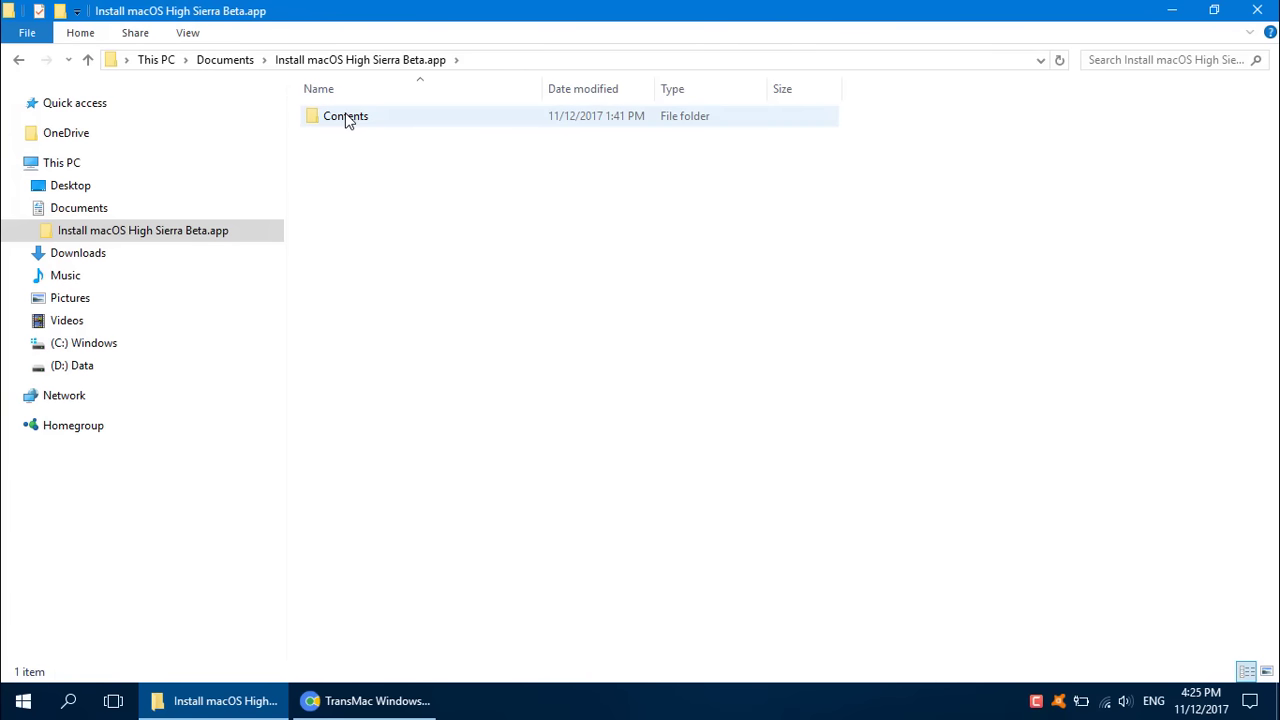
double_click(388, 118)
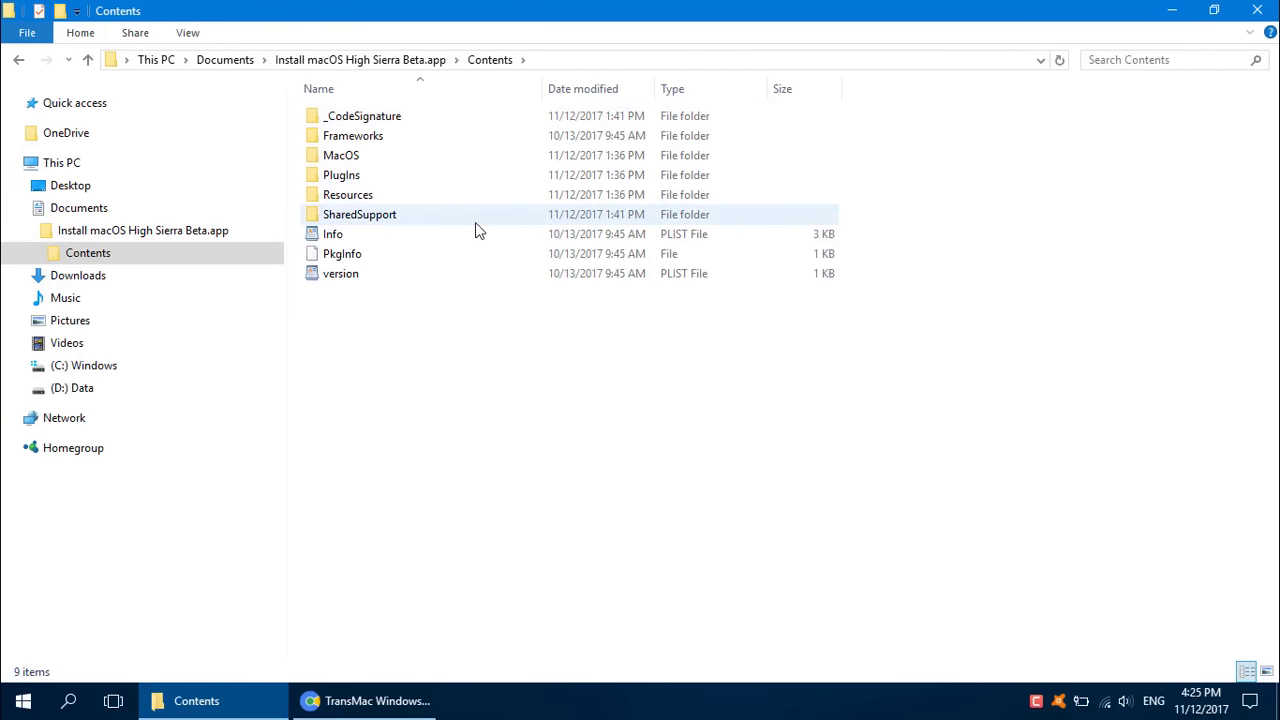
left_click(445, 218)
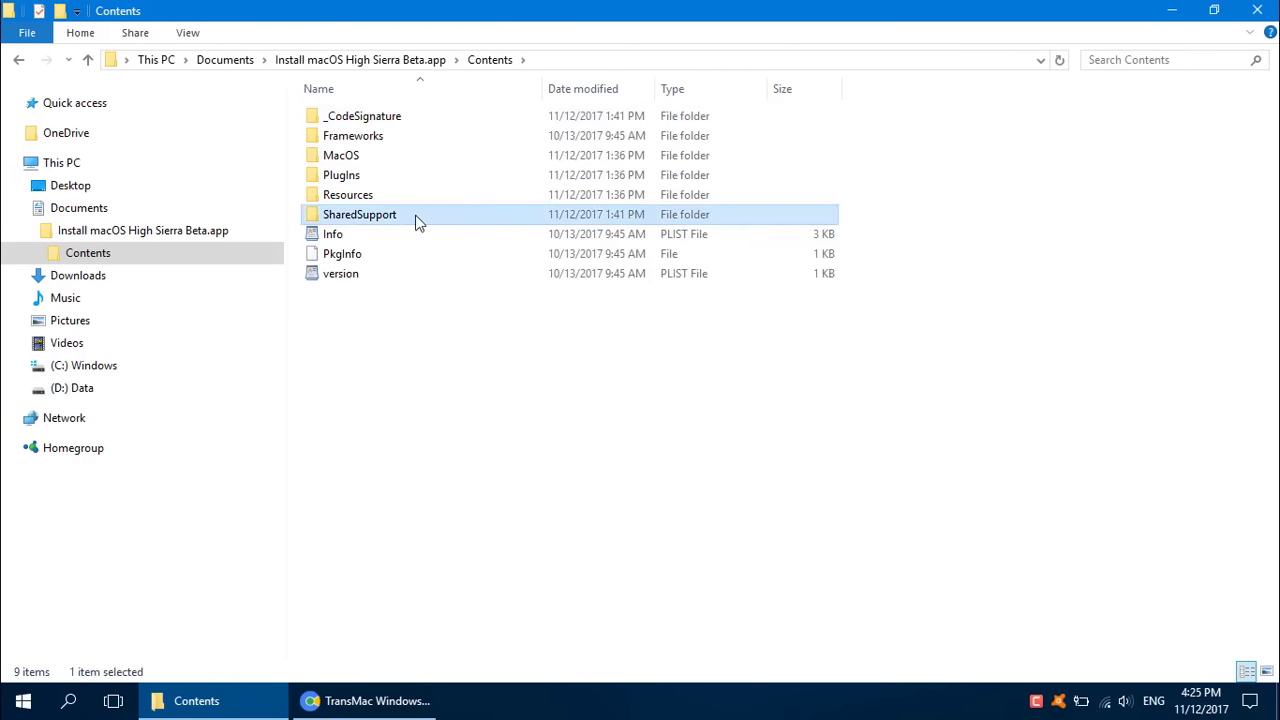
double_click(453, 218)
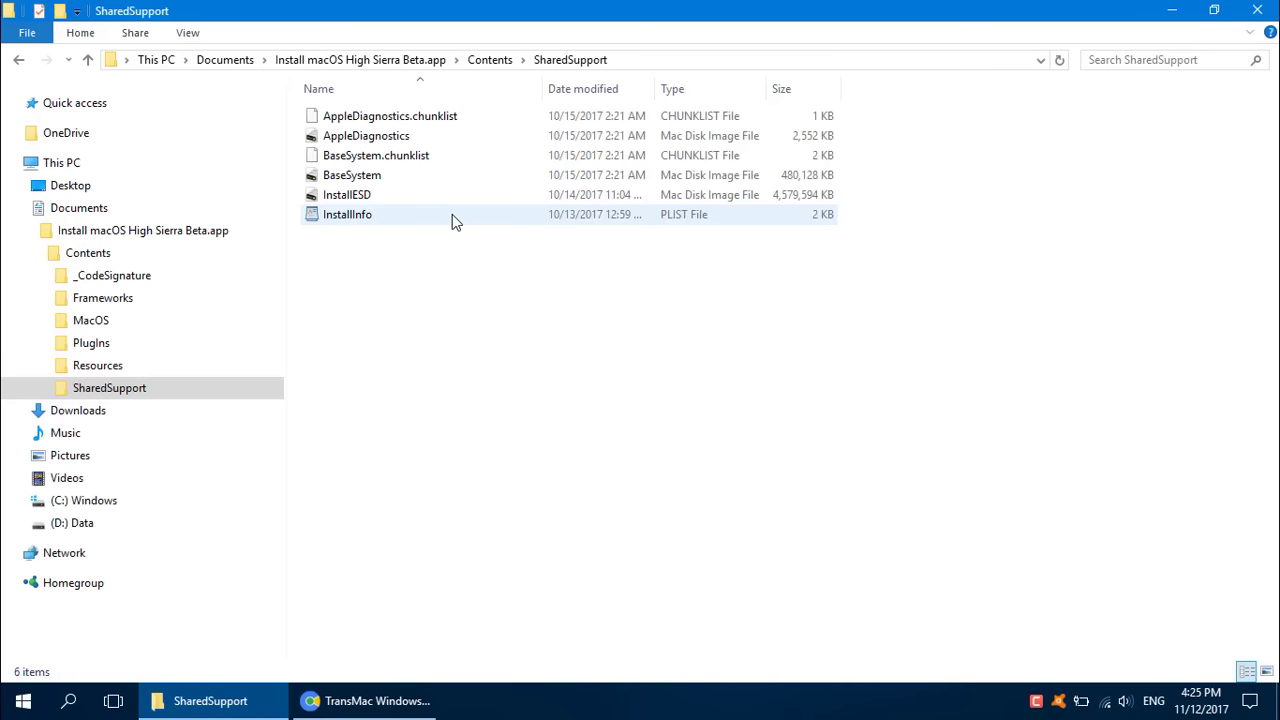
Step: Open the BaseSystem disk image as an archive in 7-Zip
left_click(398, 182)
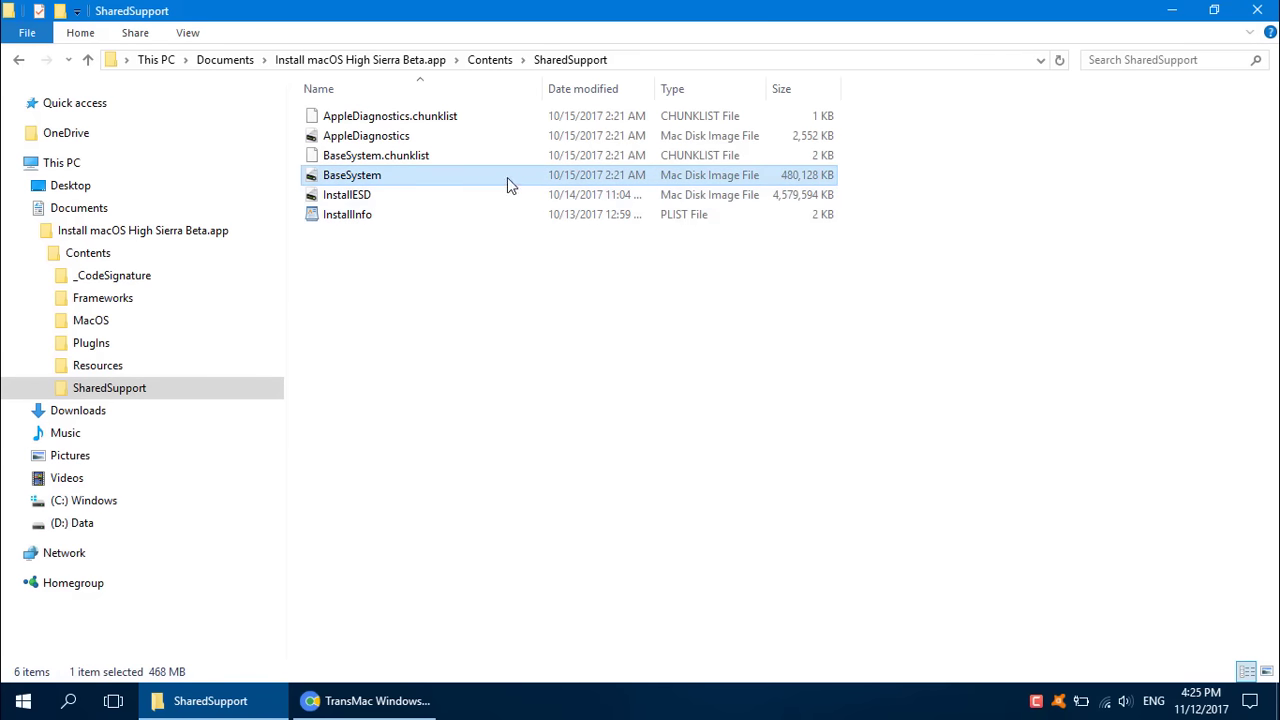
right_click(452, 175)
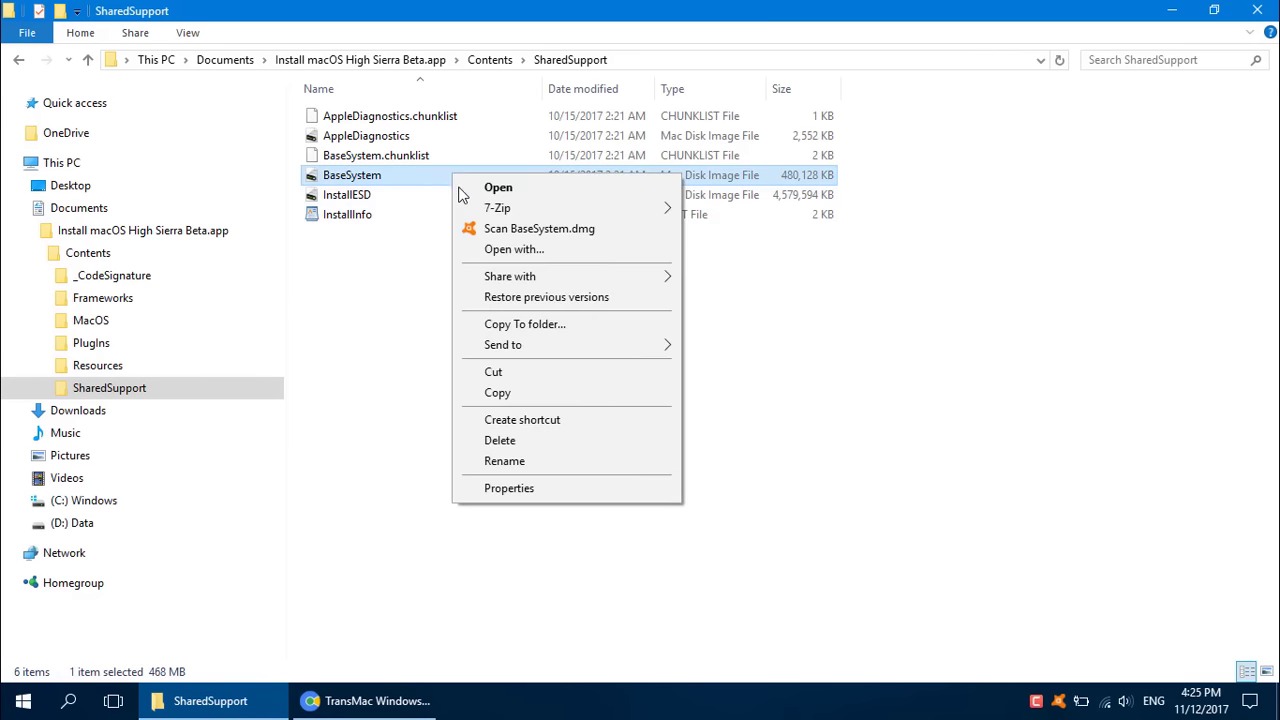
mouse_move(468, 205)
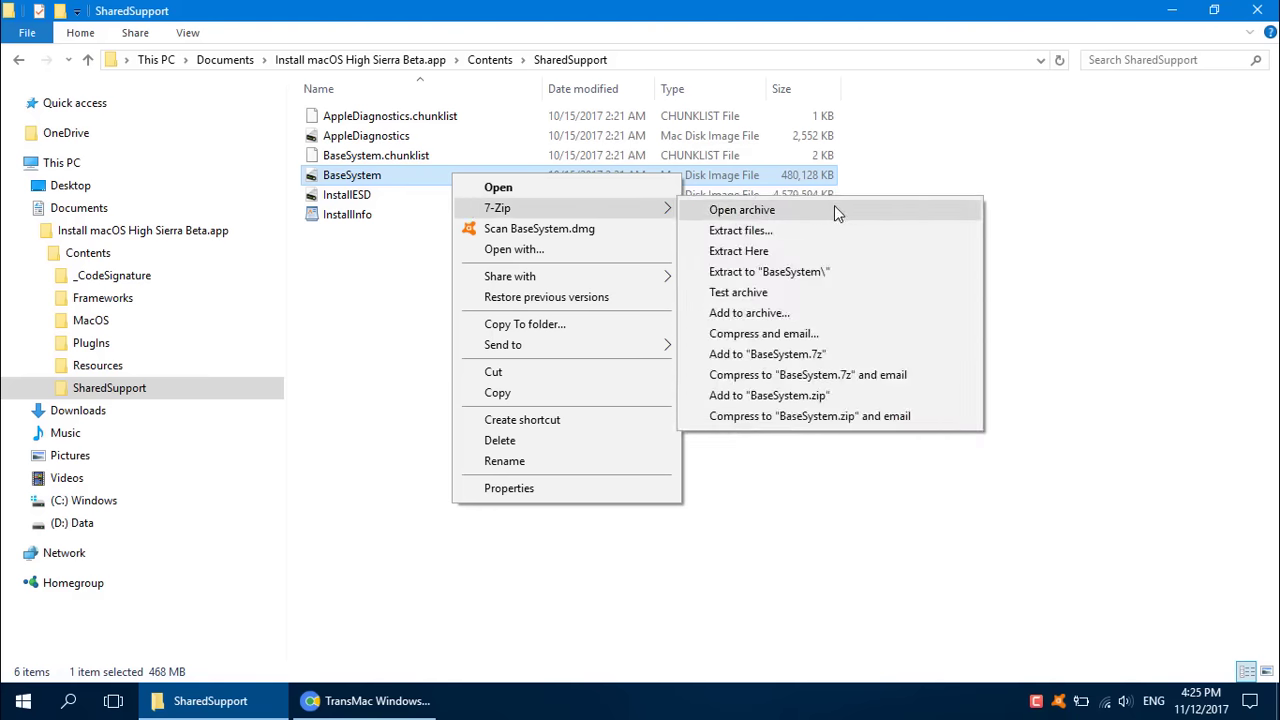
left_click(799, 212)
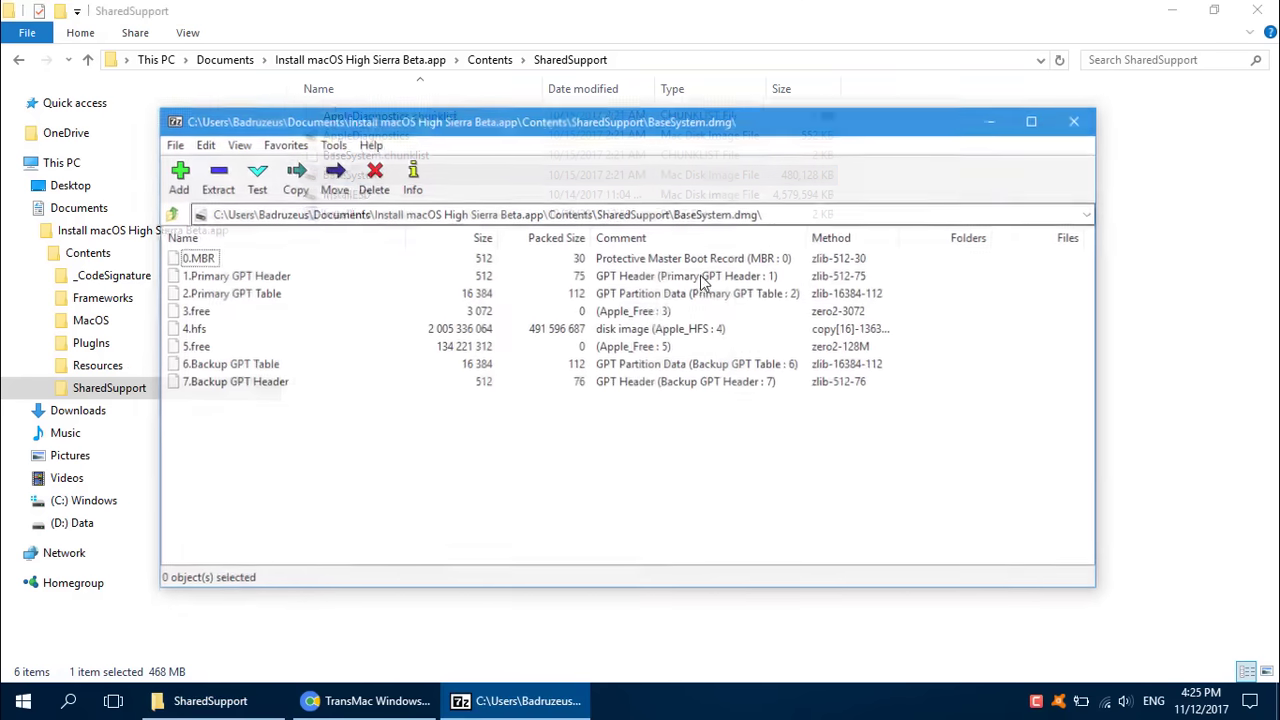
Step: Check which version of 7-Zip is installed, and close the version information
left_click(368, 143)
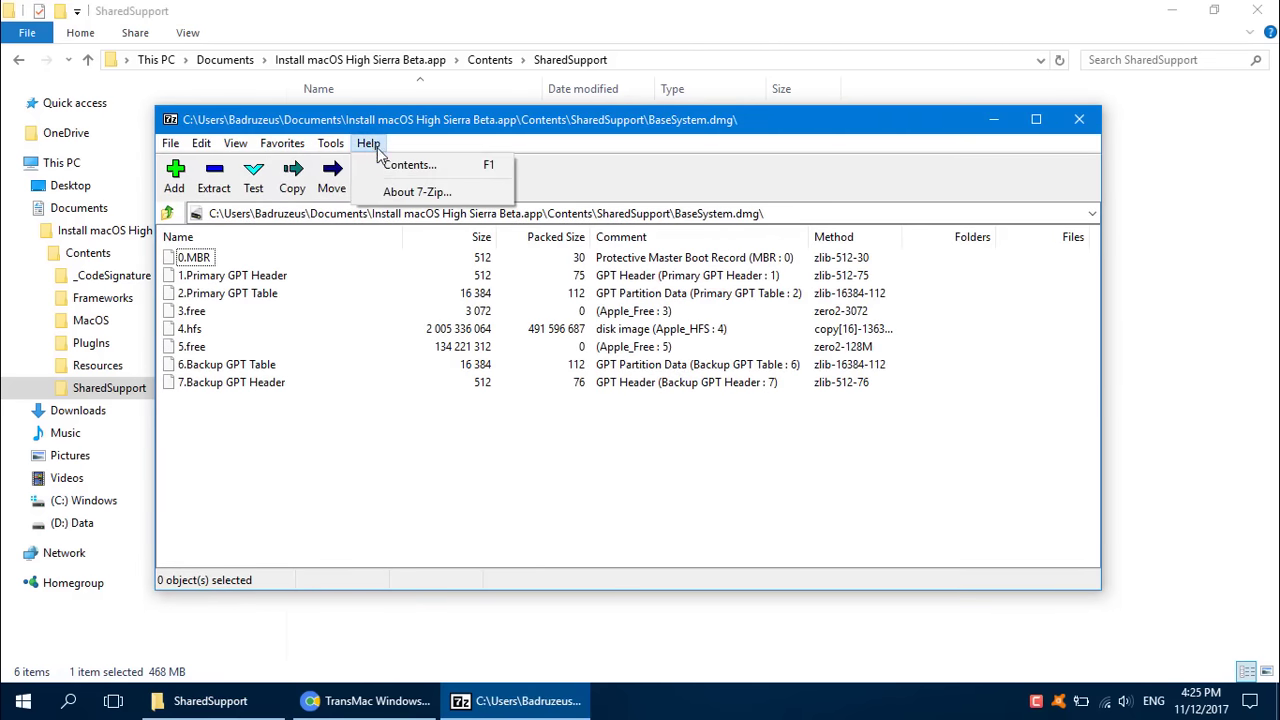
left_click(366, 191)
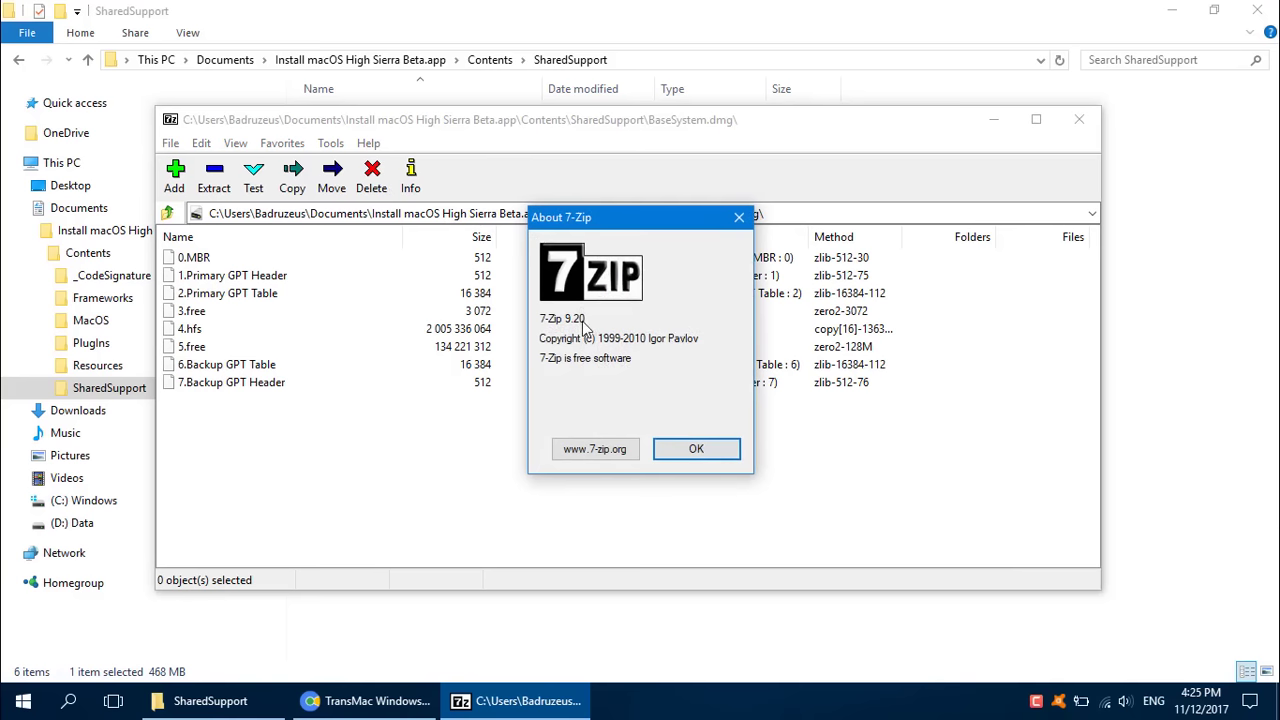
left_click(696, 449)
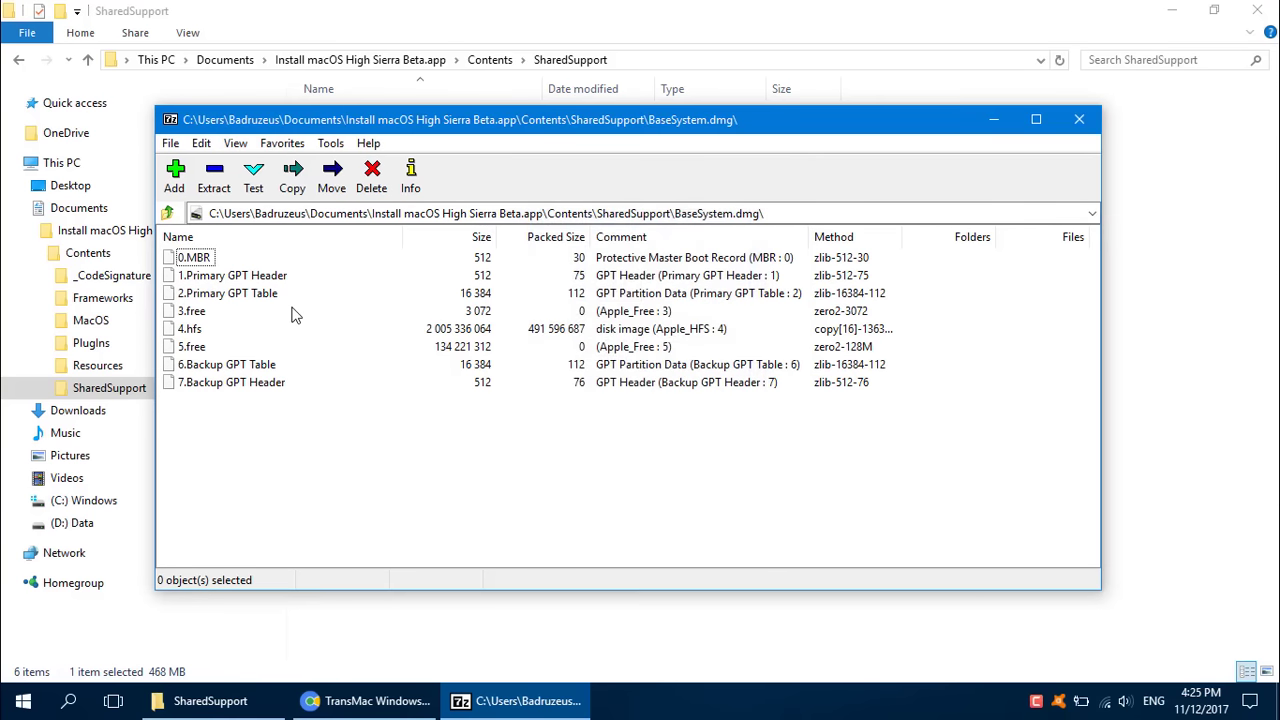
Step: Copy 4.hfs from the BaseSystem.dmg archive to the Documents folder and close the archive
left_click(194, 330)
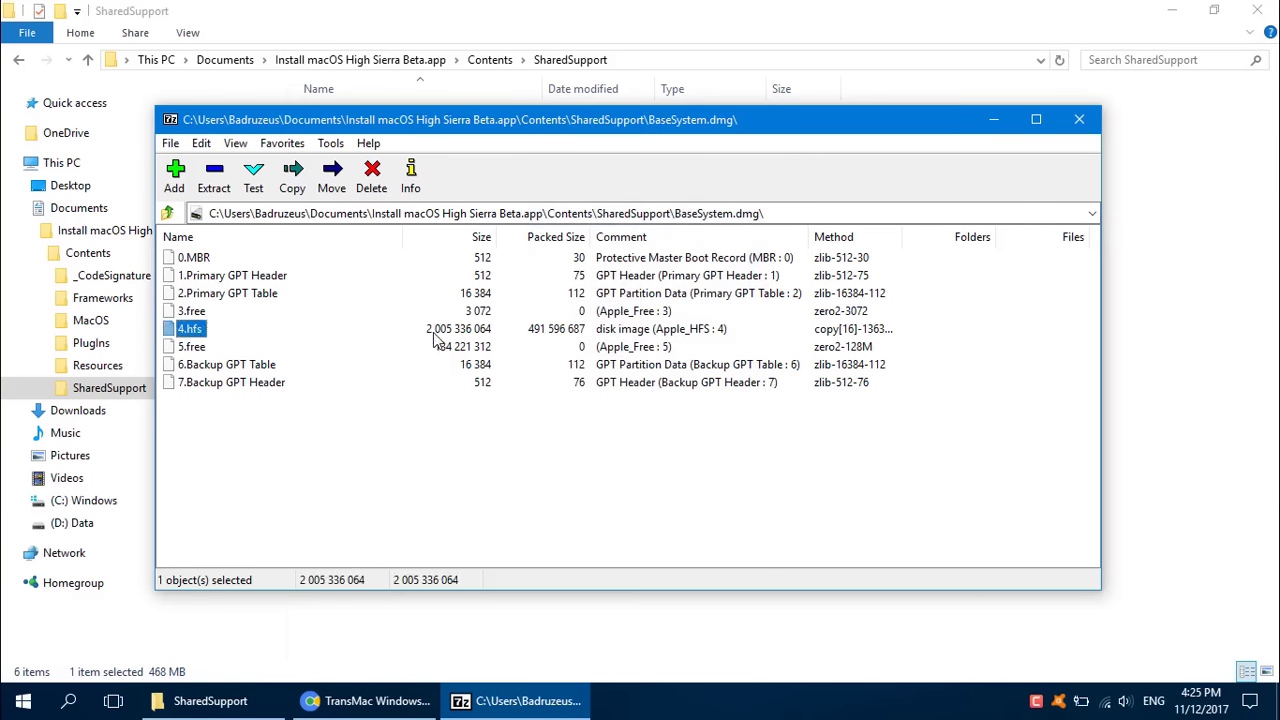
right_click(194, 333)
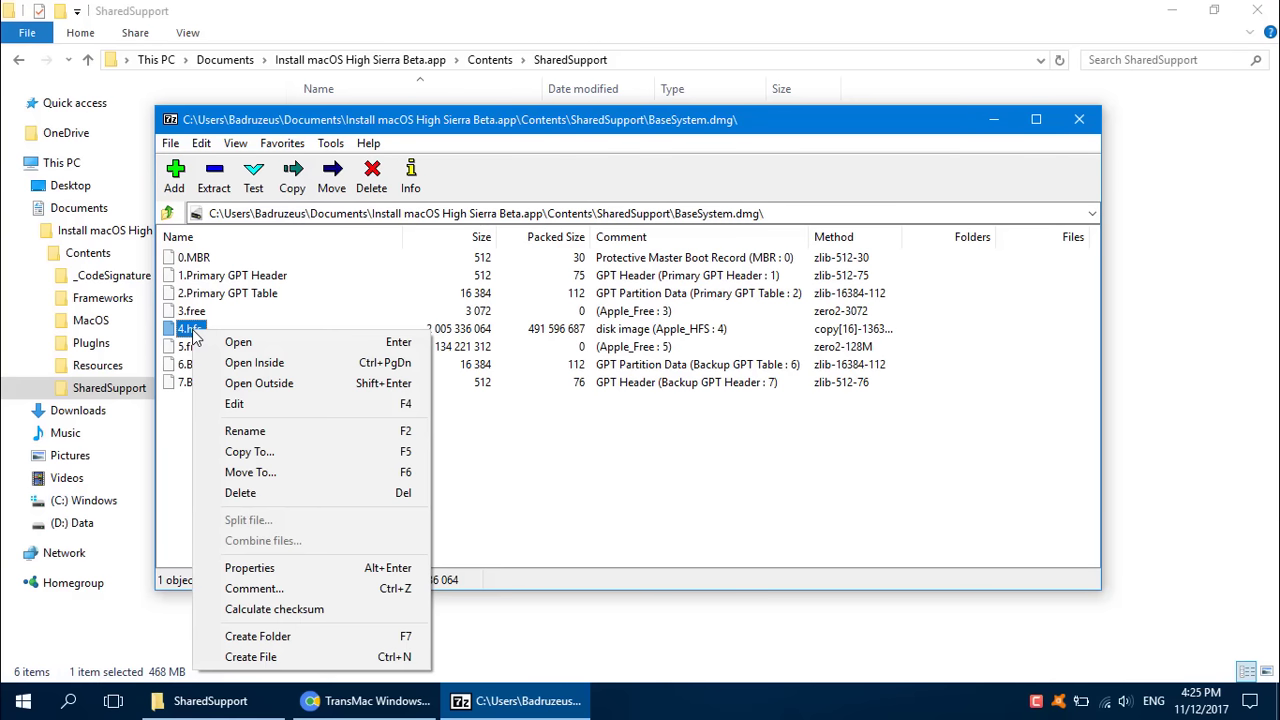
left_click(300, 458)
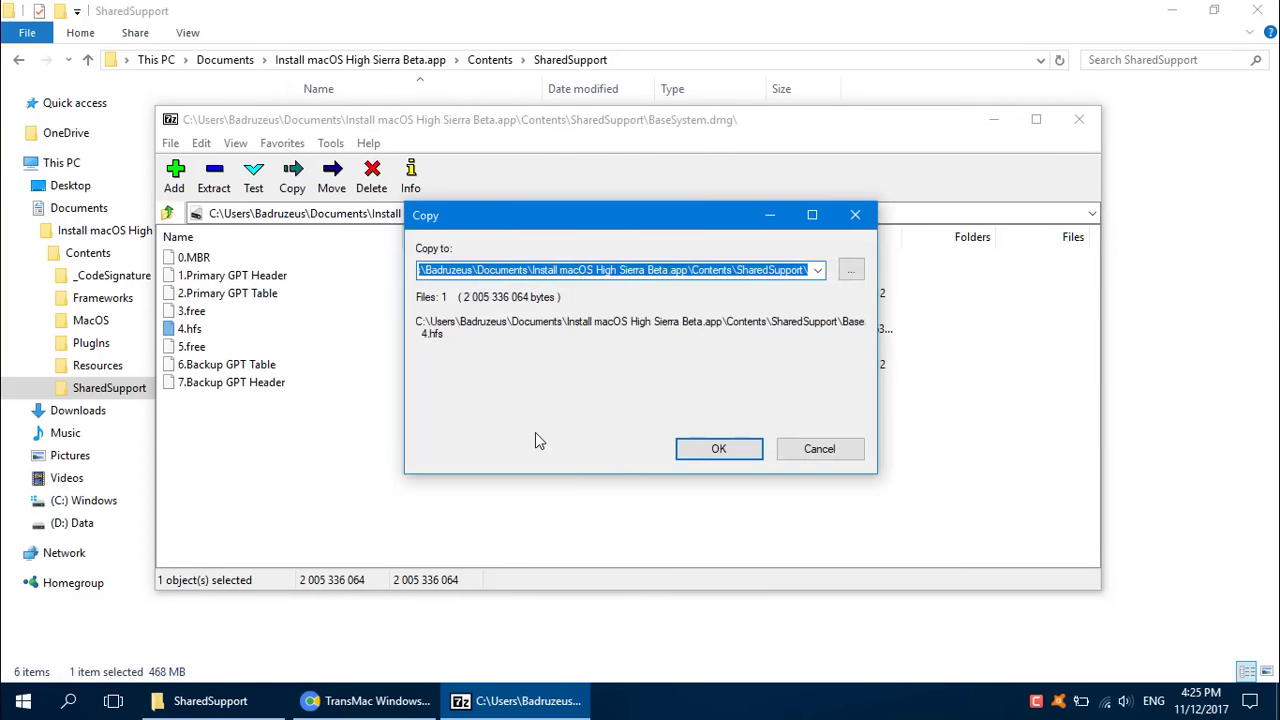
left_click(817, 271)
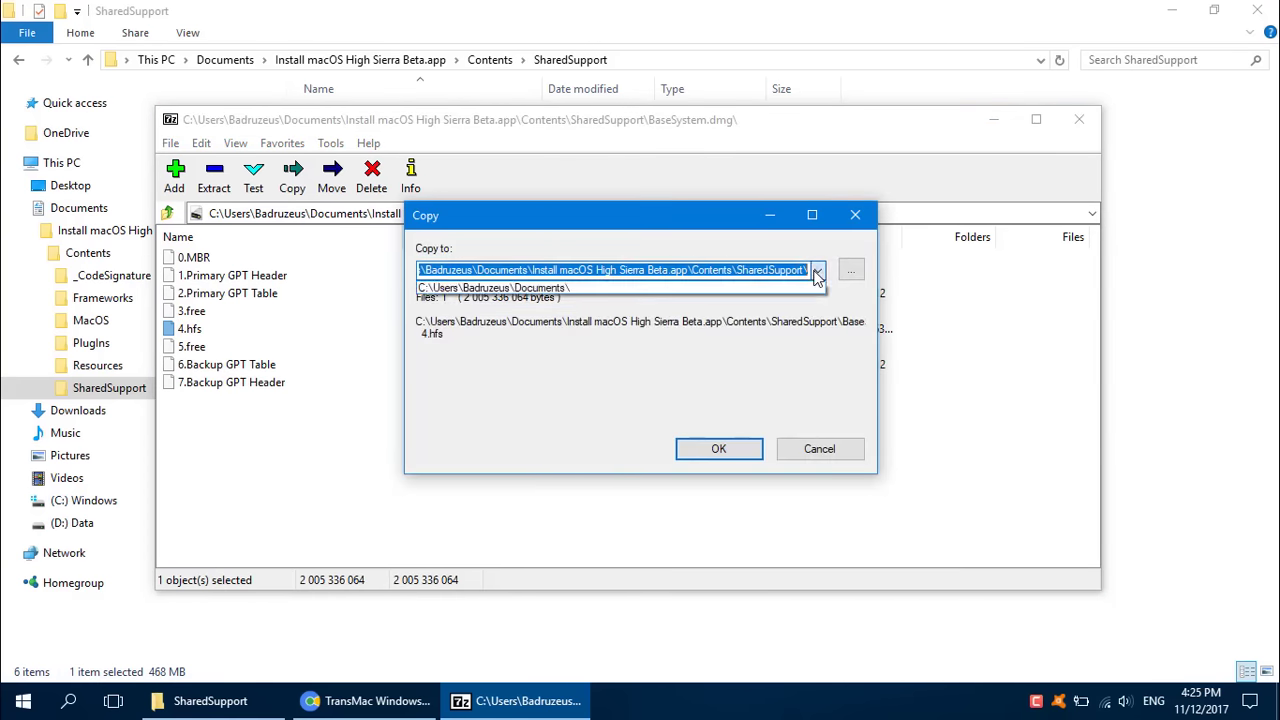
left_click(590, 290)
left_click(604, 265)
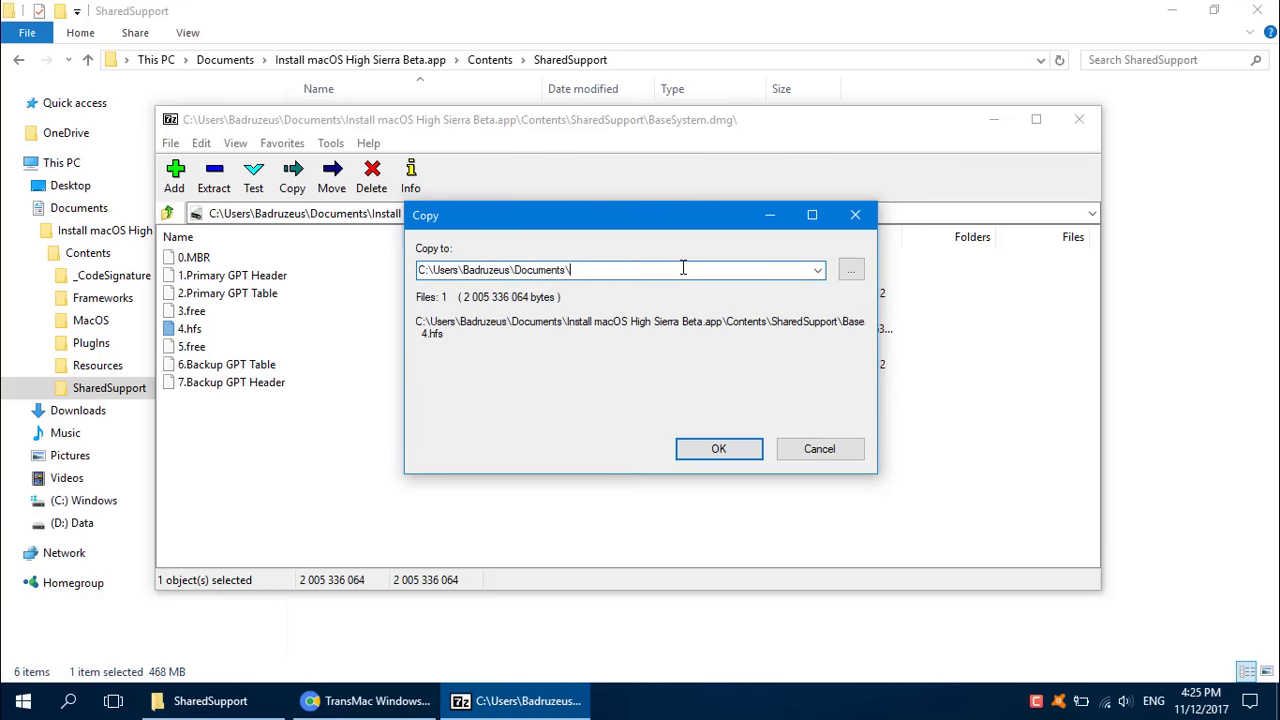
left_click(716, 452)
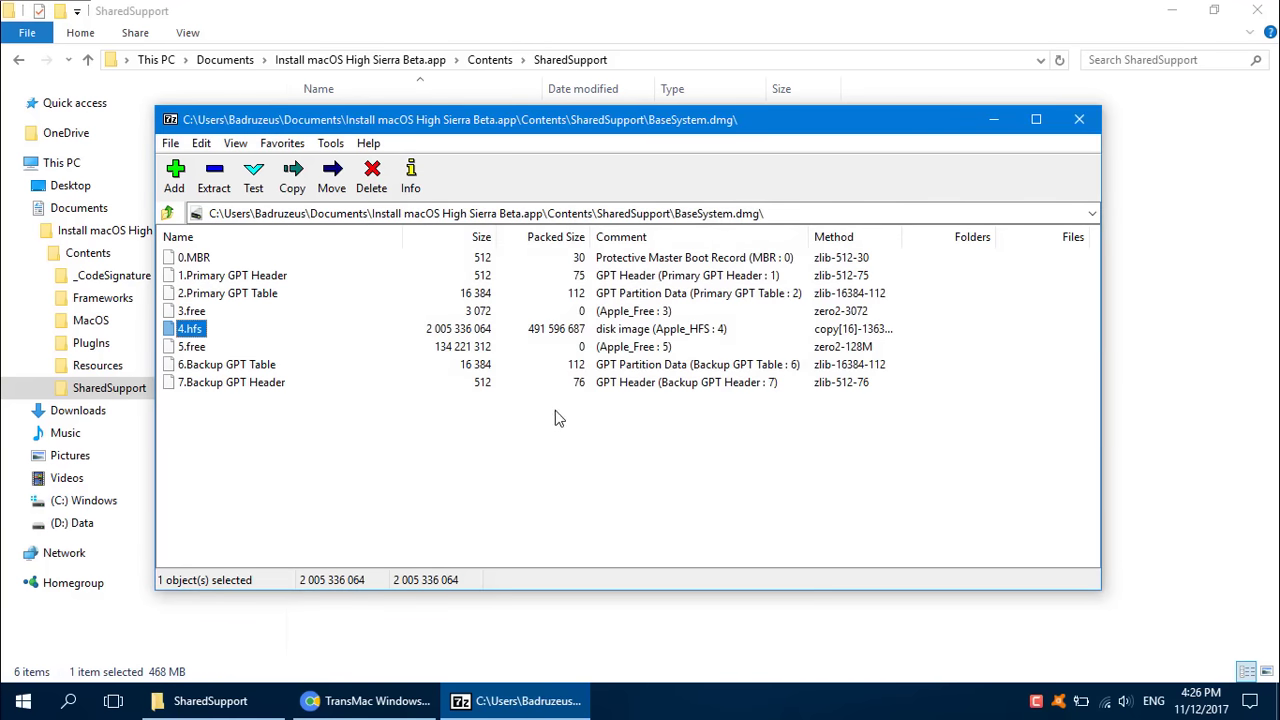
left_click(1080, 121)
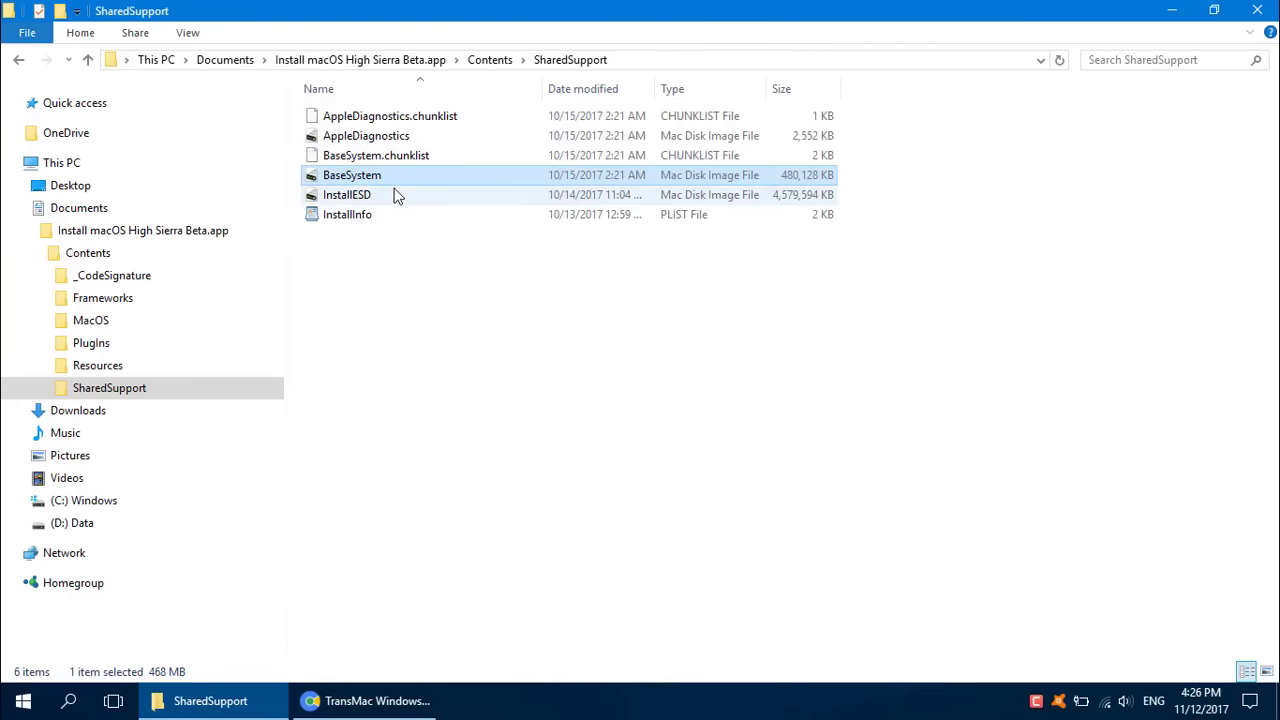
Step: Go to the Documents folder and check the extracted 4.hfs file beside the macOS installer folder
left_click(19, 208)
left_click(102, 212)
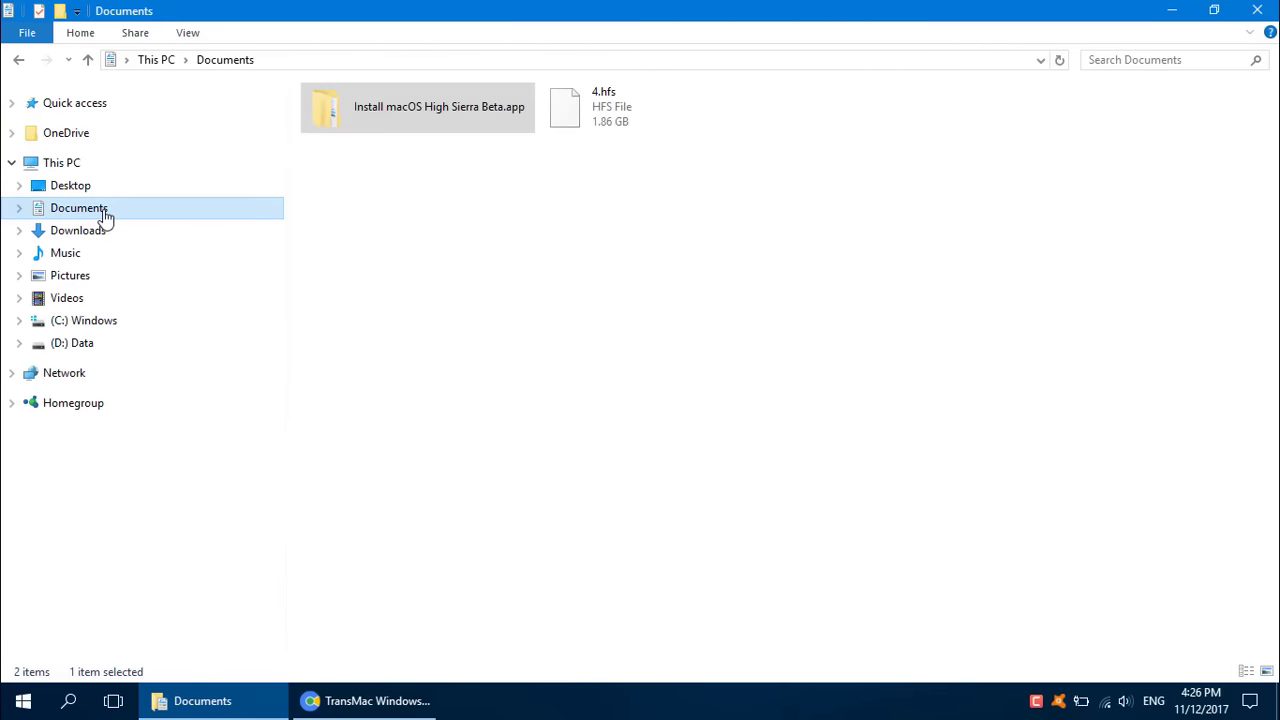
left_click(600, 105)
left_click(357, 114)
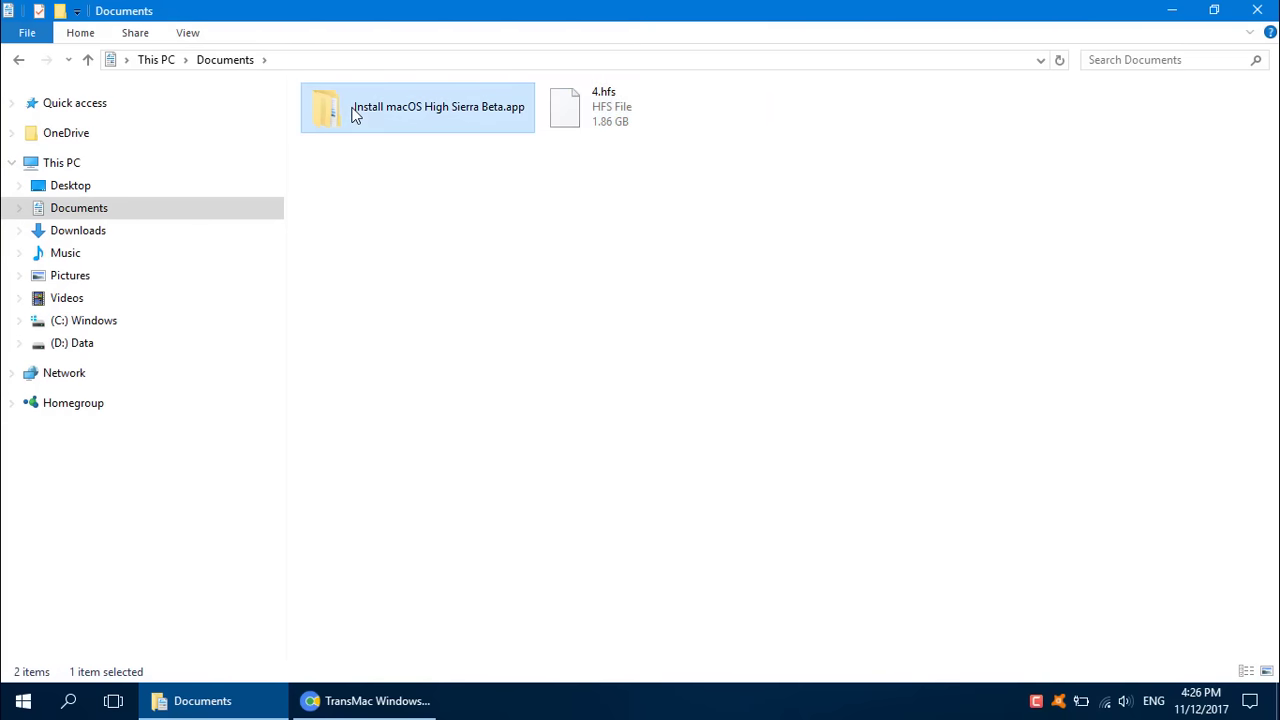
left_click(636, 97)
left_click(723, 314)
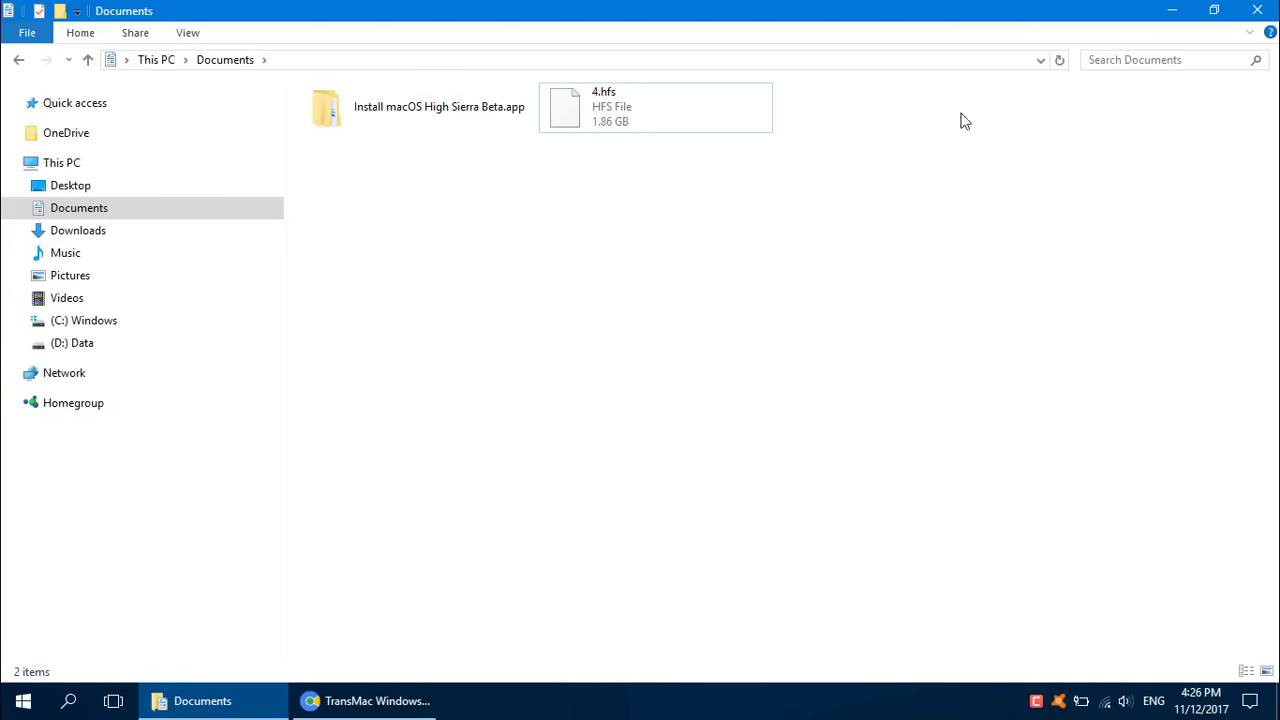
Step: Launch BDUtility from the desktop and show the removable devices connected to the computer
left_click(1167, 14)
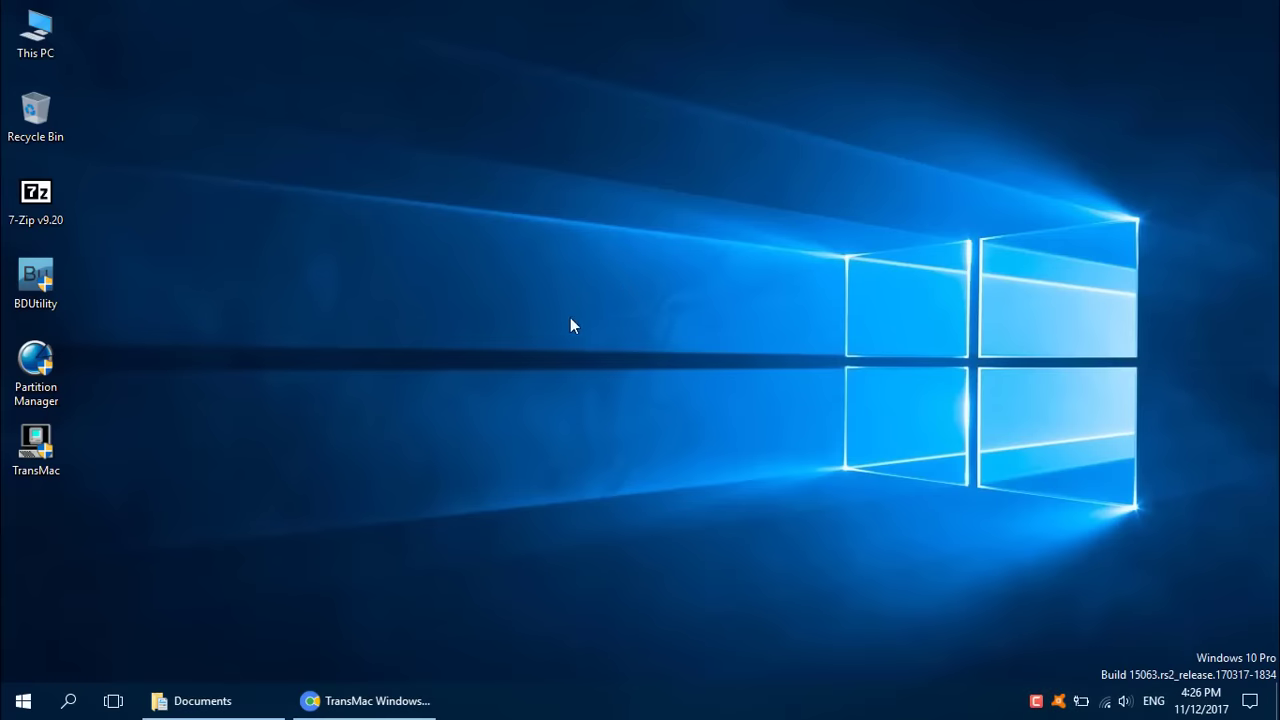
left_click(47, 276)
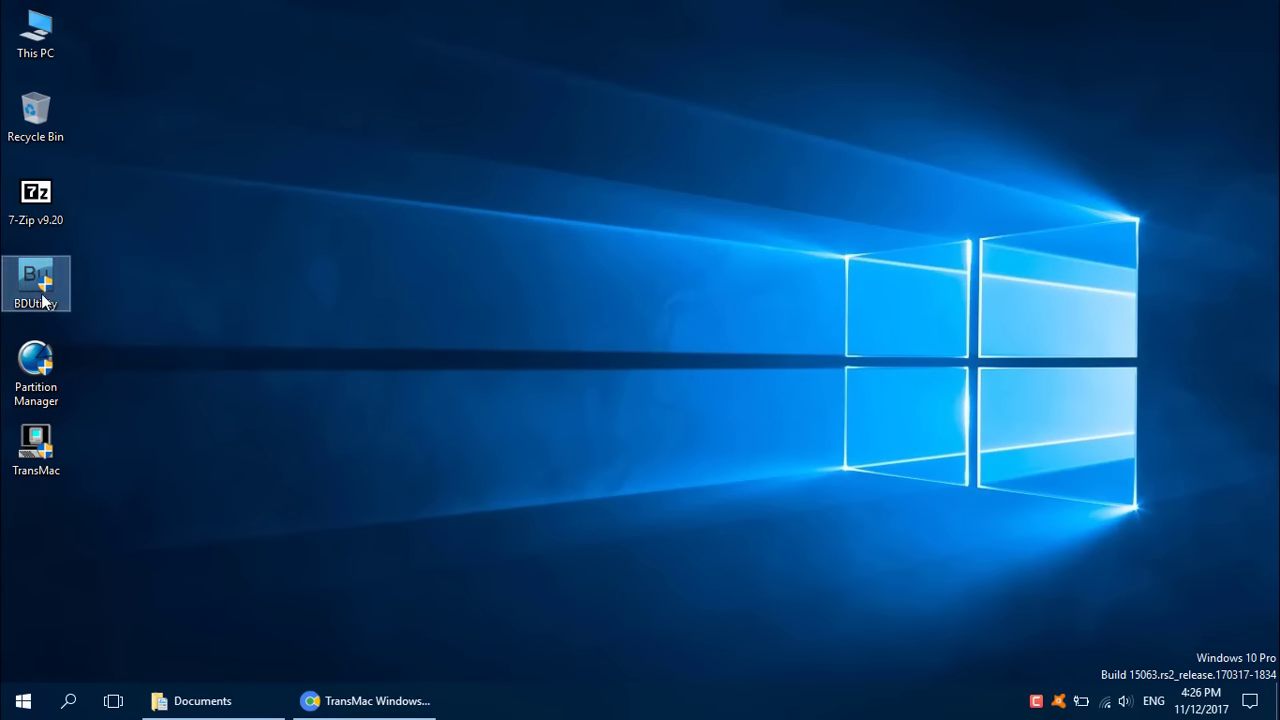
double_click(40, 287)
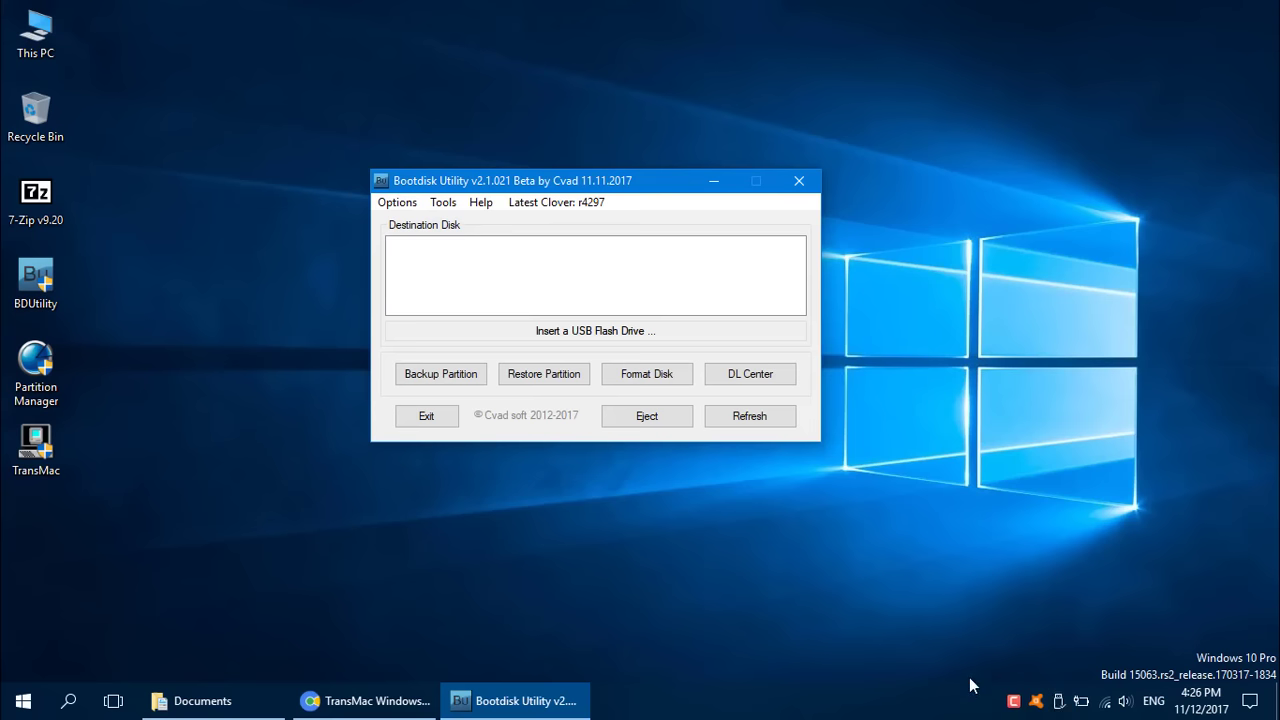
left_click(1058, 701)
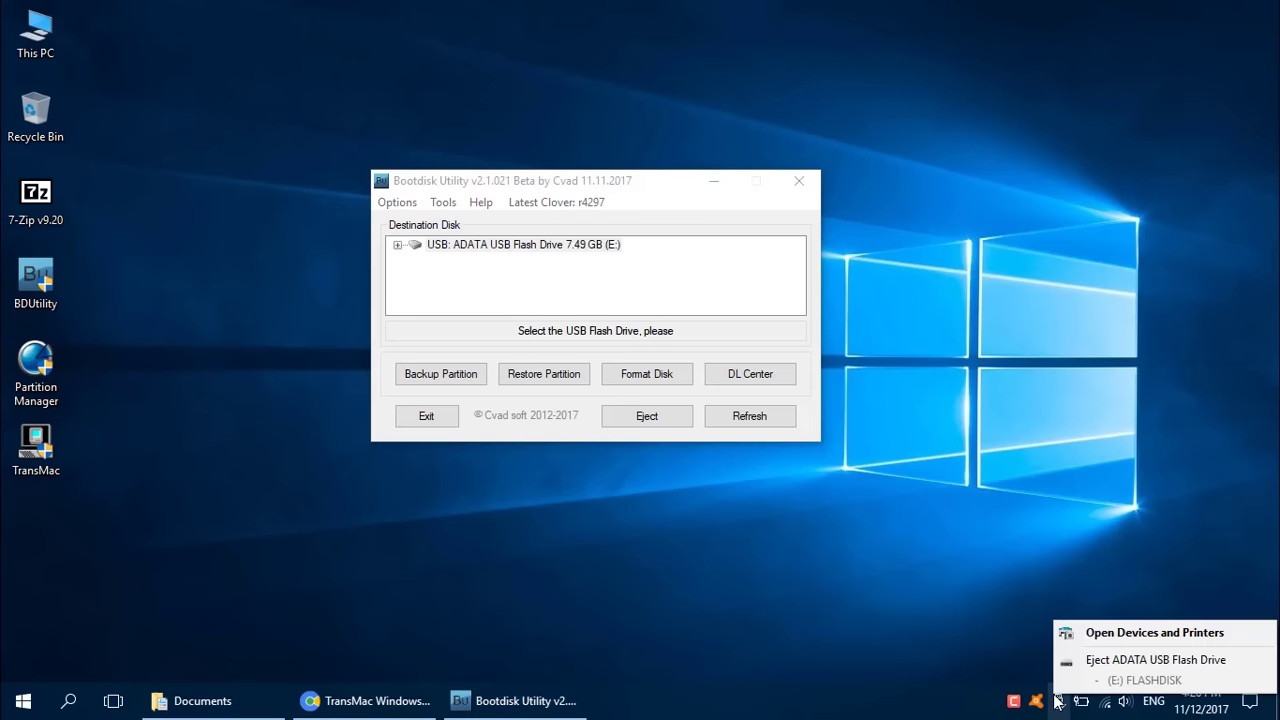
Step: Configure the Clover bootloader source to download revision 4297, checking online for the available revisions
left_click(537, 255)
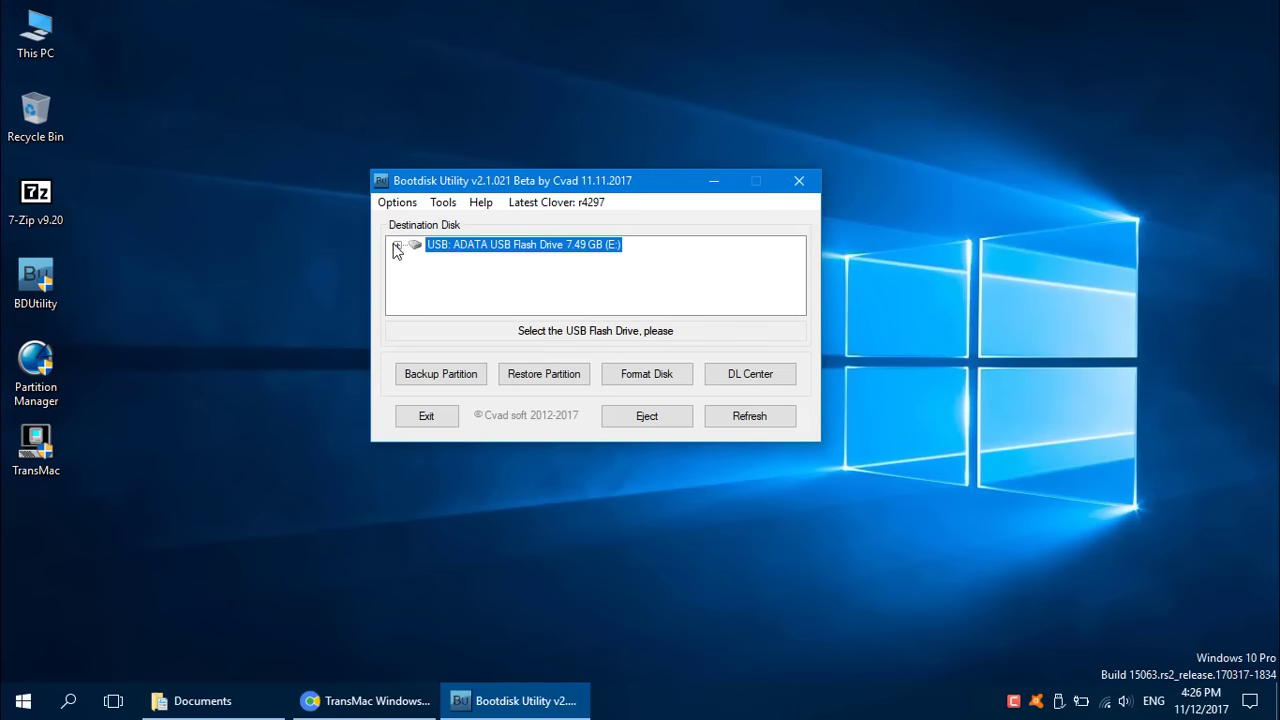
left_click(395, 204)
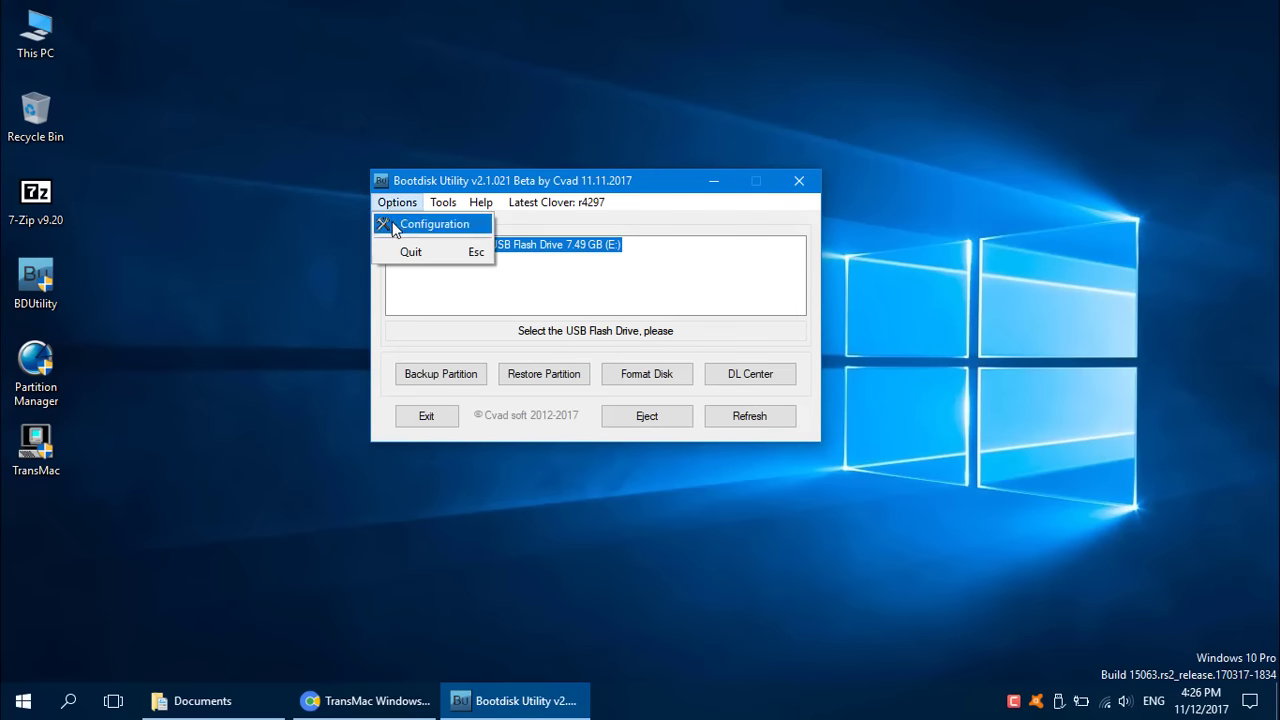
left_click(410, 228)
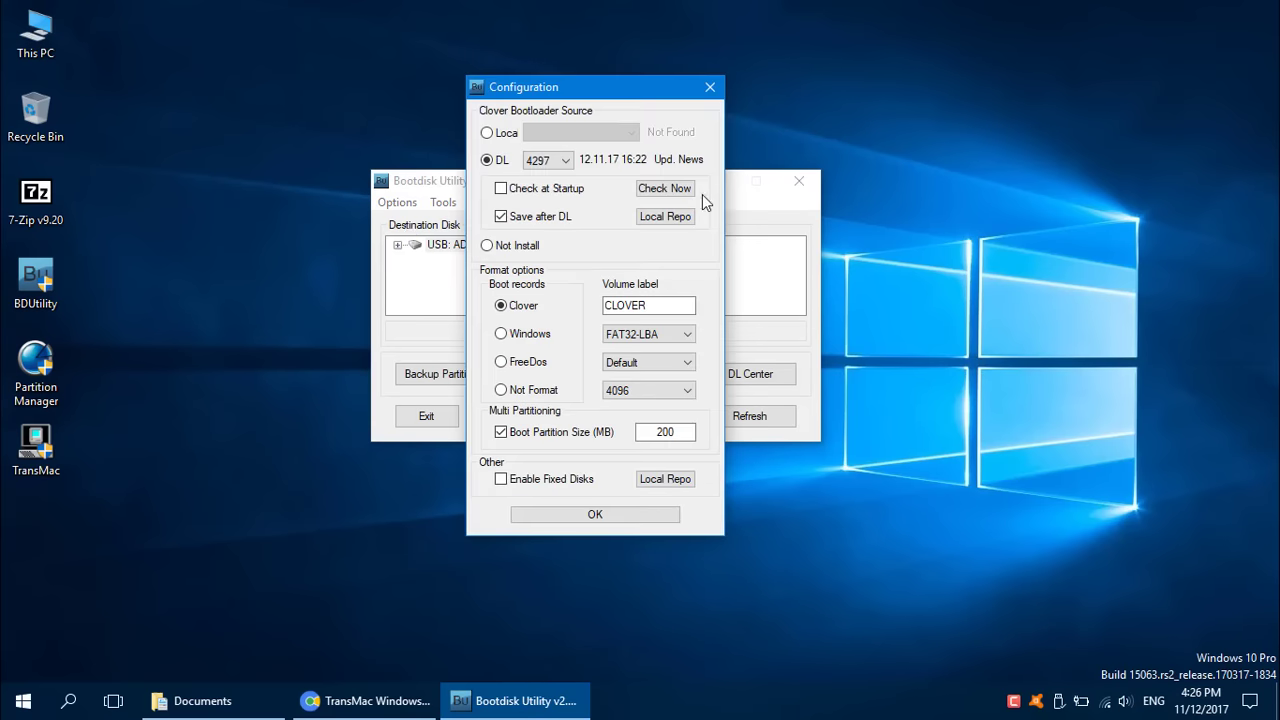
left_click(563, 162)
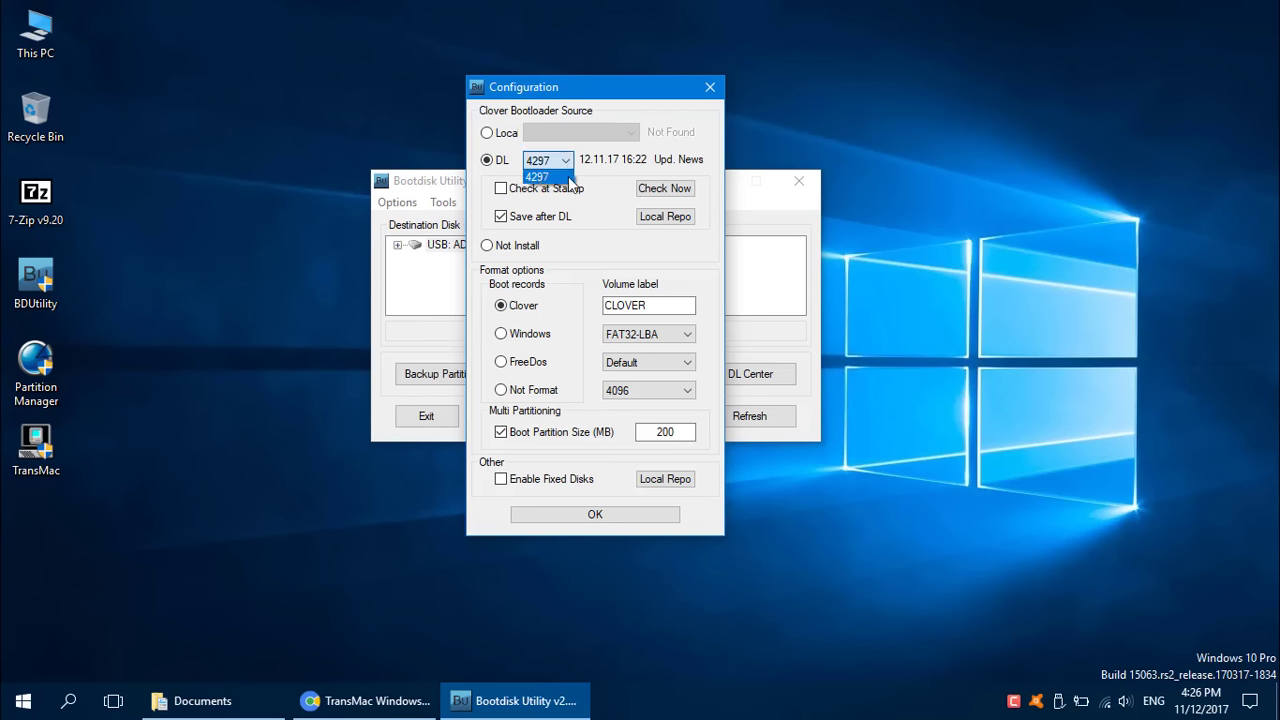
left_click(566, 178)
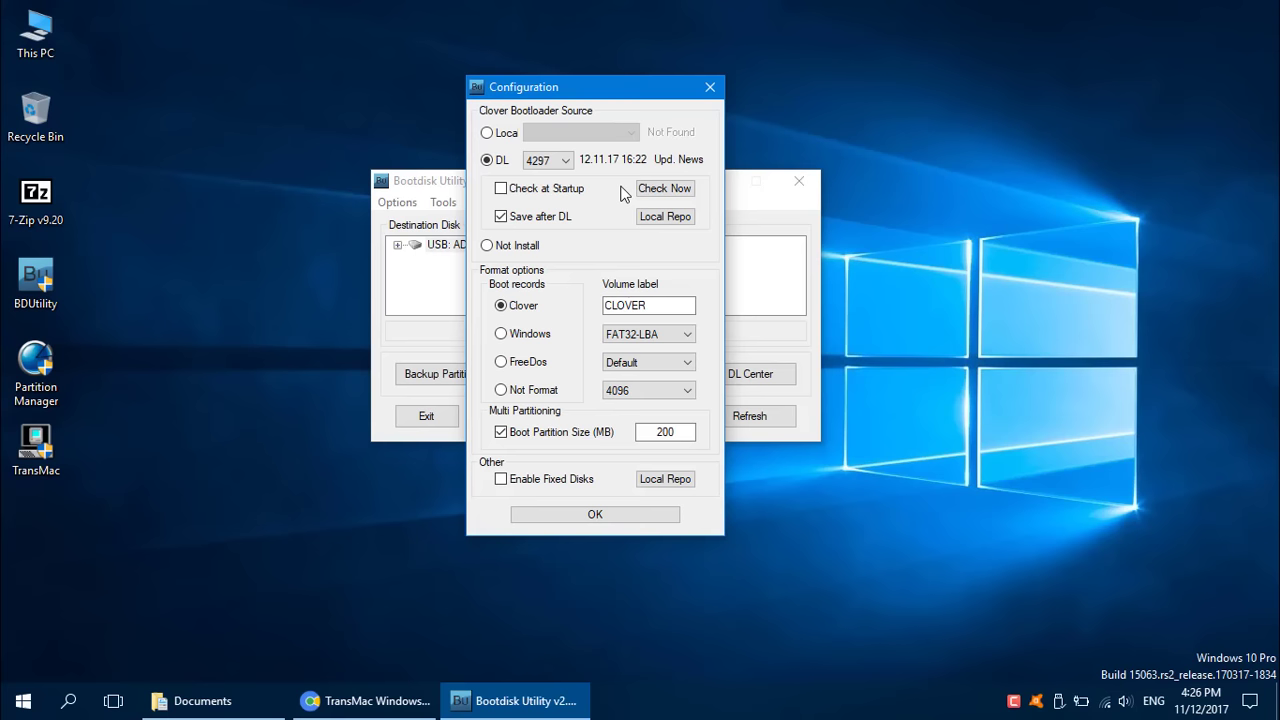
left_click(566, 162)
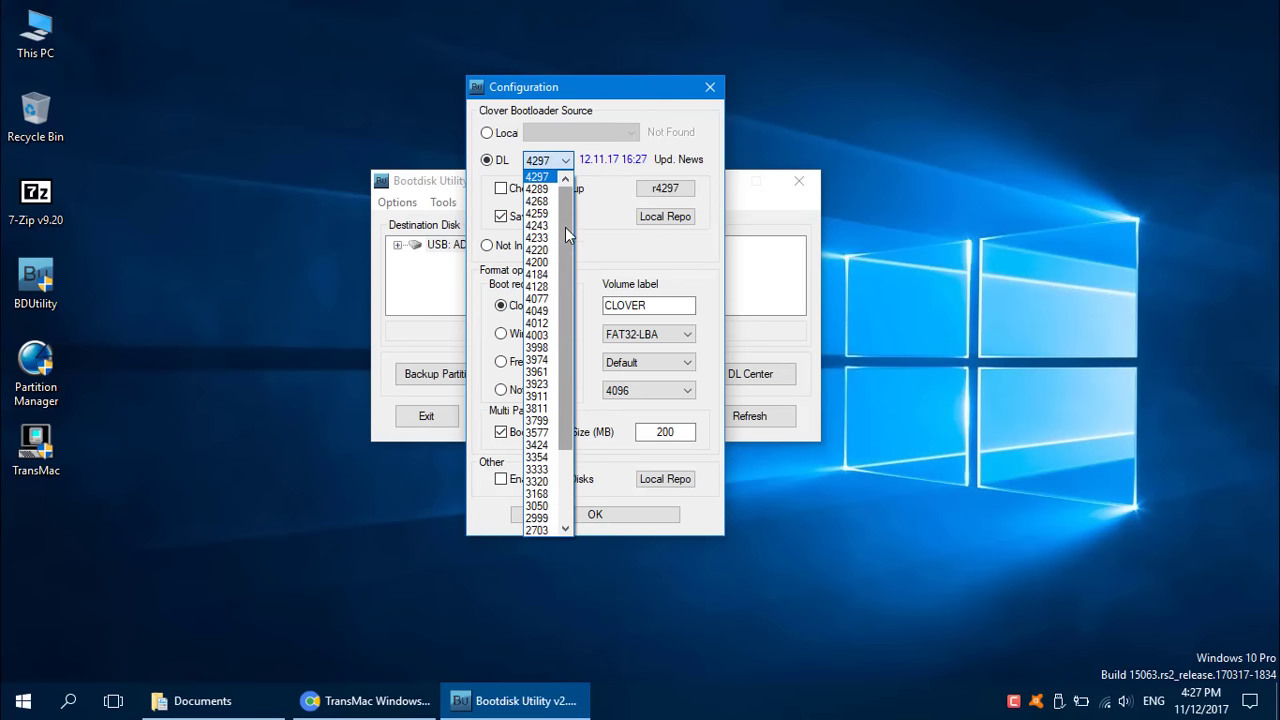
left_click_drag(565, 233, 548, 185)
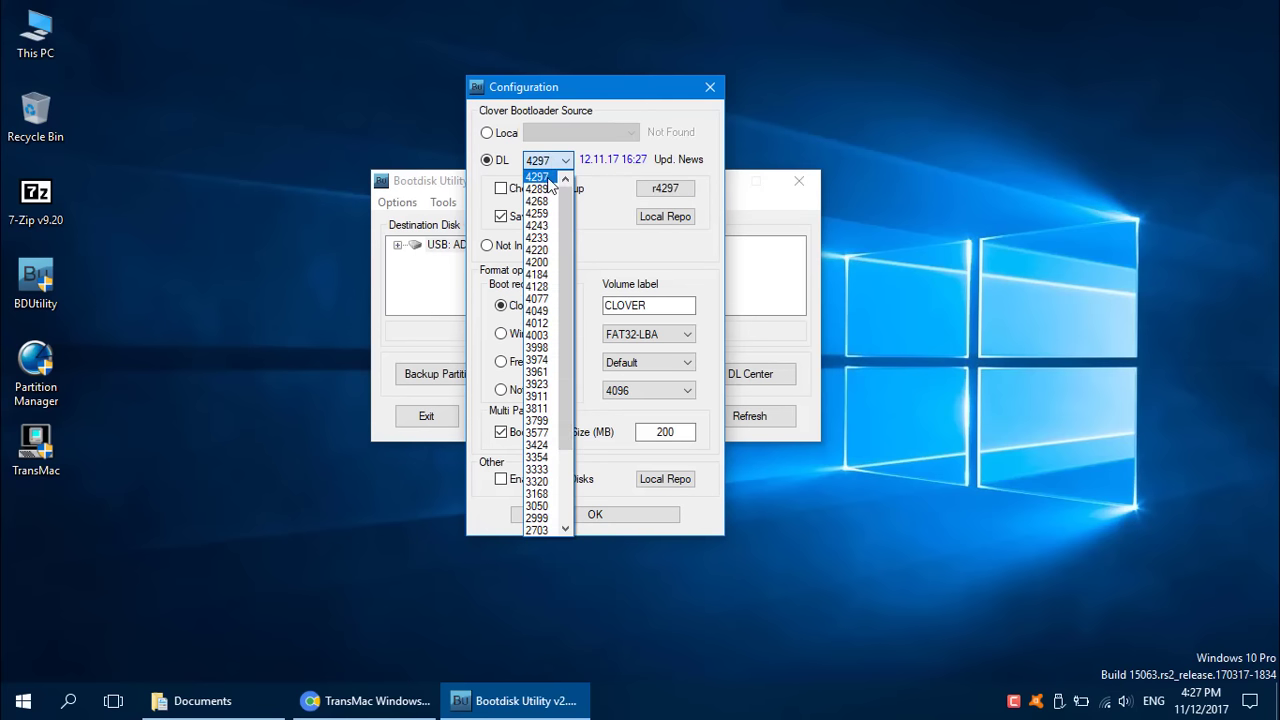
left_click(548, 180)
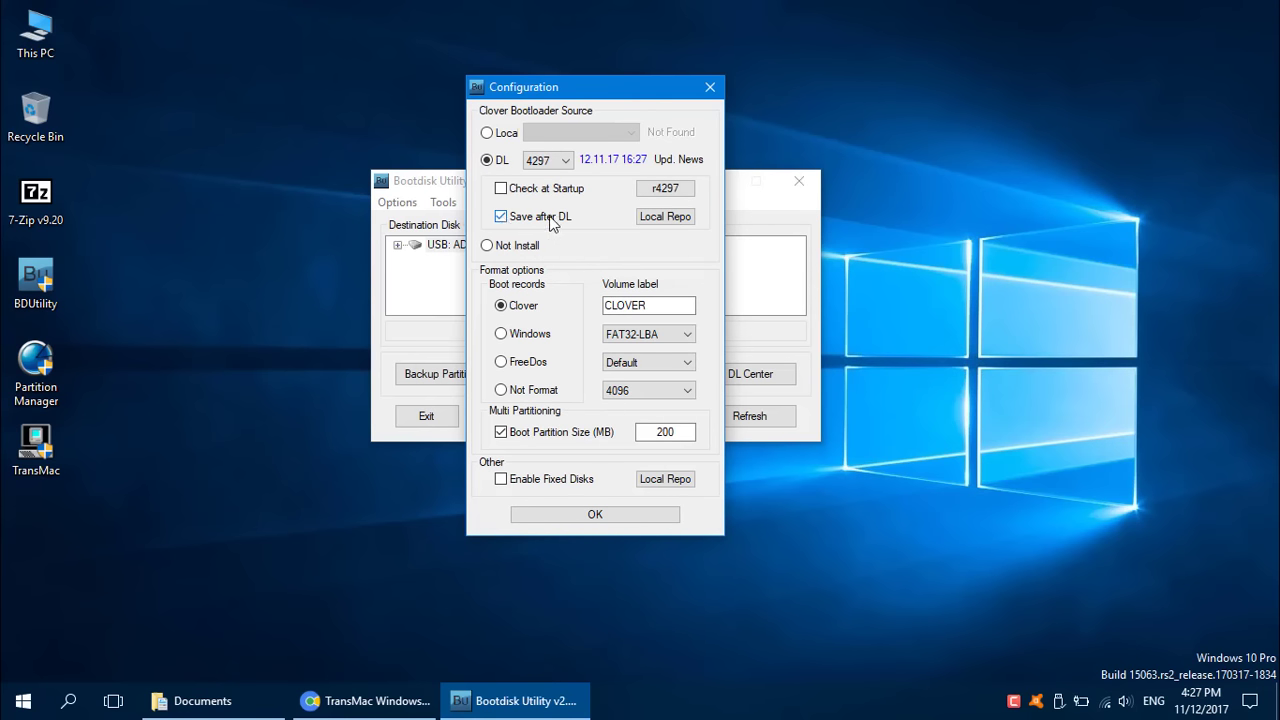
Step: Keep the volume label CLOVER and a 200 MB boot partition size, and accept the configuration
left_click(653, 307)
double_click(667, 432)
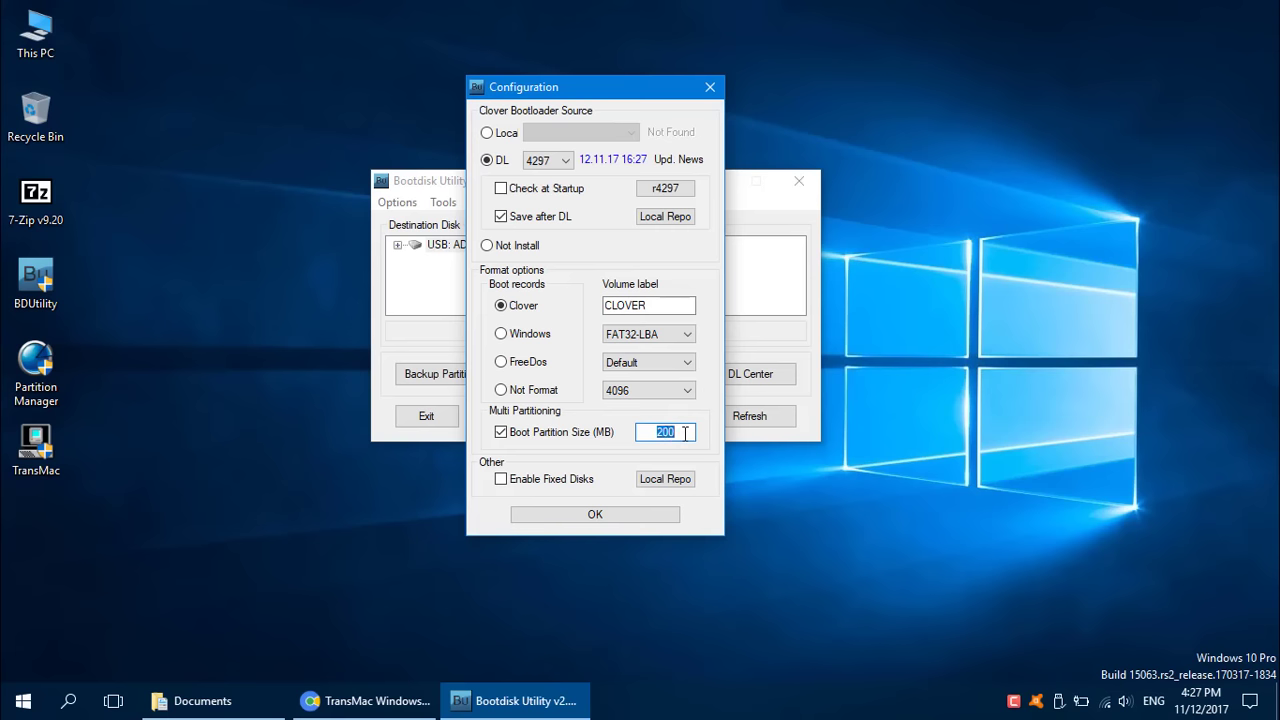
left_click(685, 432)
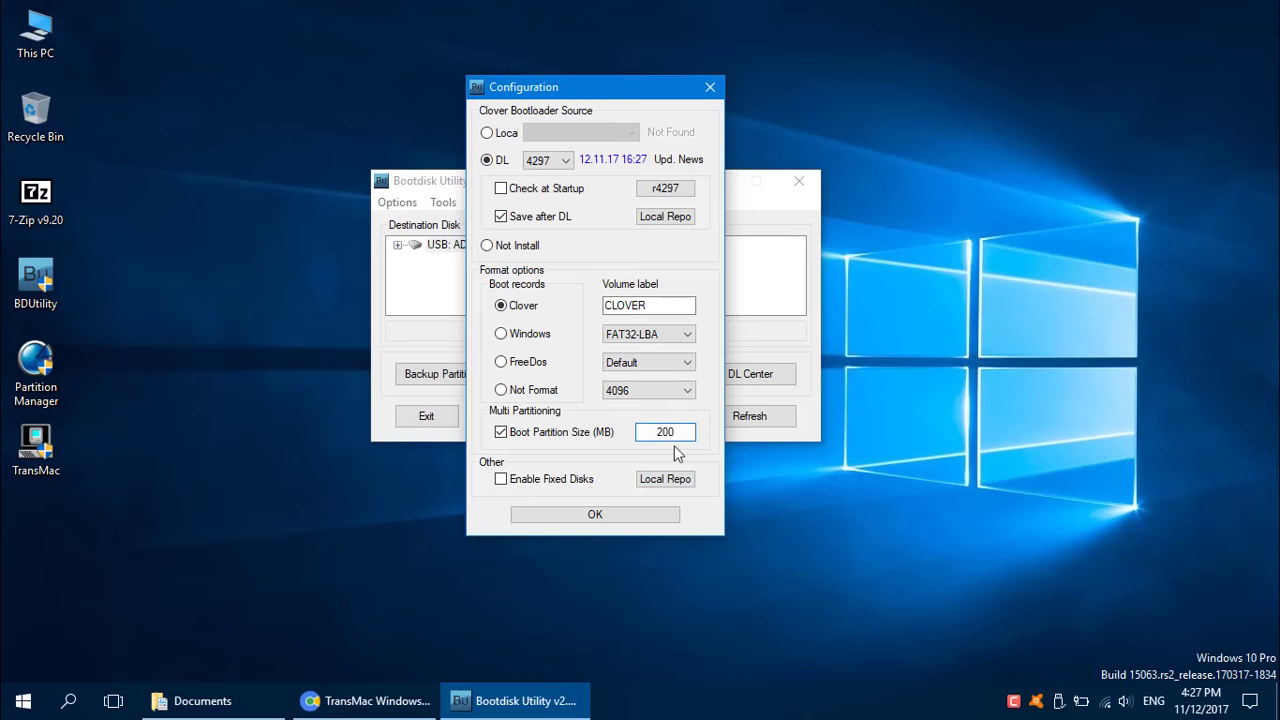
left_click(595, 515)
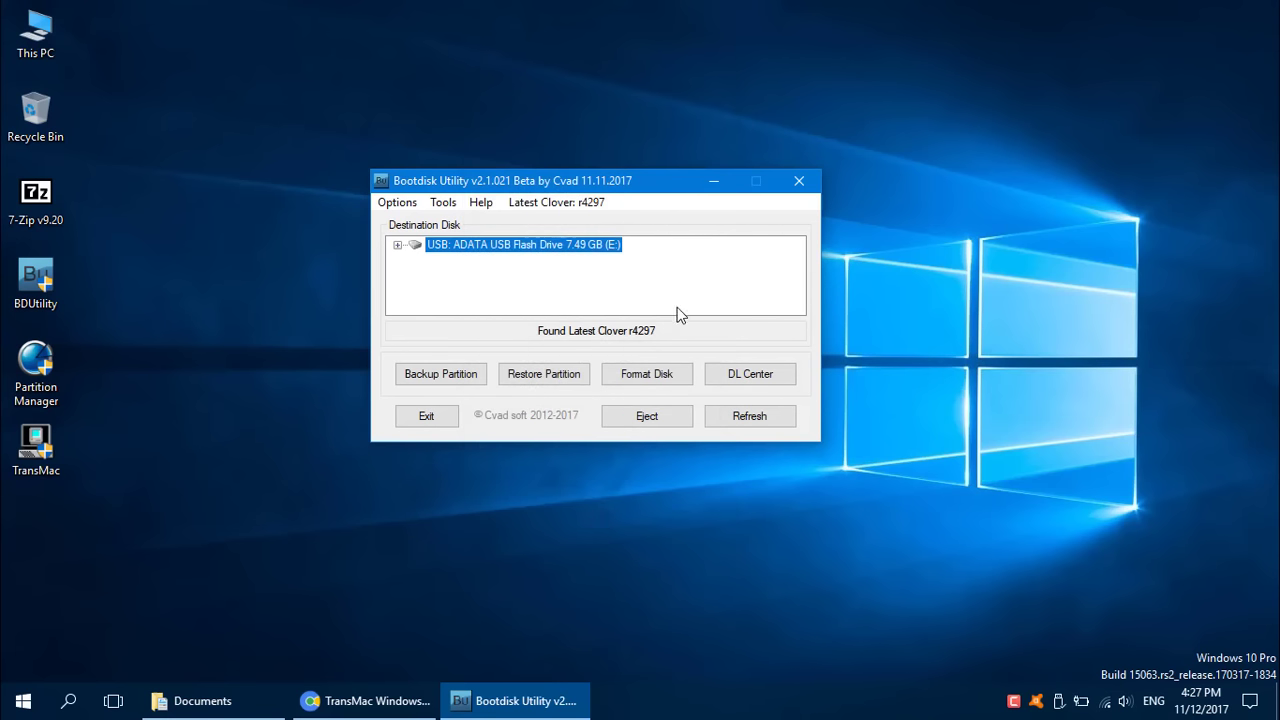
Step: Format the ADATA USB flash drive with Clover and expand it to check the CLOVER partition
left_click(637, 376)
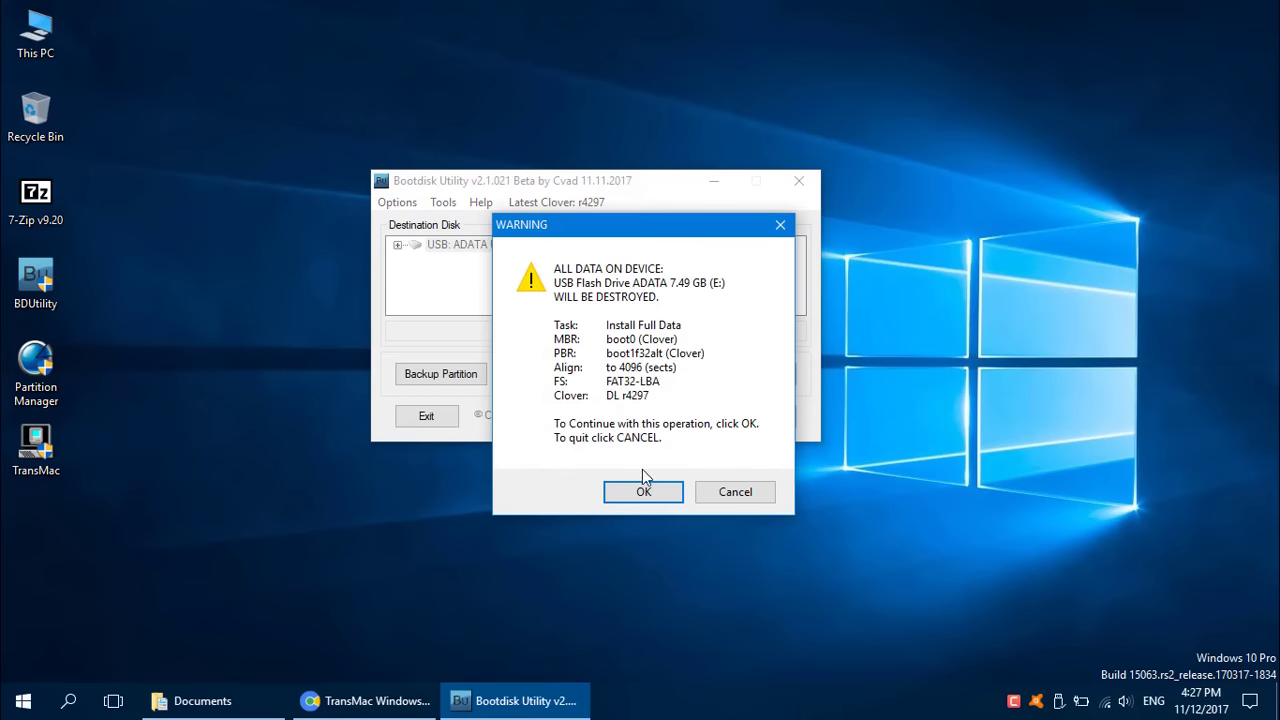
left_click(643, 493)
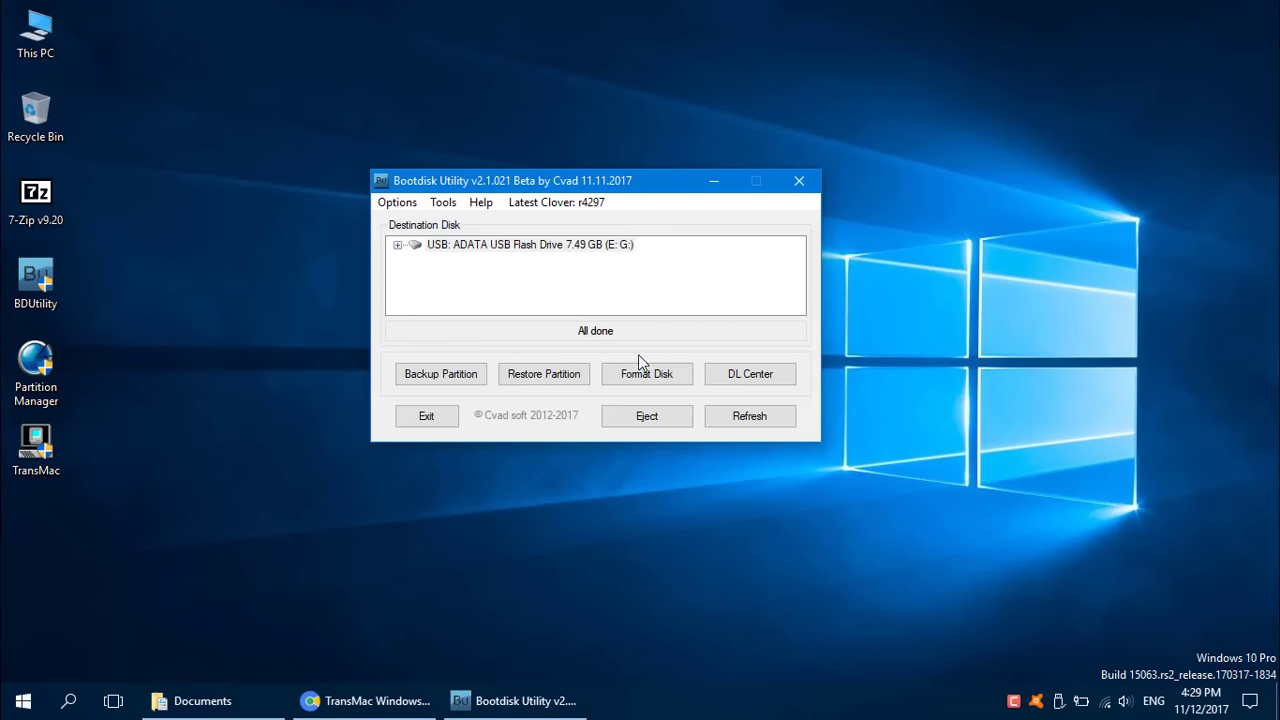
left_click(397, 245)
left_click(503, 259)
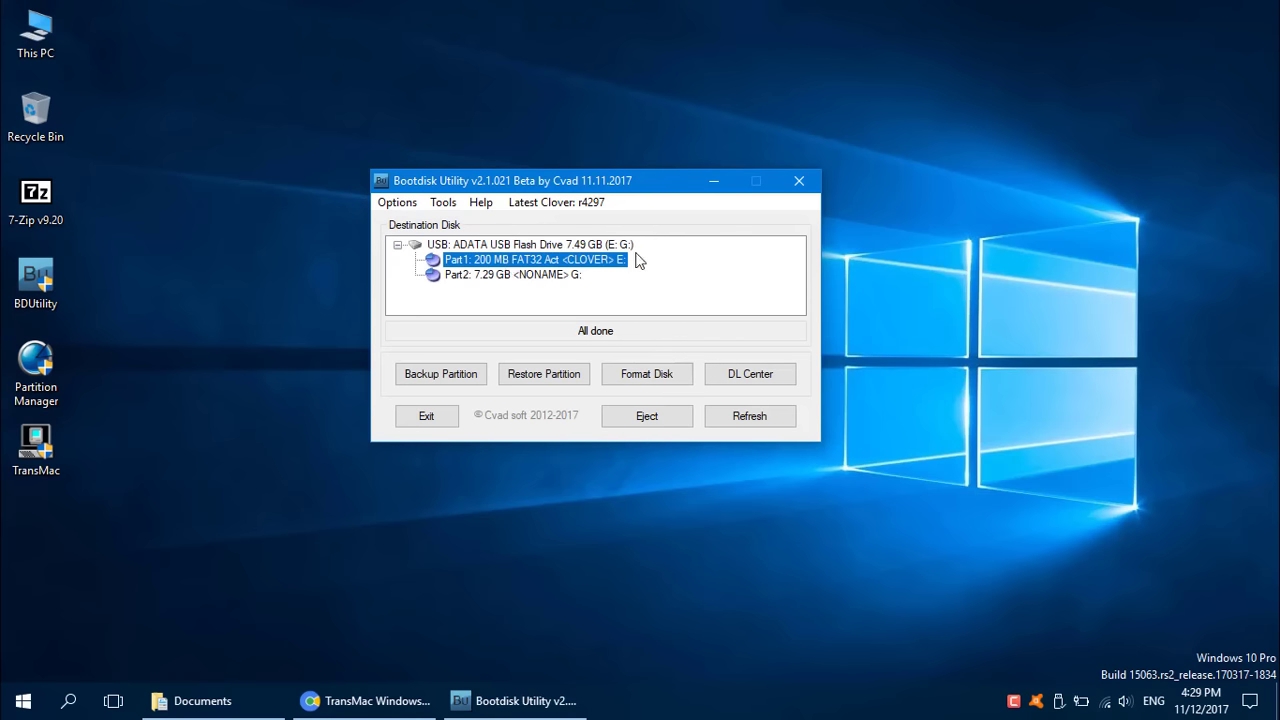
Step: Restore 4.hfs from the Documents folder to the second partition (G:) of the USB flash drive
left_click(492, 275)
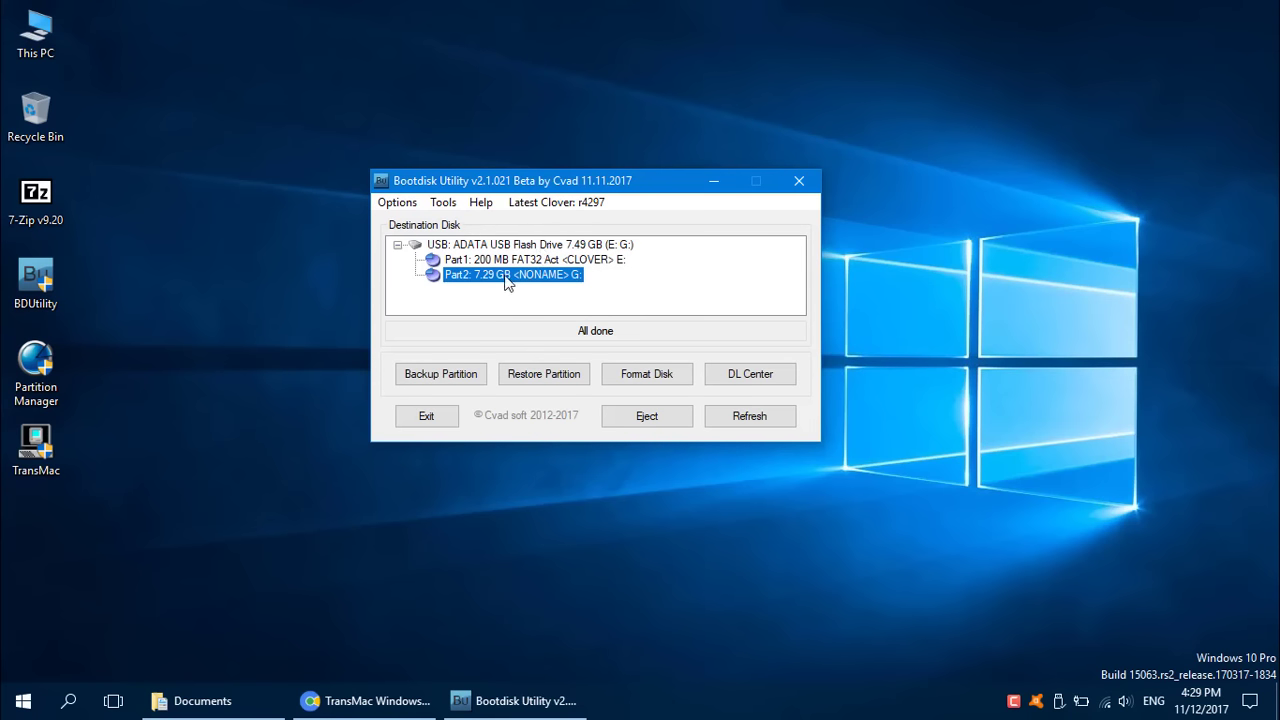
left_click(542, 380)
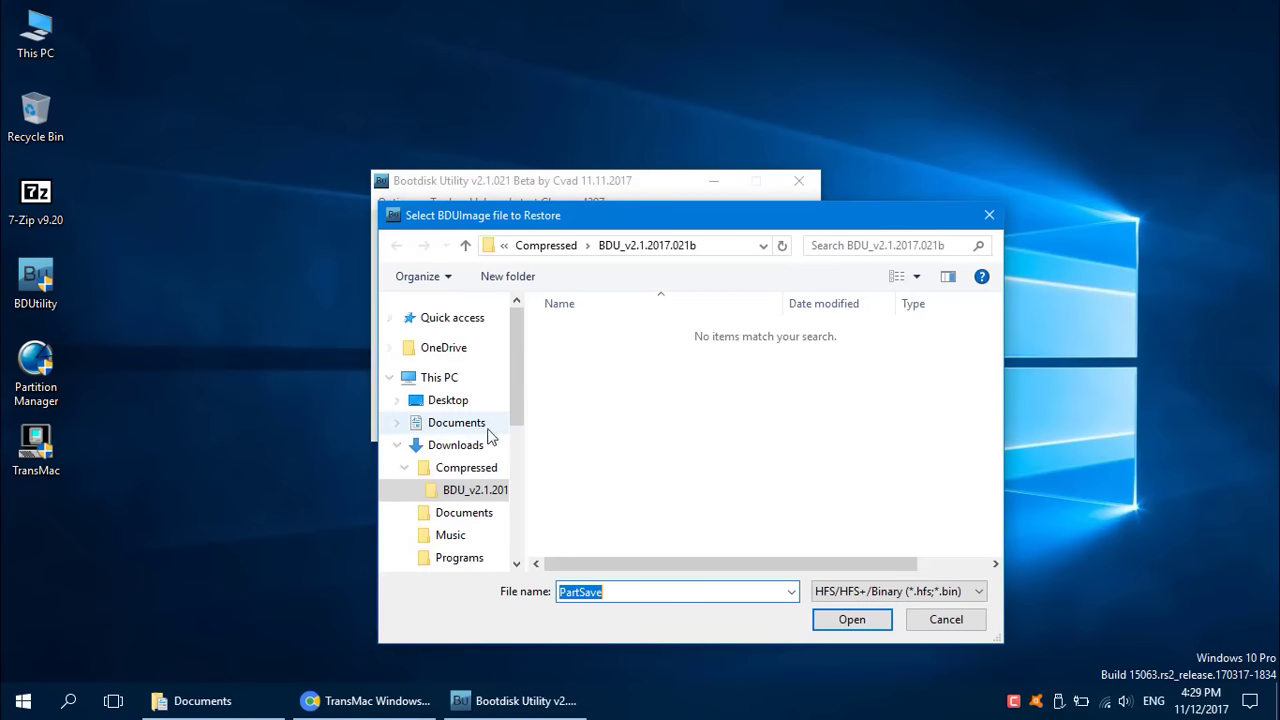
left_click(453, 424)
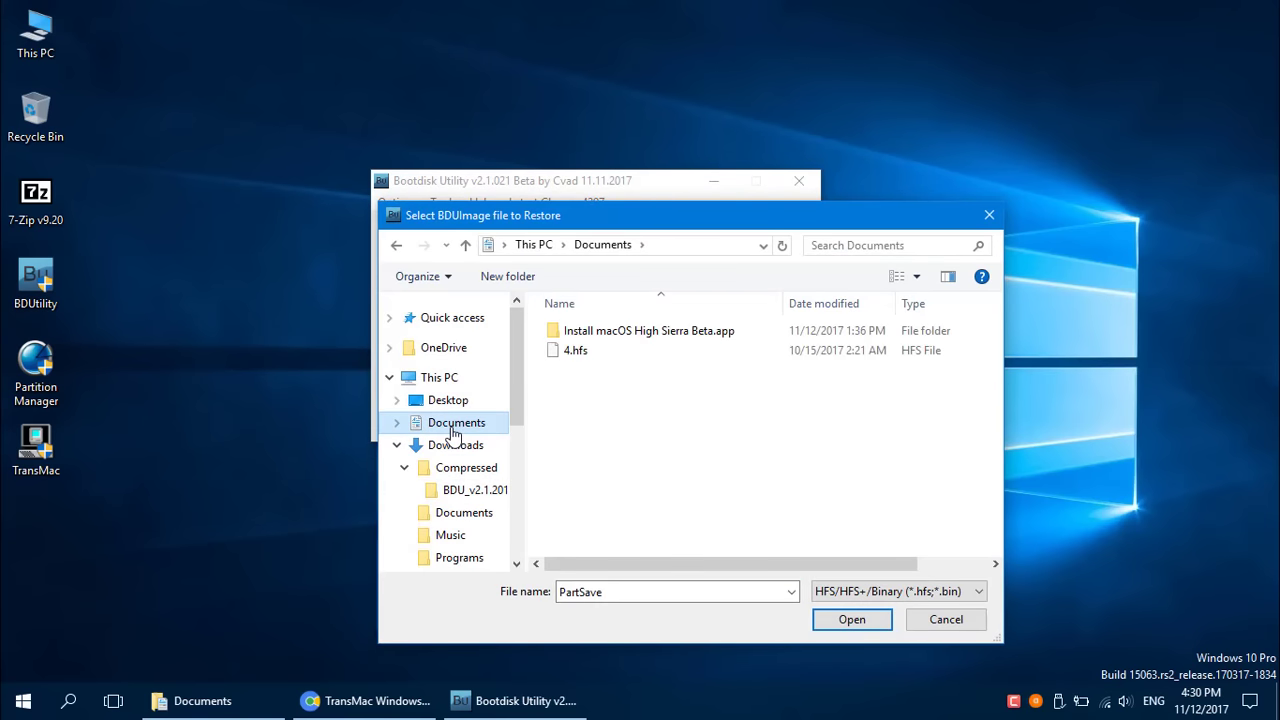
left_click(576, 356)
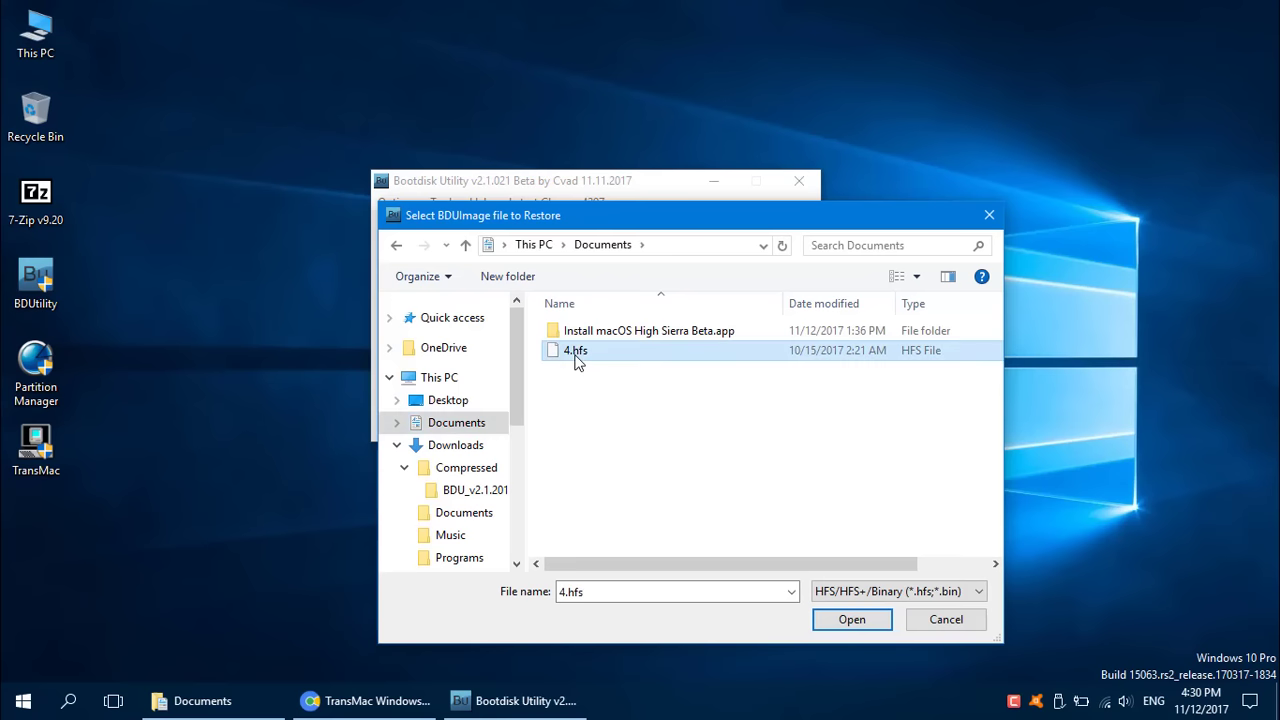
left_click(843, 620)
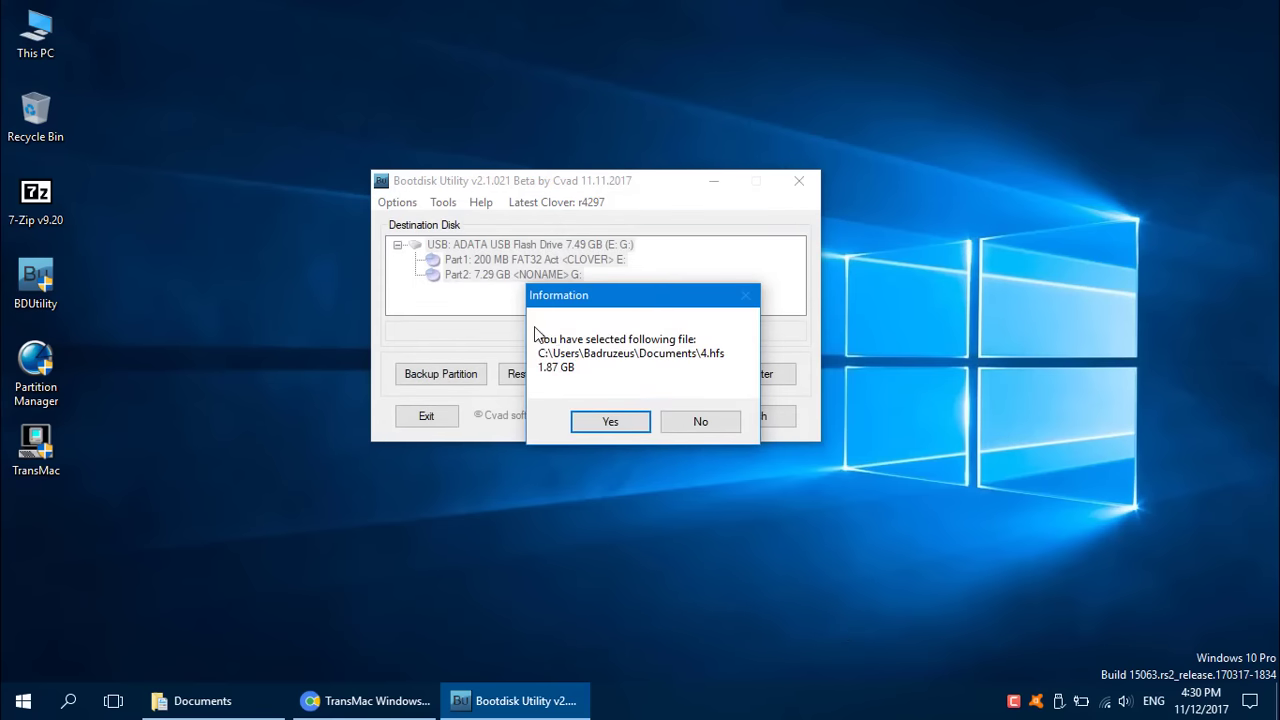
left_click(610, 423)
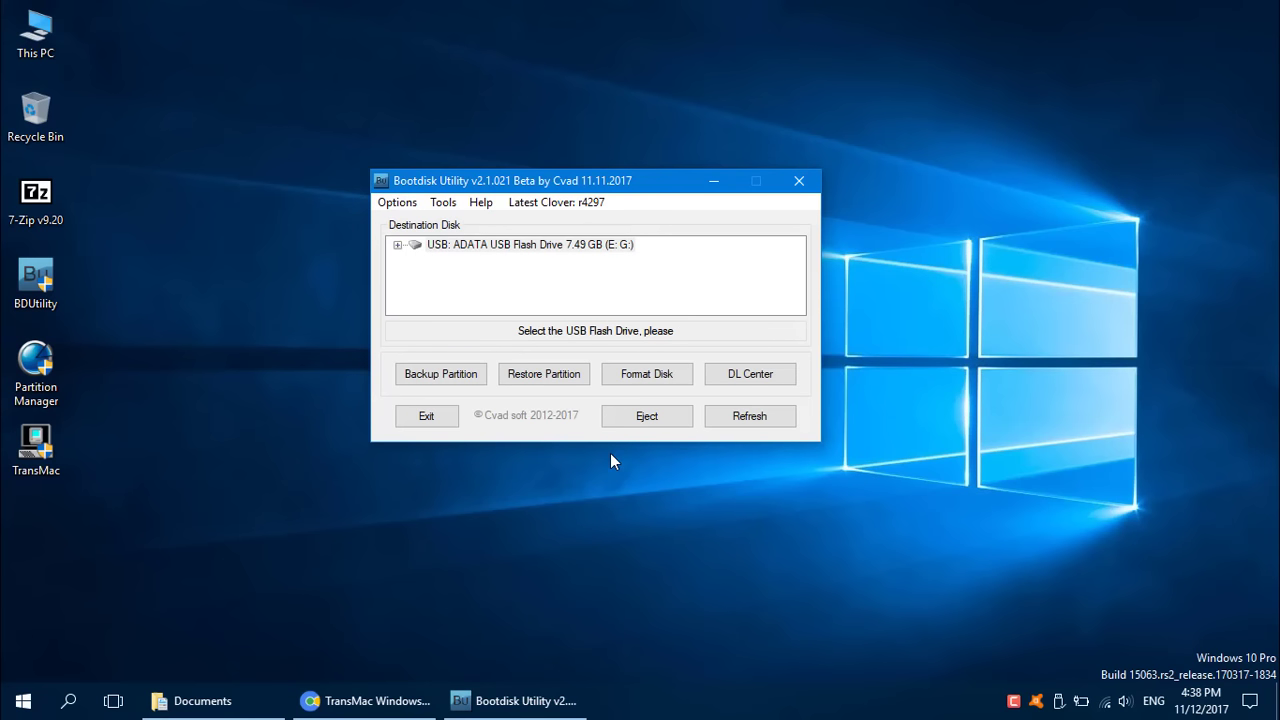
Step: Expand the USB flash drive to check its restored second partition, and exit Bootdisk Utility
left_click(450, 252)
left_click(397, 245)
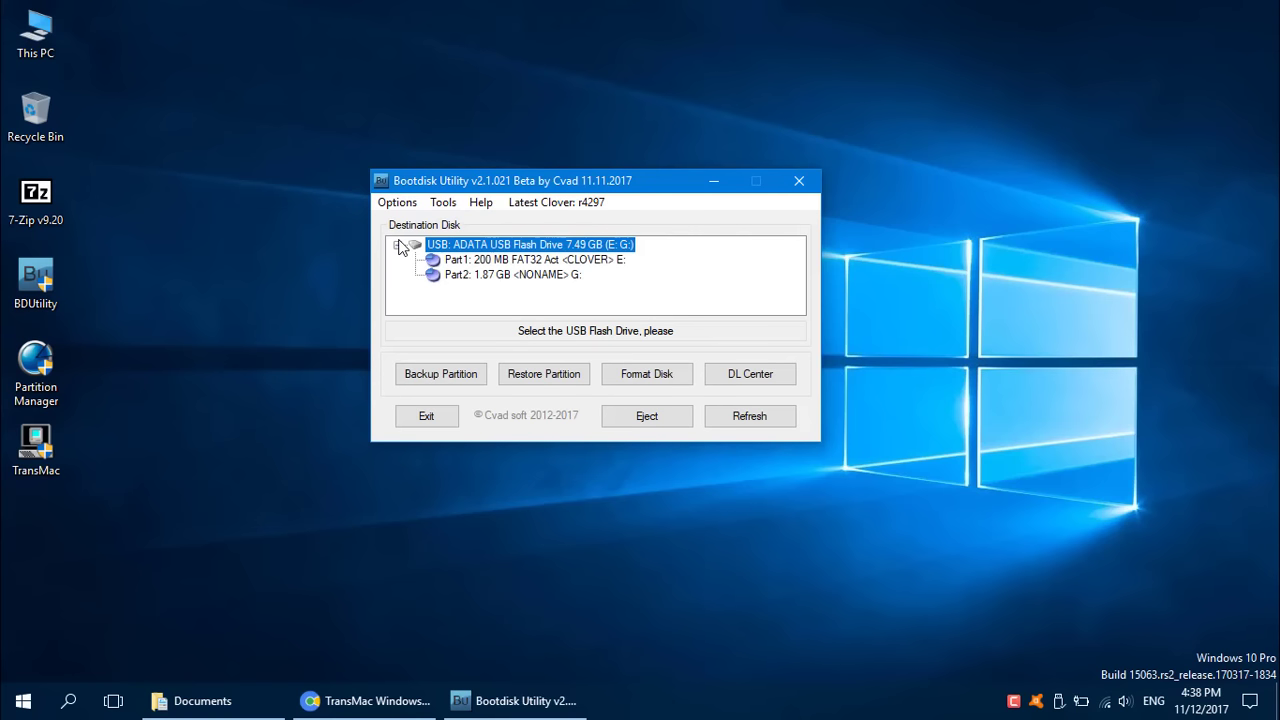
left_click(513, 275)
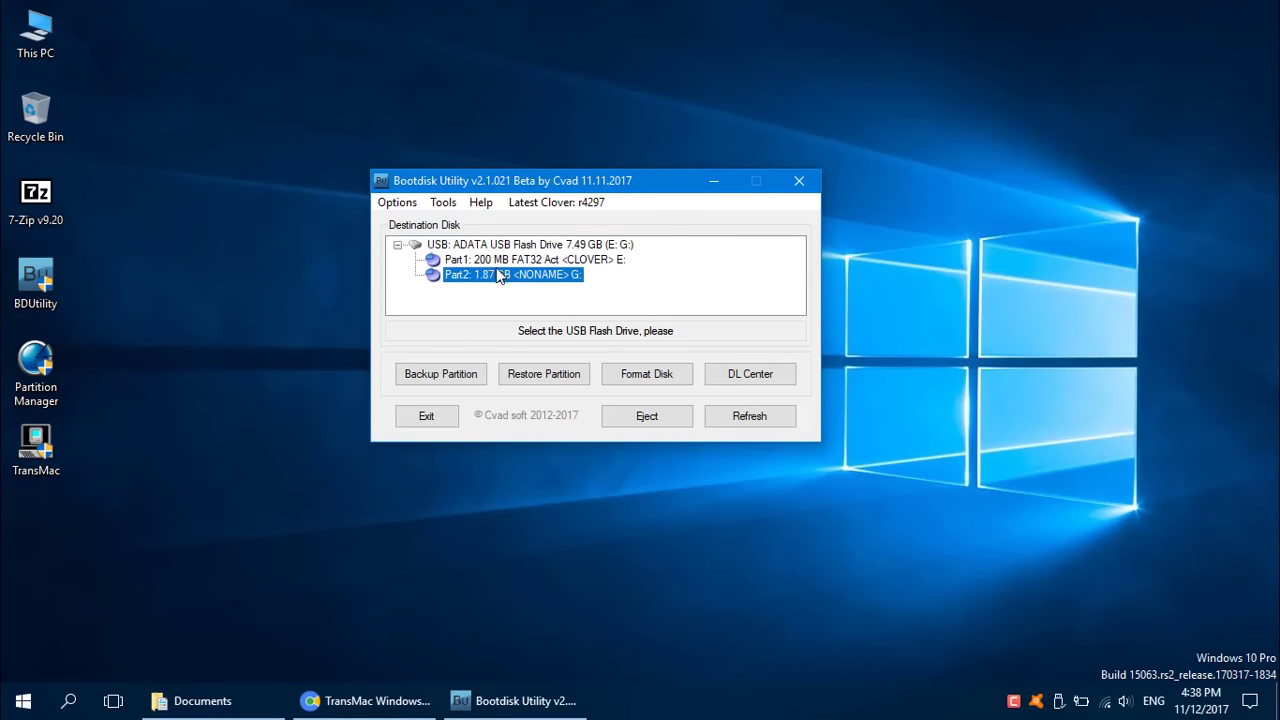
left_click(424, 418)
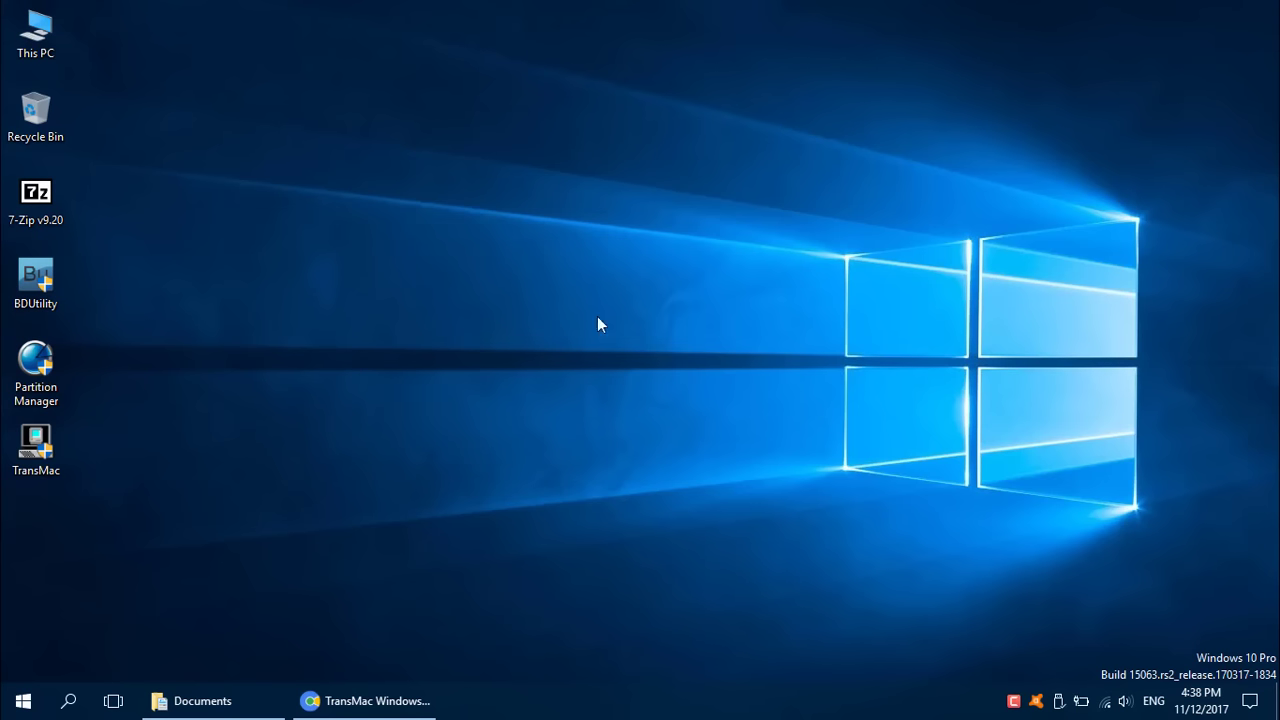
Step: Launch Paragon Partition Manager and examine the USB drive's unallocated space and the OS X Base System (G:) partition details
double_click(47, 358)
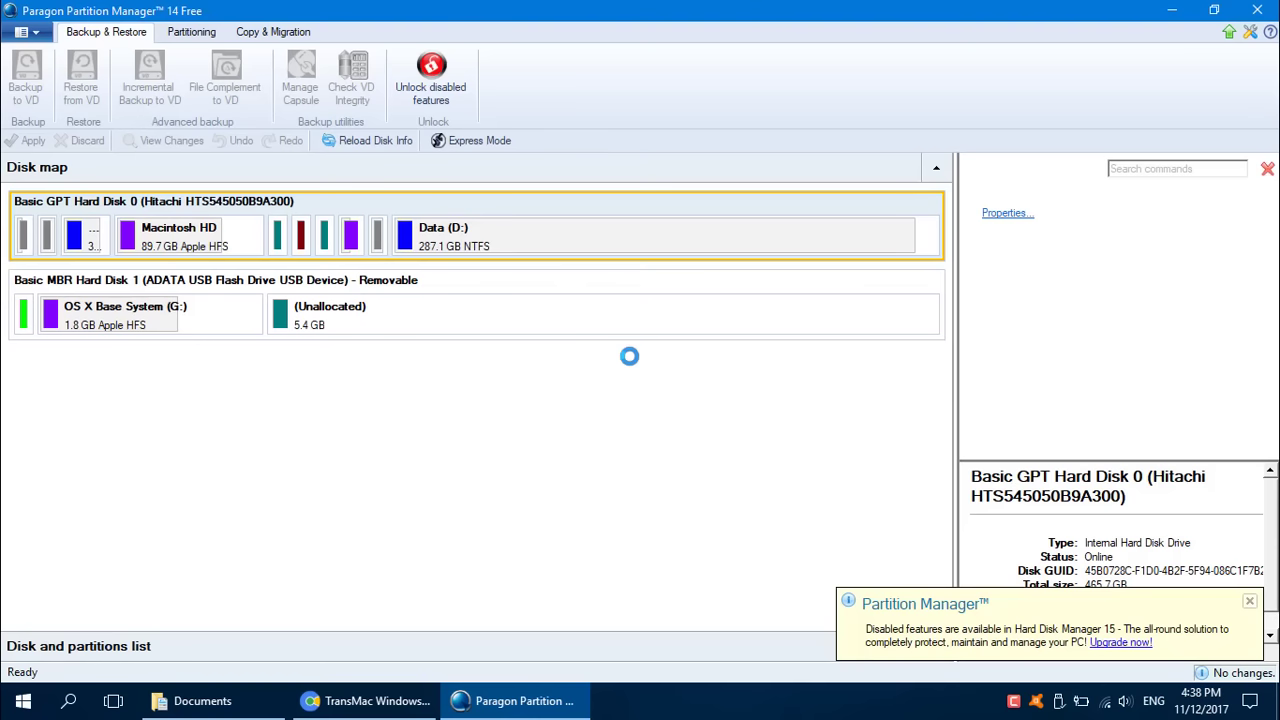
left_click(1250, 604)
left_click(128, 280)
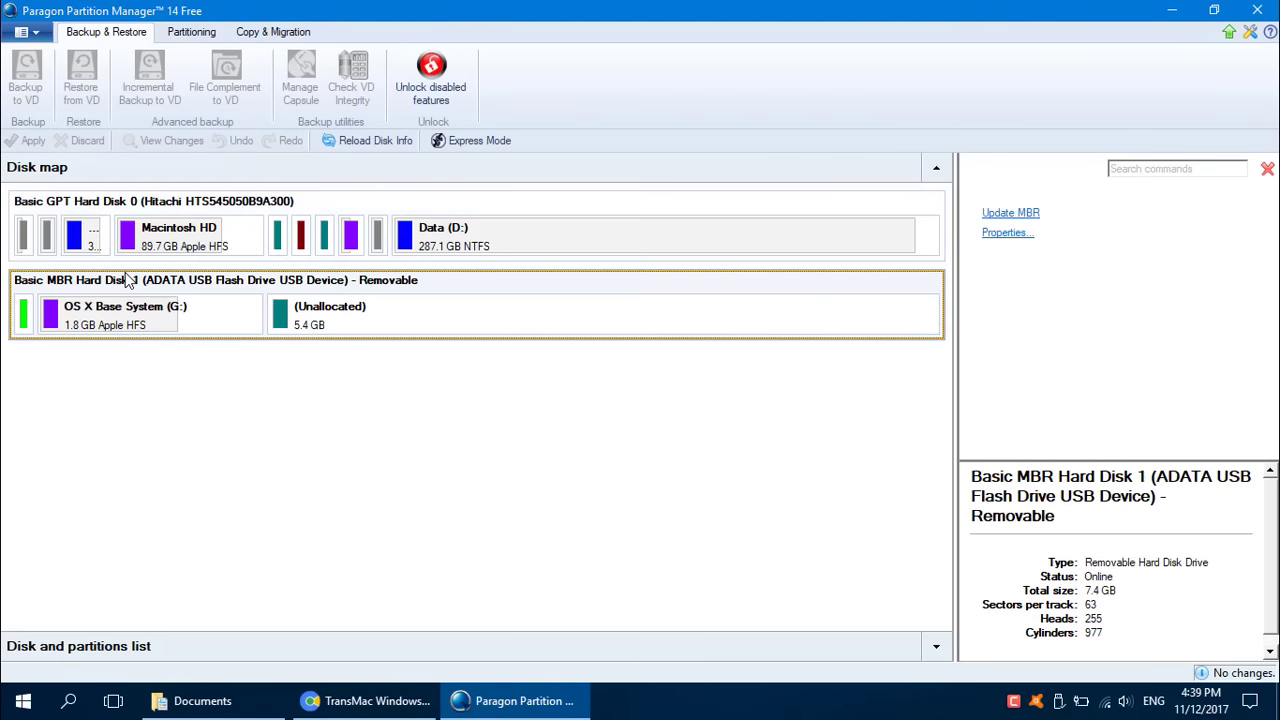
left_click(365, 316)
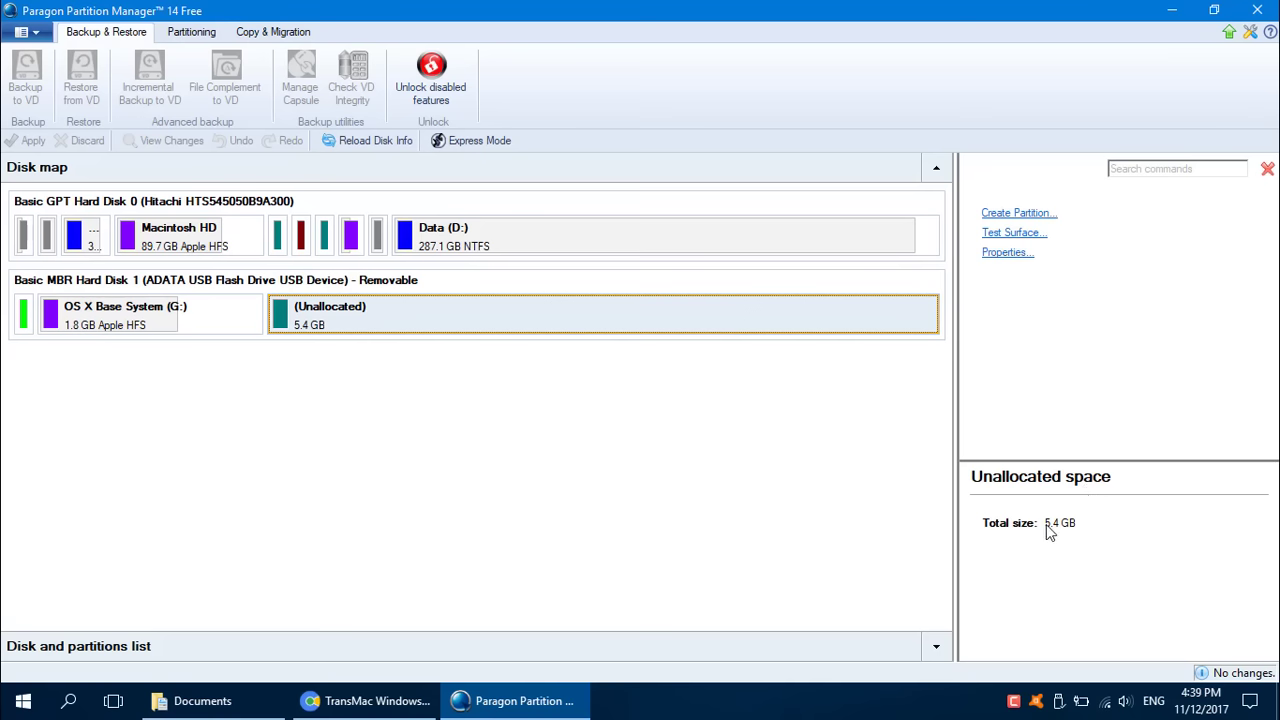
mouse_move(287, 320)
left_click(152, 325)
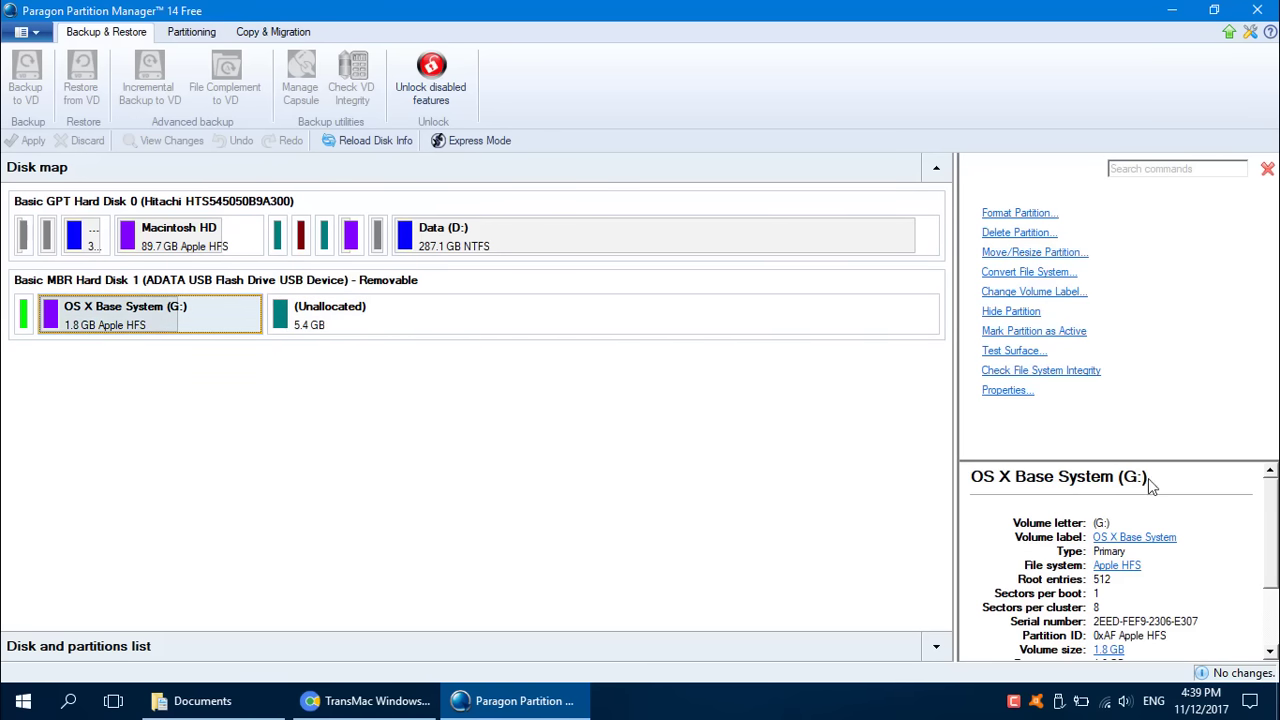
left_click_drag(1272, 556, 1270, 617)
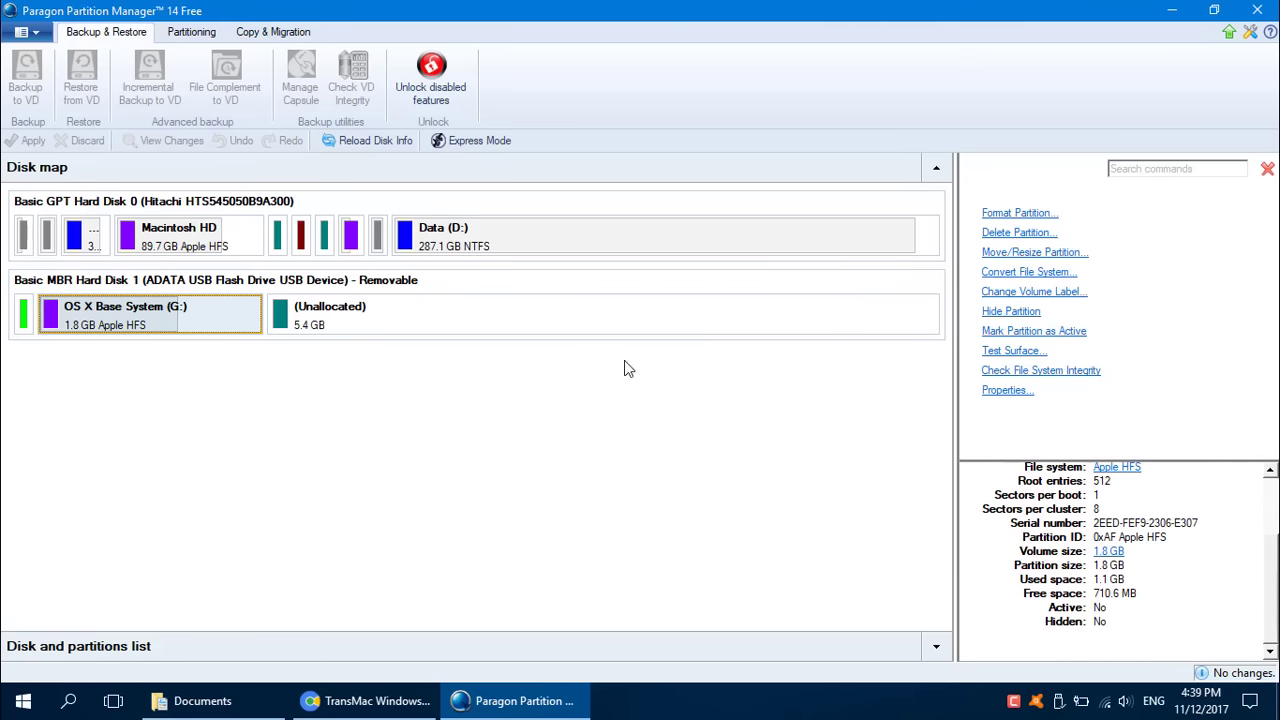
Step: Extend the OS X Base System (G:) partition over all the unallocated space to 7,464 MB and apply the pending change
right_click(148, 328)
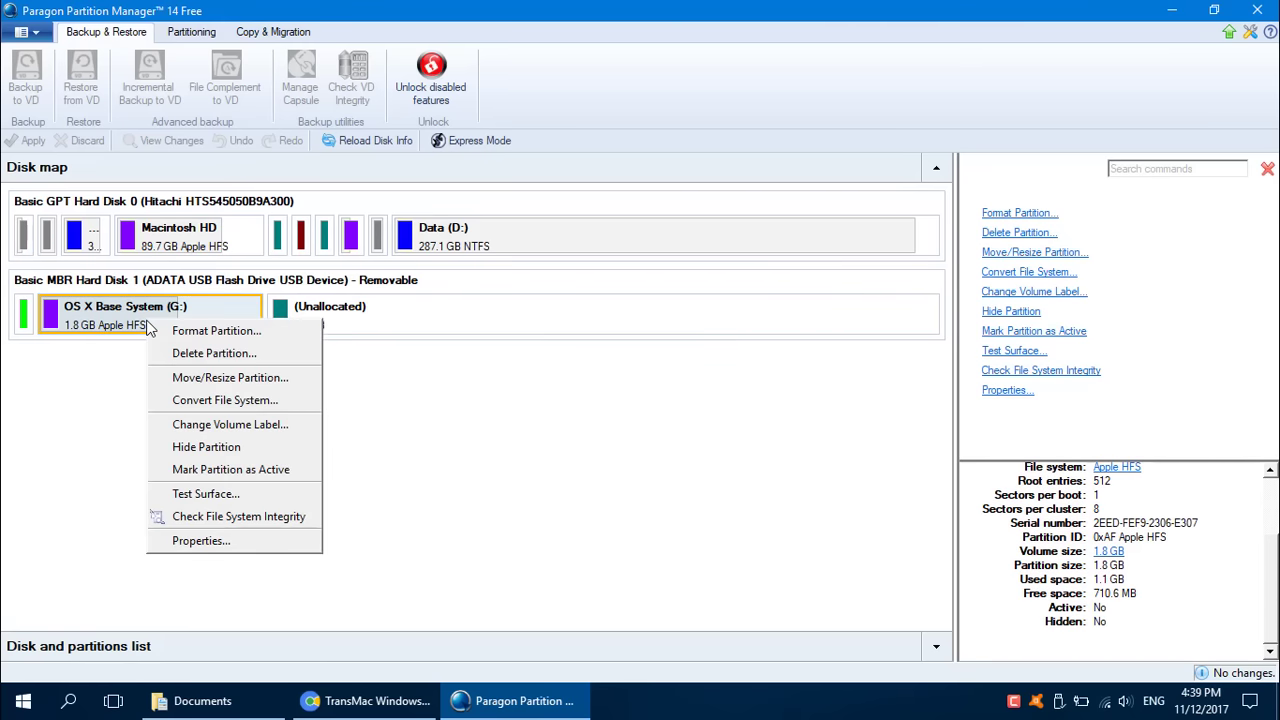
left_click(258, 384)
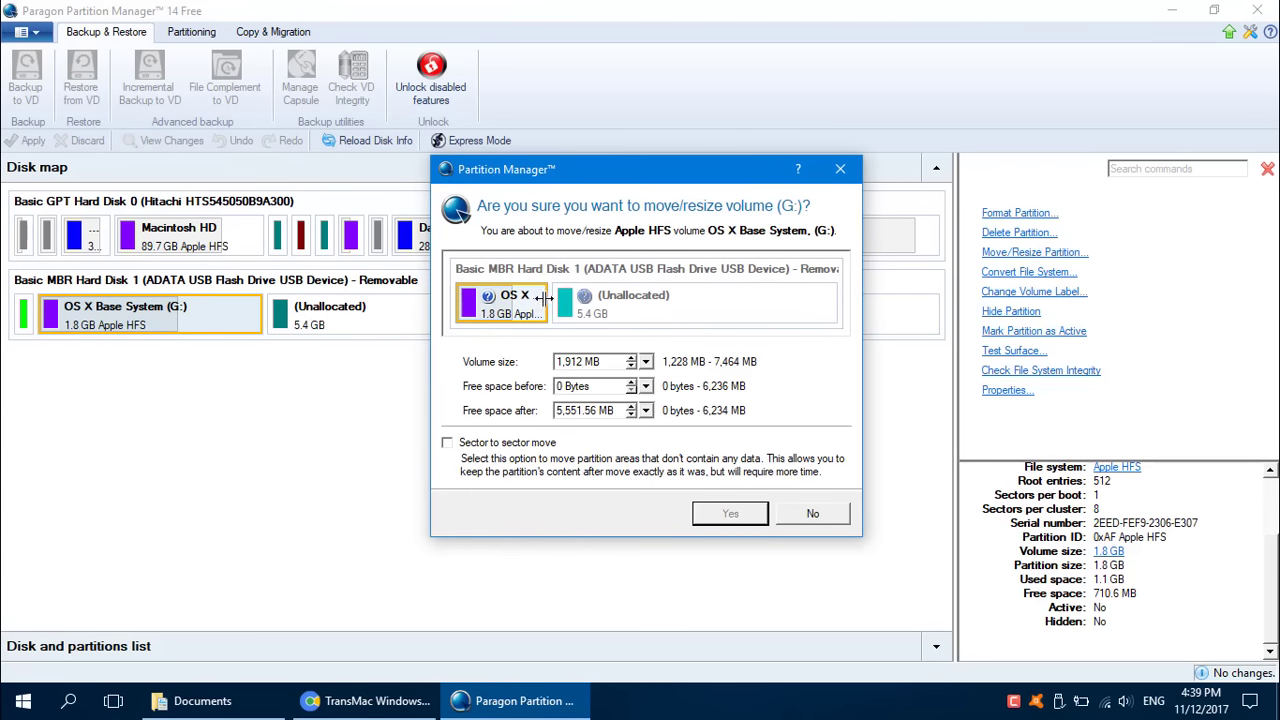
left_click_drag(545, 297, 843, 332)
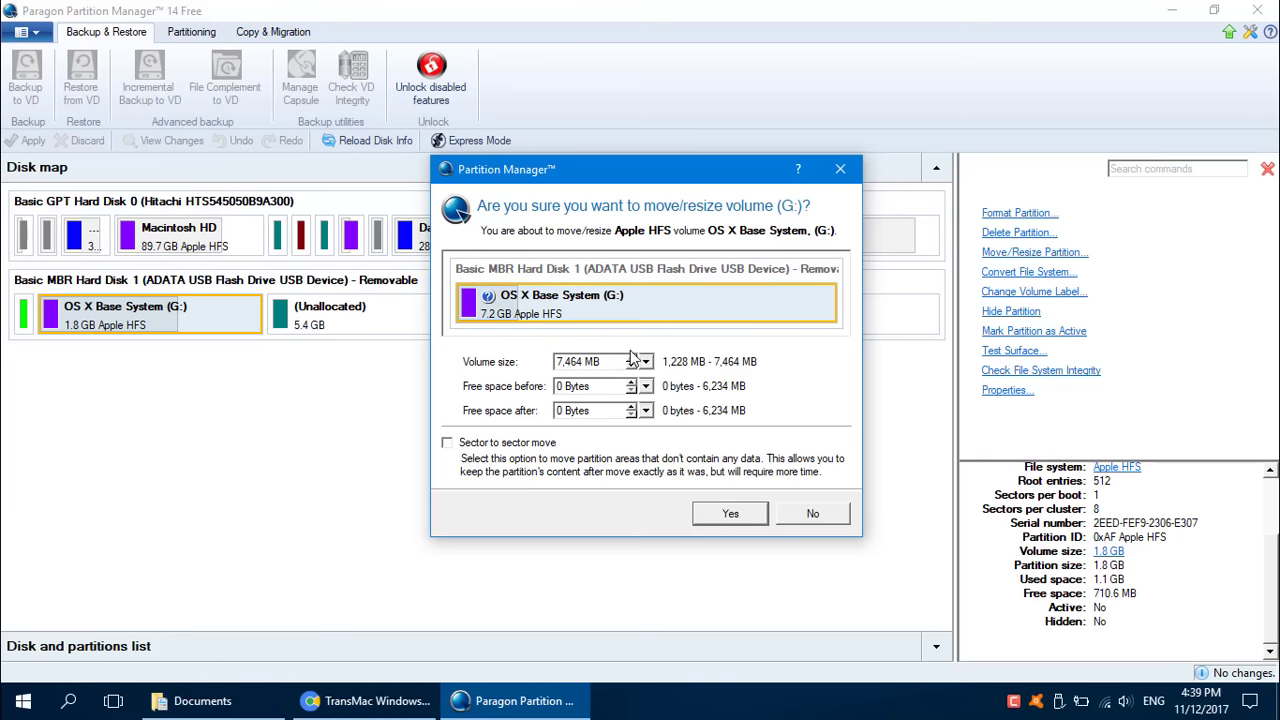
double_click(608, 361)
left_click(608, 361)
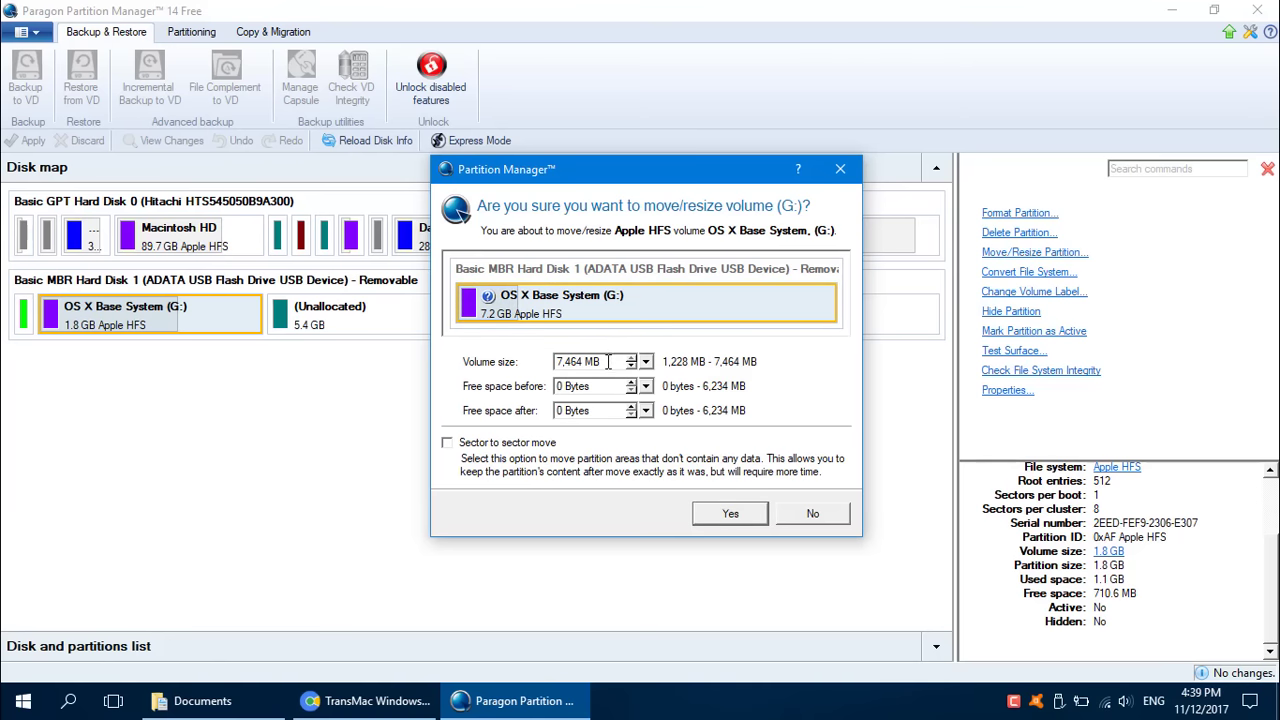
left_click(733, 515)
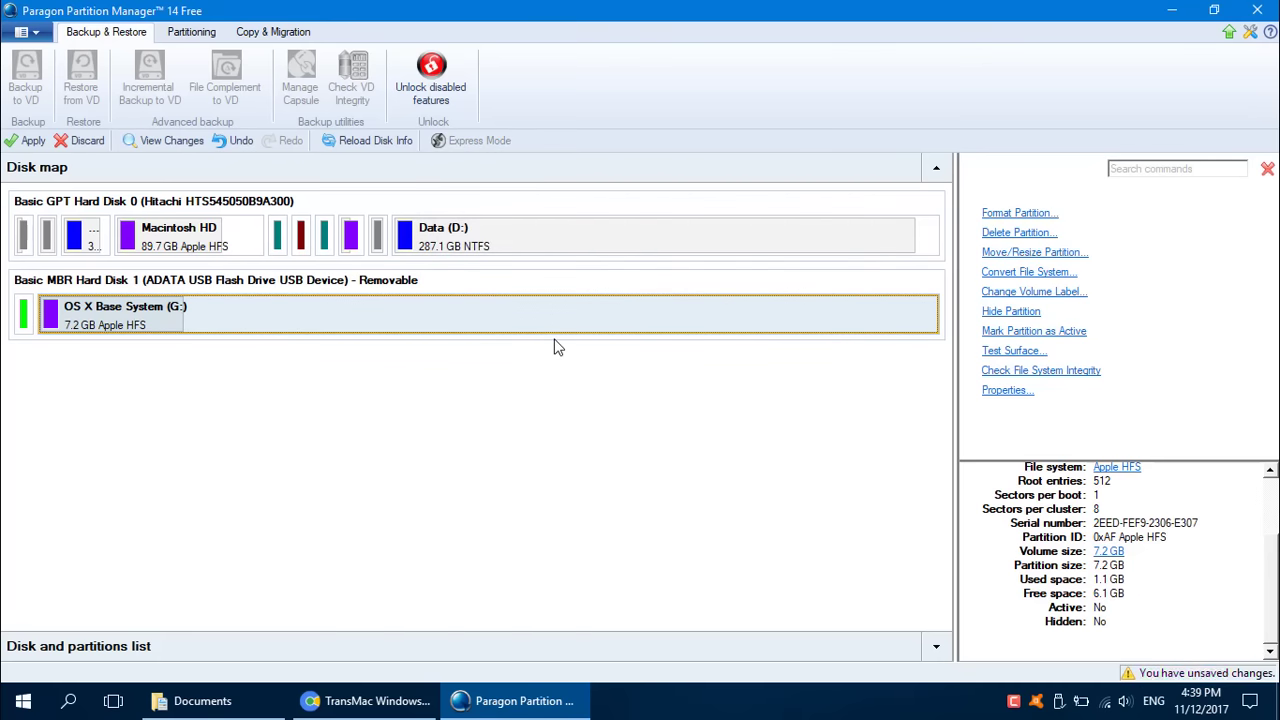
left_click(33, 145)
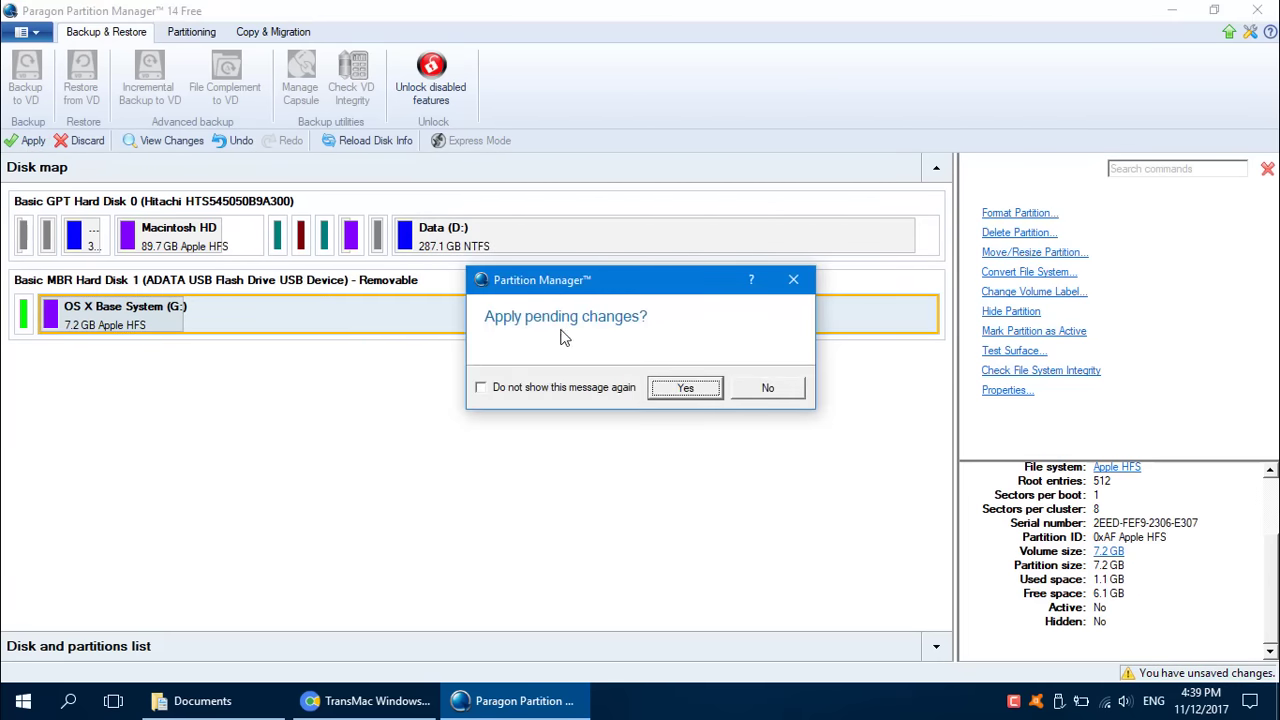
left_click(681, 387)
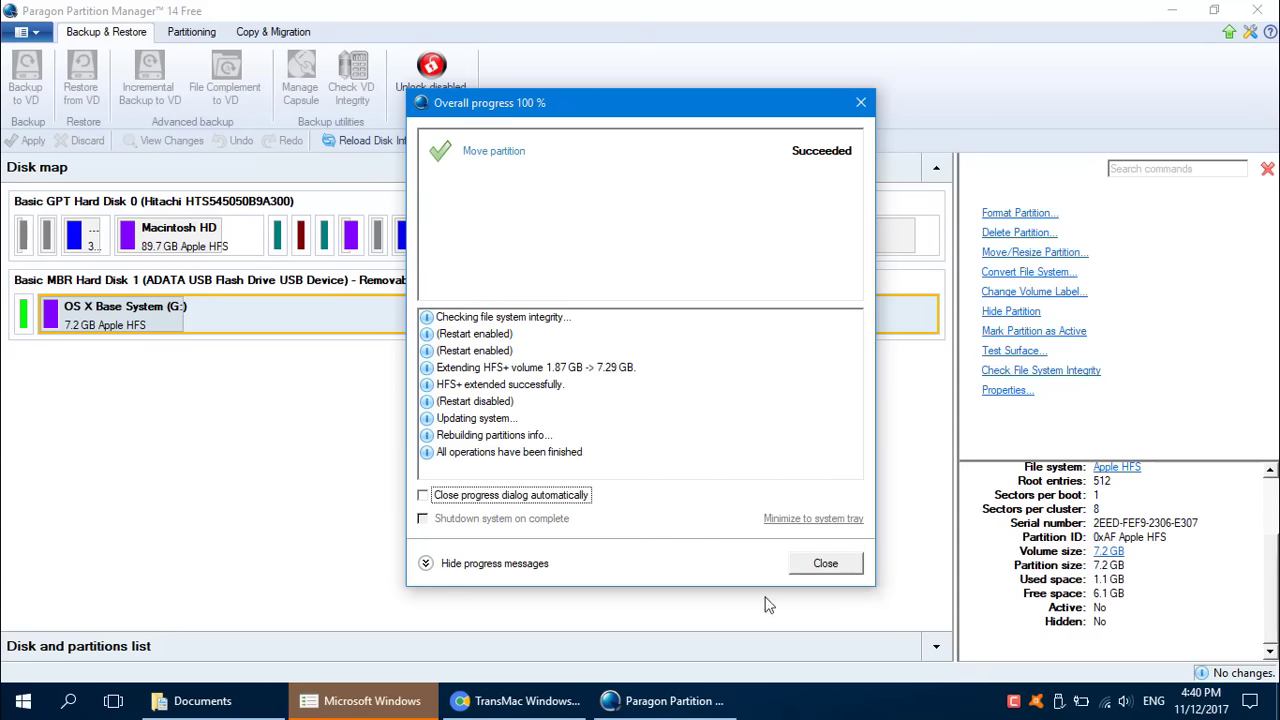
Step: Dismiss the finished operation's progress report, exit Paragon Partition Manager, and decline formatting drive G:
left_click(827, 563)
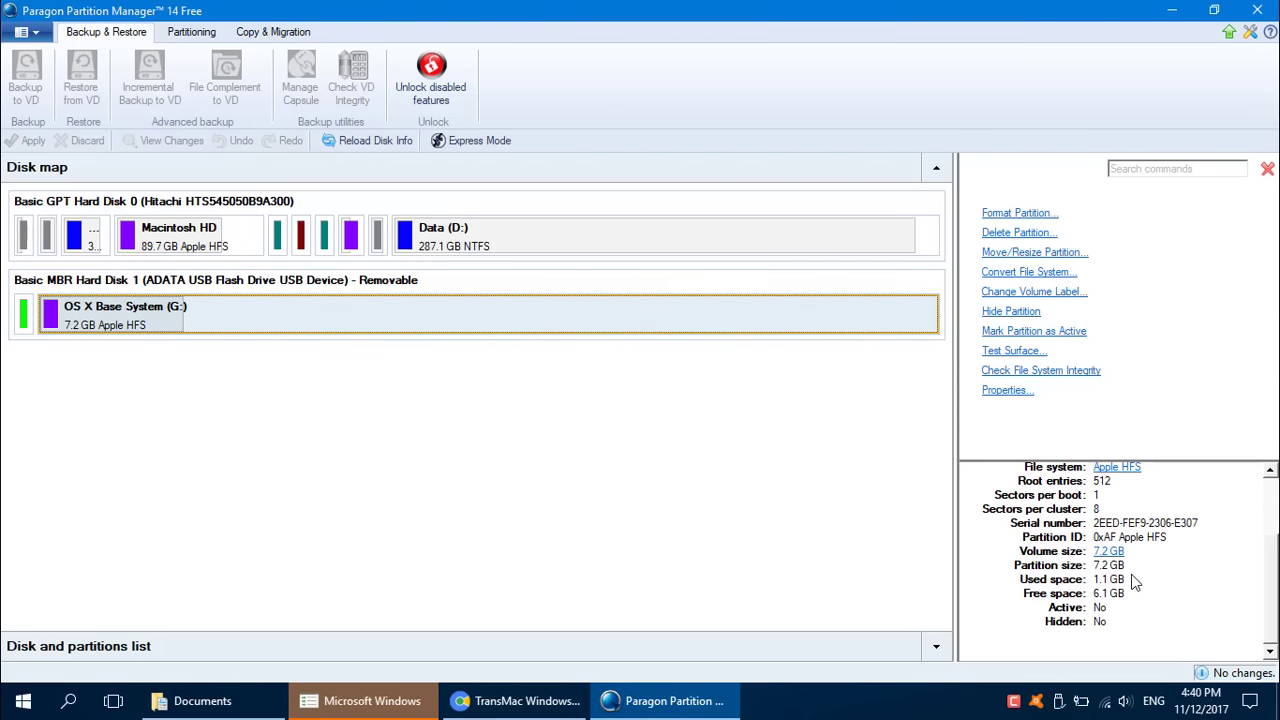
left_click(1257, 10)
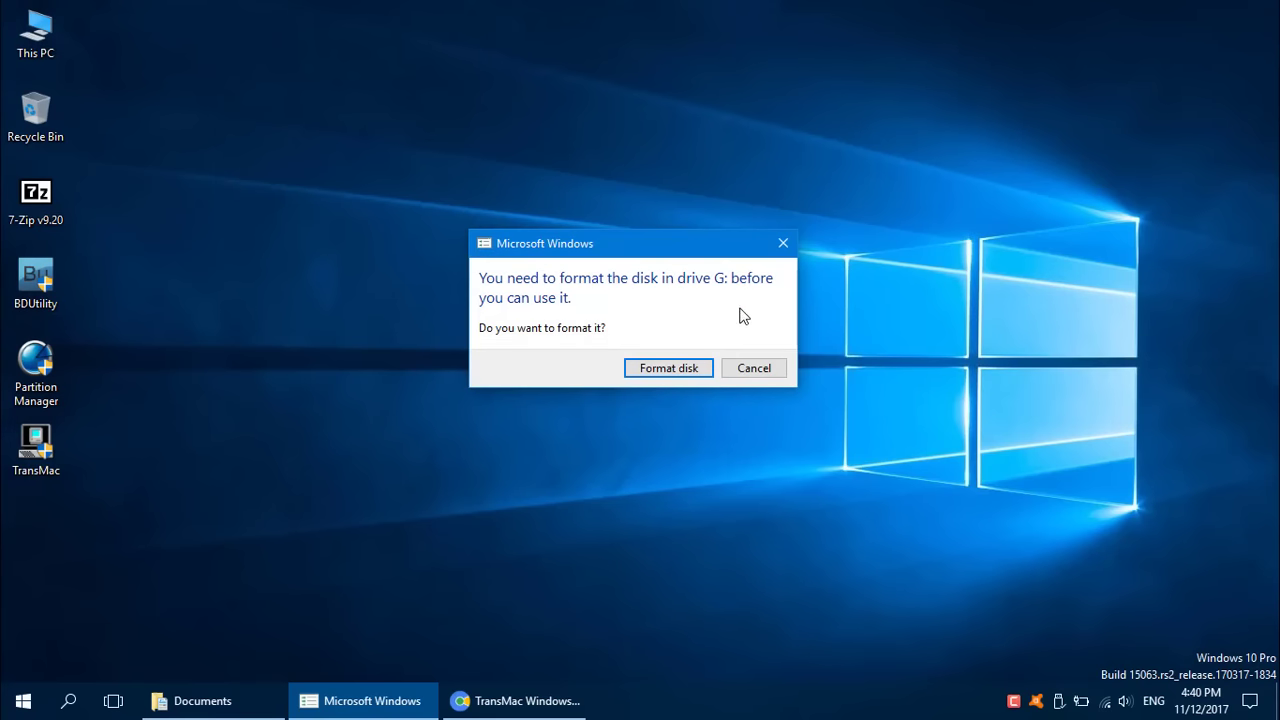
left_click(752, 369)
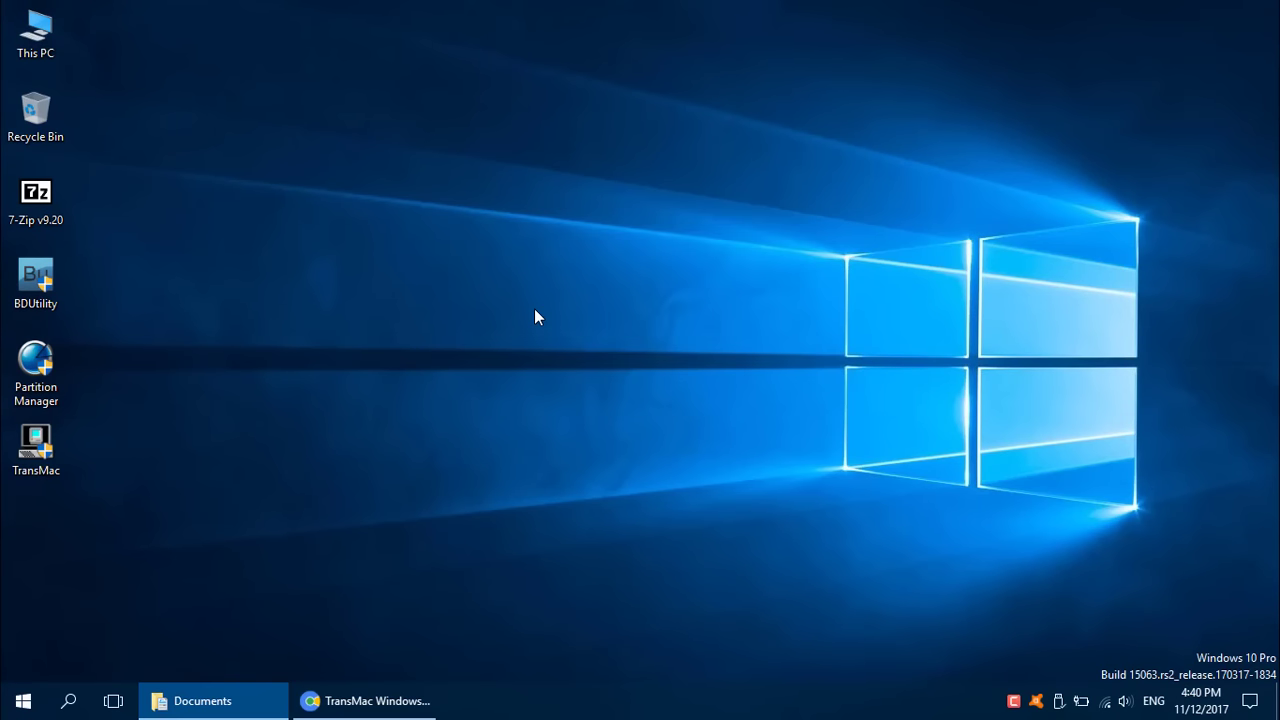
Step: Launch TransMac, open the OS X Base System volume on the ADATA USB flash drive, and sort its contents by name
left_click(42, 445)
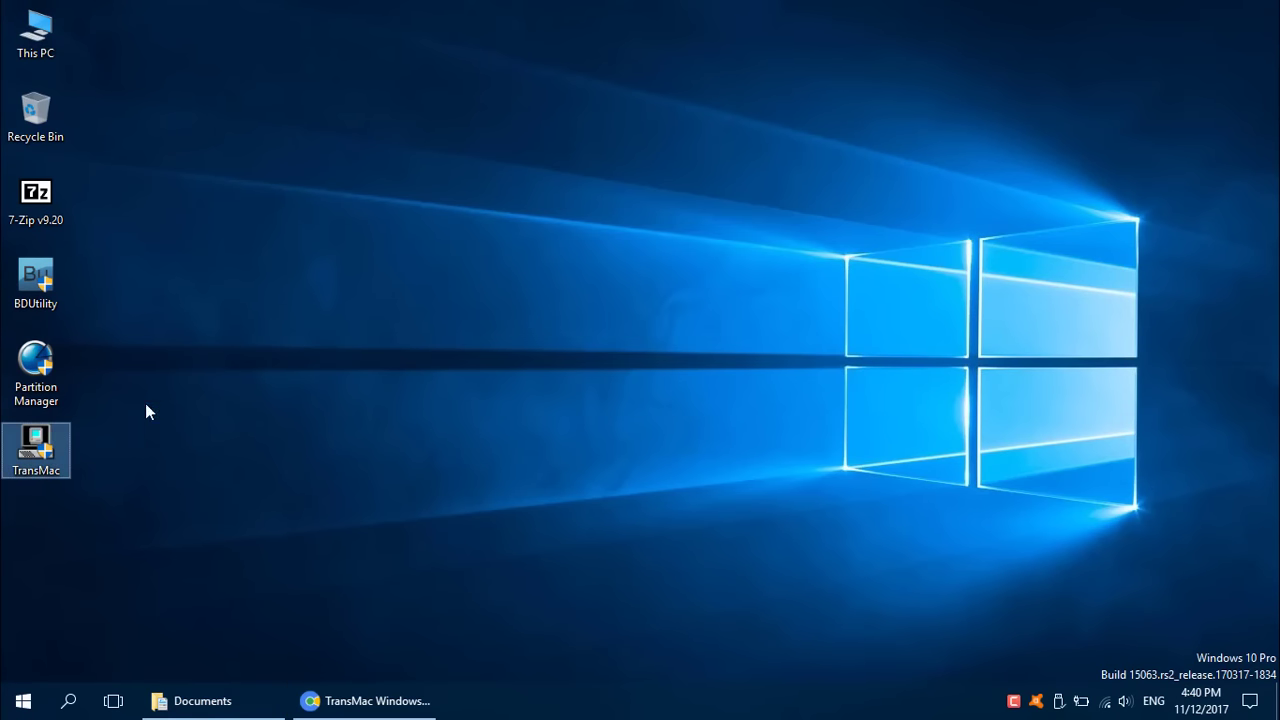
double_click(42, 456)
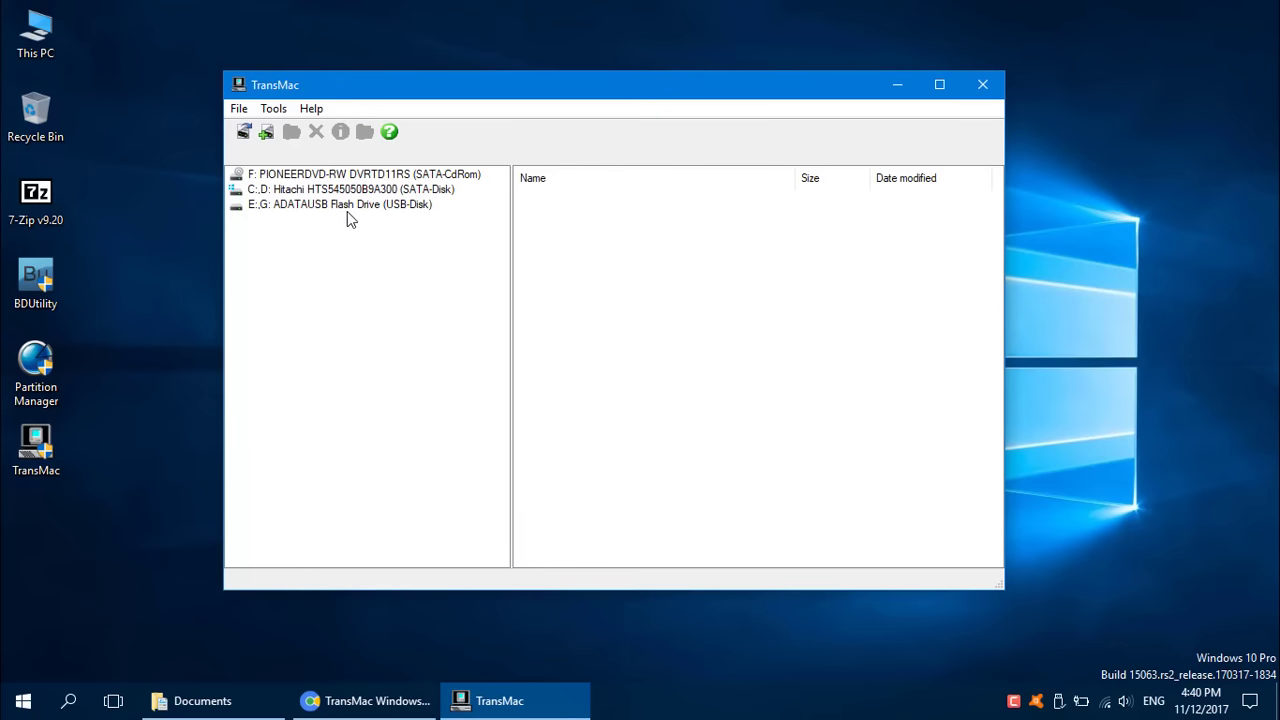
left_click(340, 208)
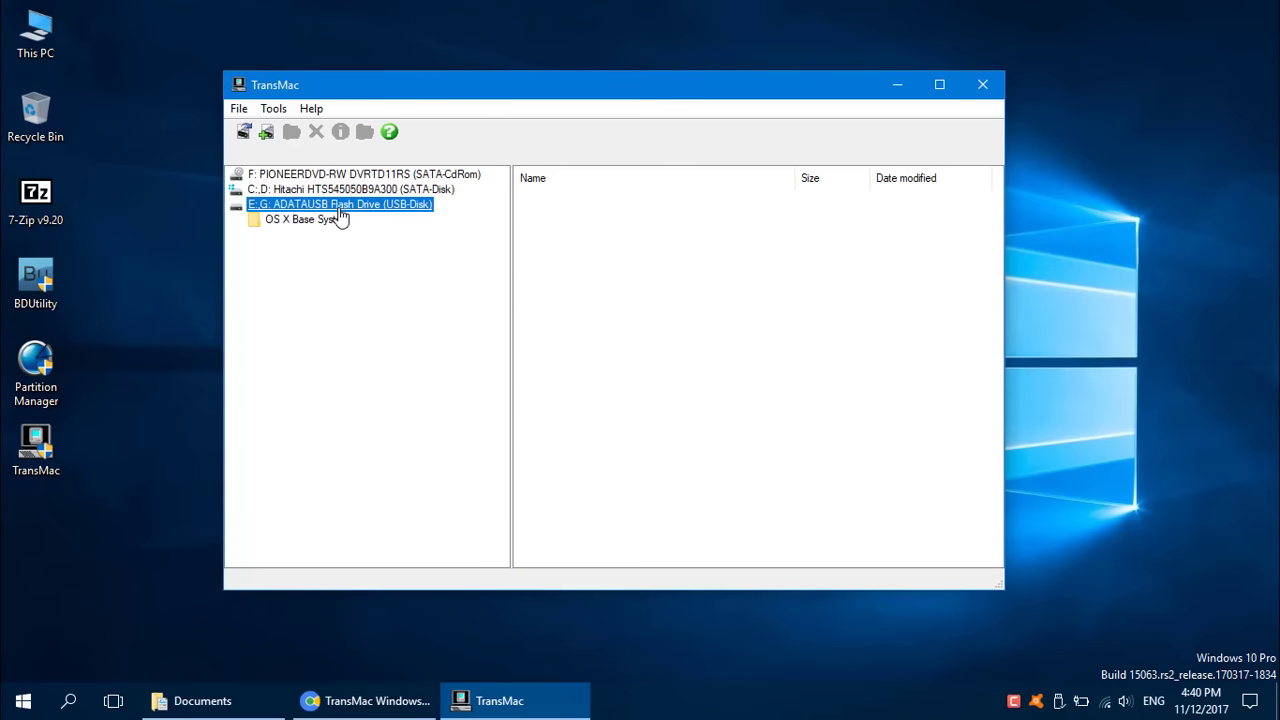
left_click(313, 219)
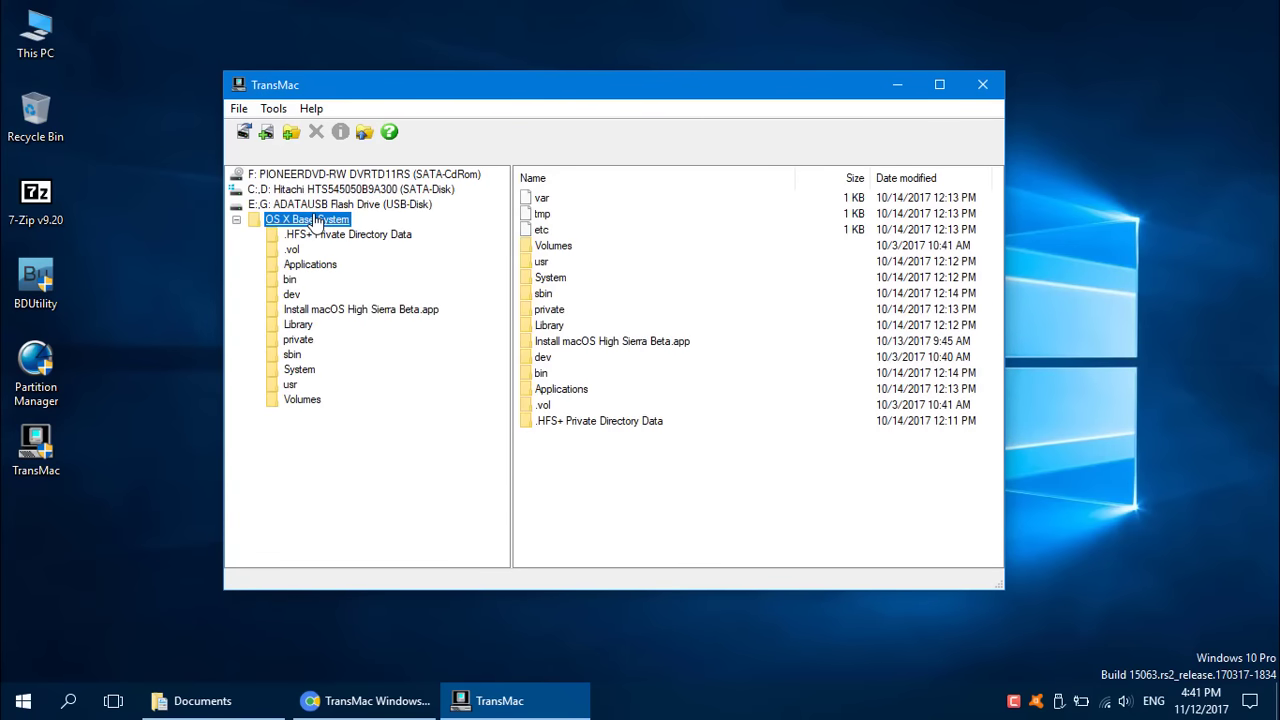
left_click(589, 181)
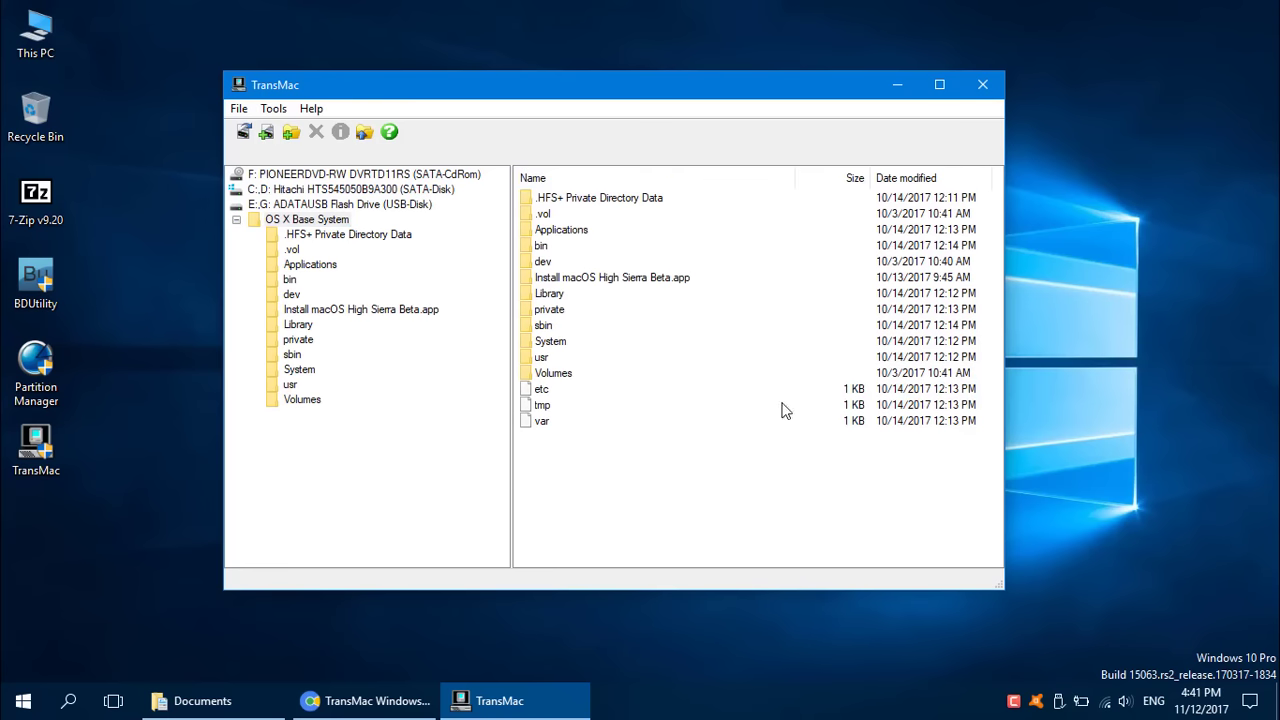
Step: Delete the Install macOS High Sierra Beta.app folder from the root of the OS X Base System volume
left_click(360, 314)
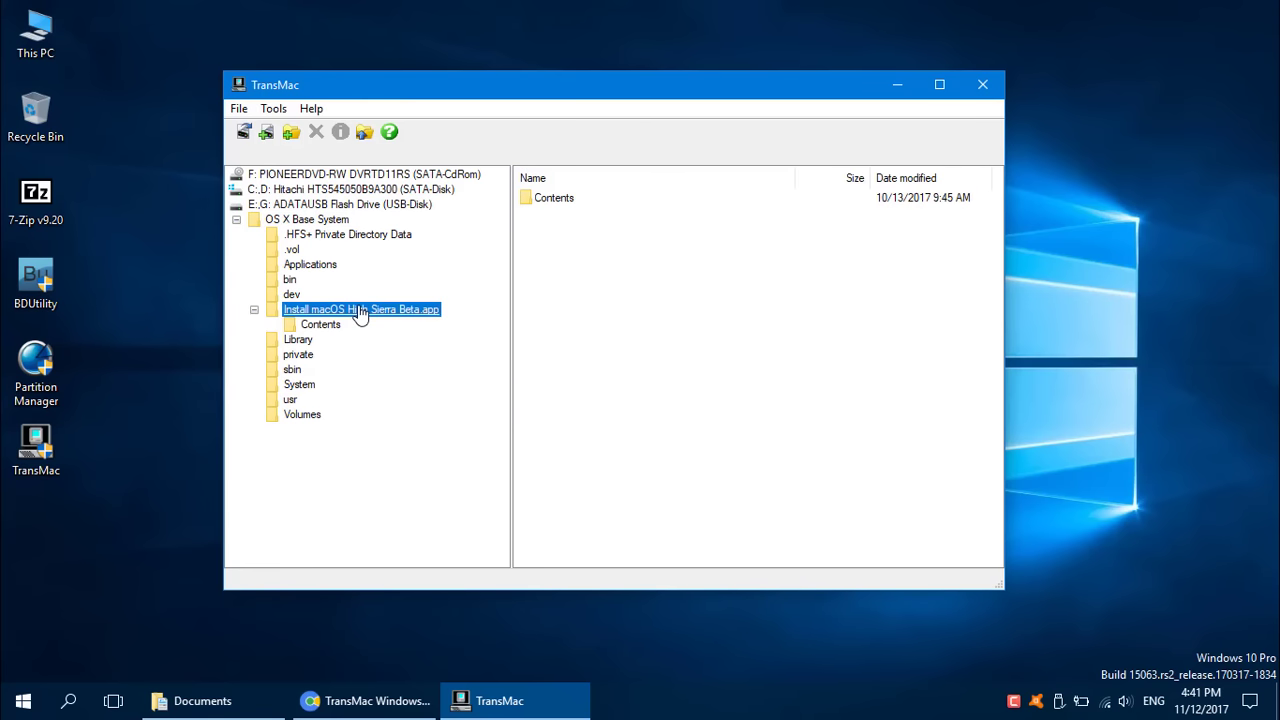
left_click(288, 222)
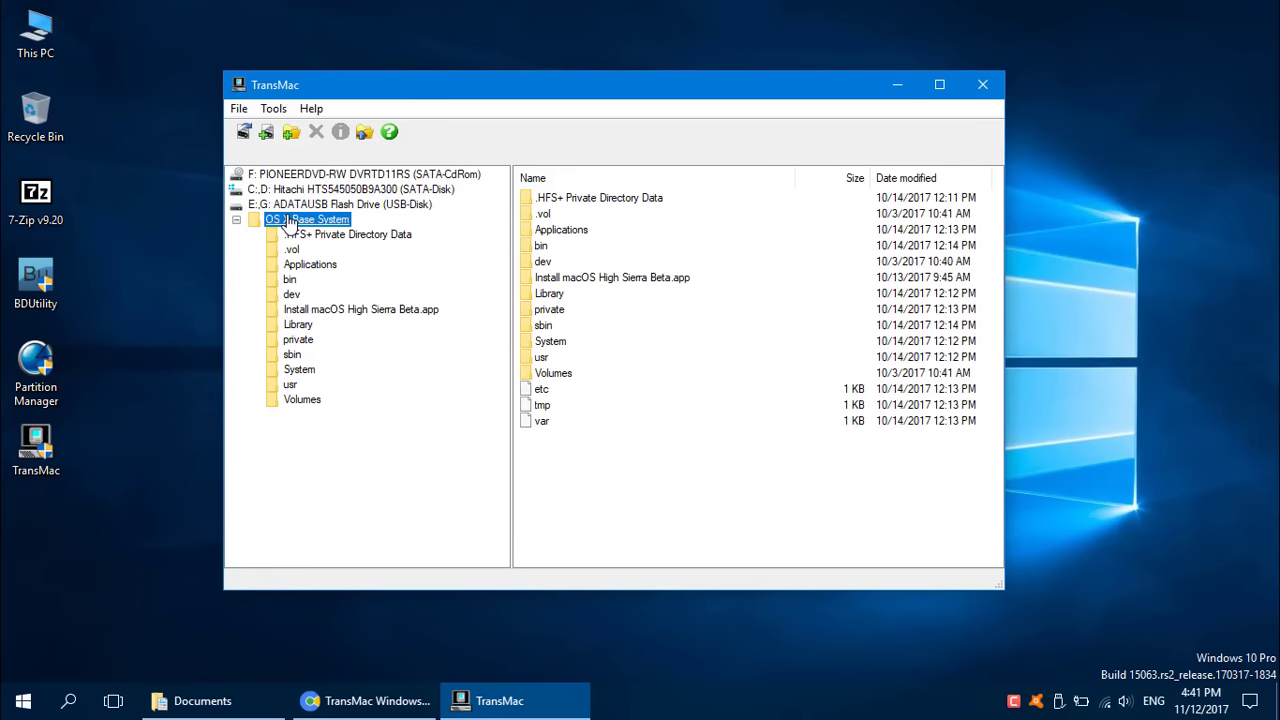
left_click(582, 280)
right_click(633, 279)
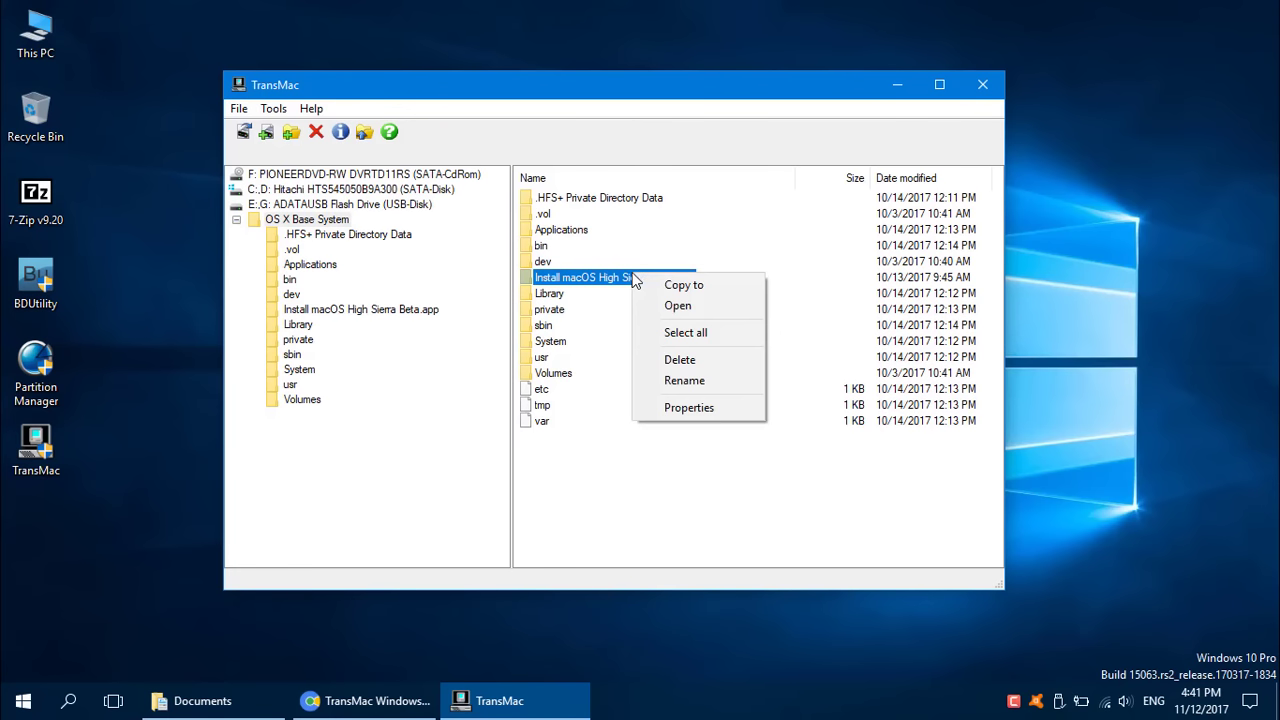
left_click(697, 358)
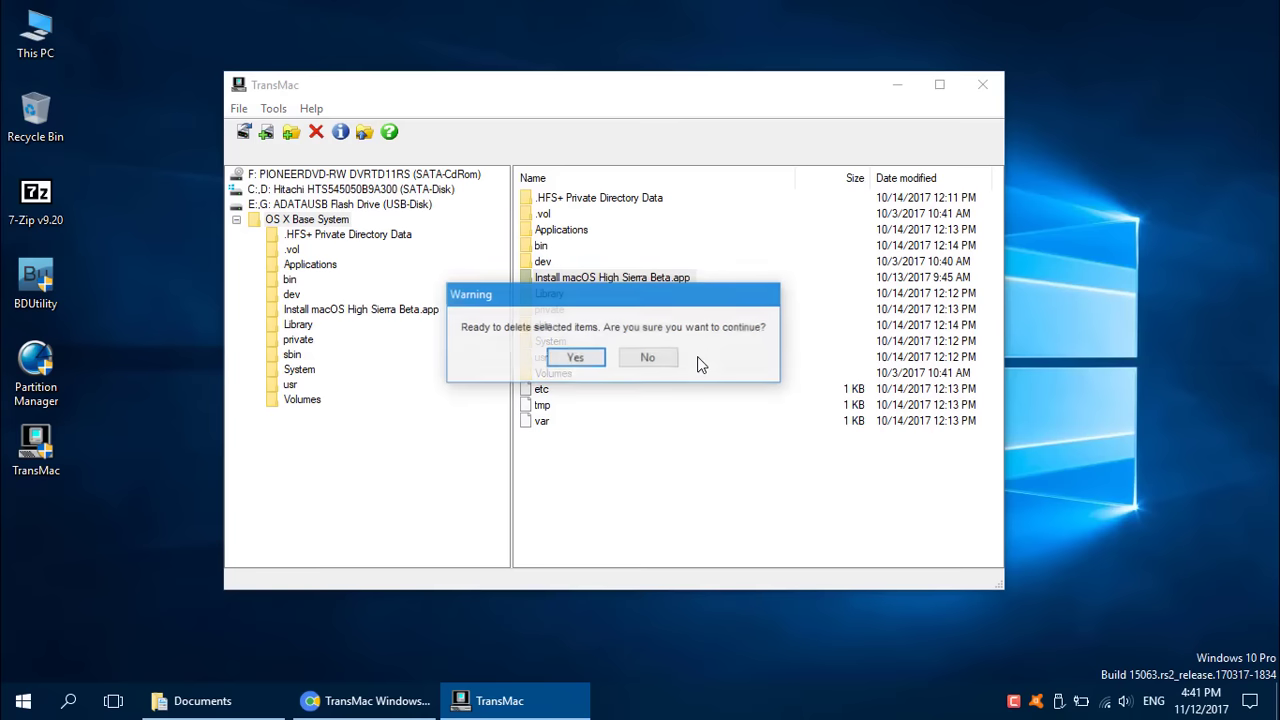
left_click(575, 359)
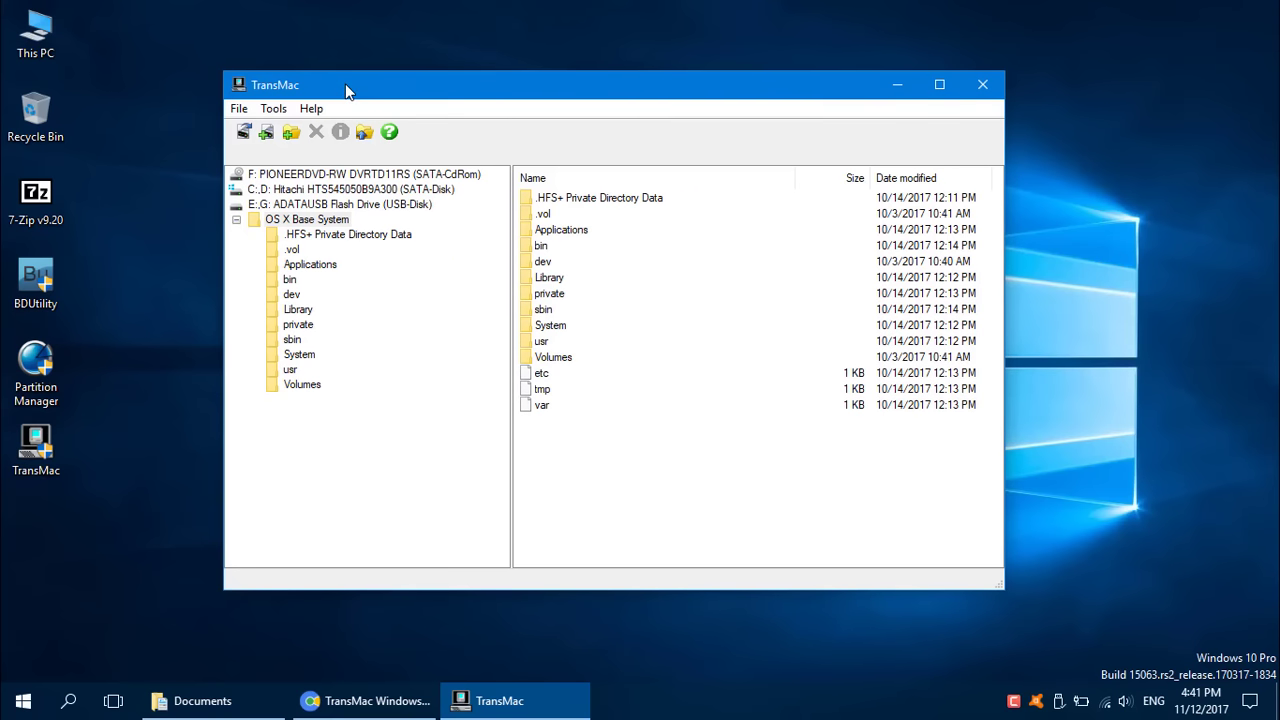
Step: Copy Install macOS High Sierra Beta.app from the Documents folder into the root of the OS X Base System volume, and minimize the Documents window
left_click_drag(347, 91, 3, 160)
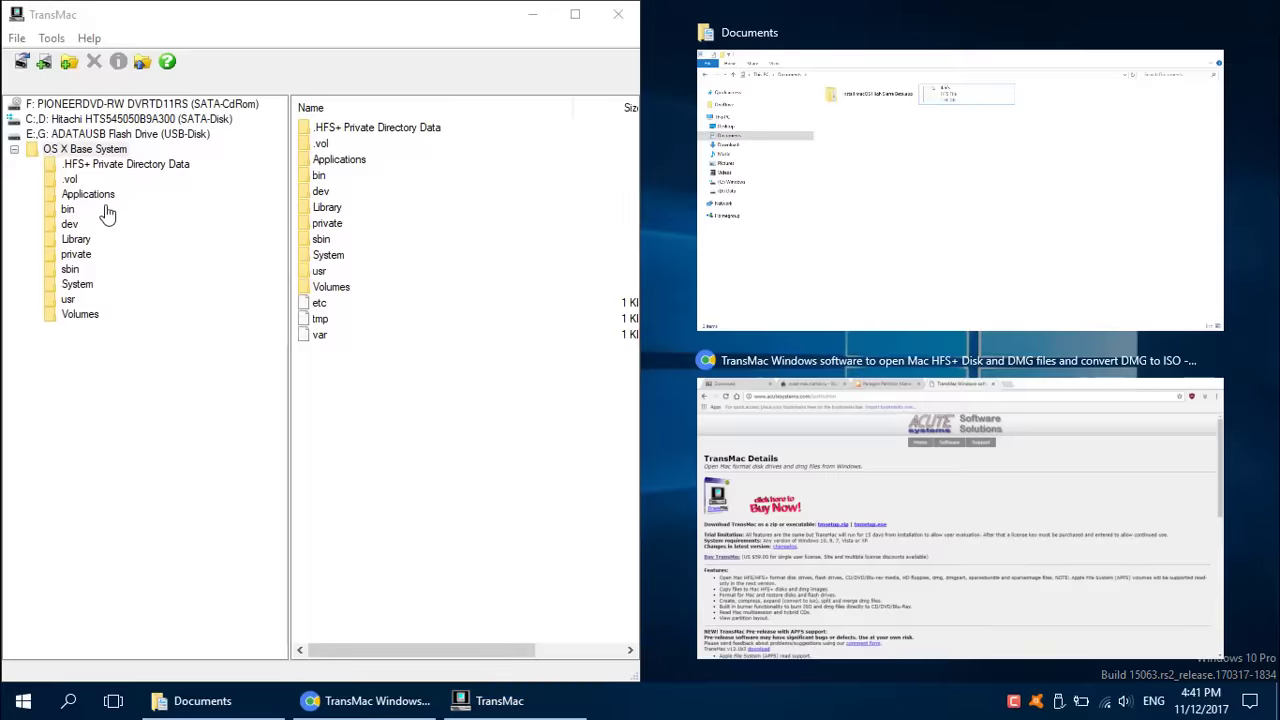
left_click(858, 143)
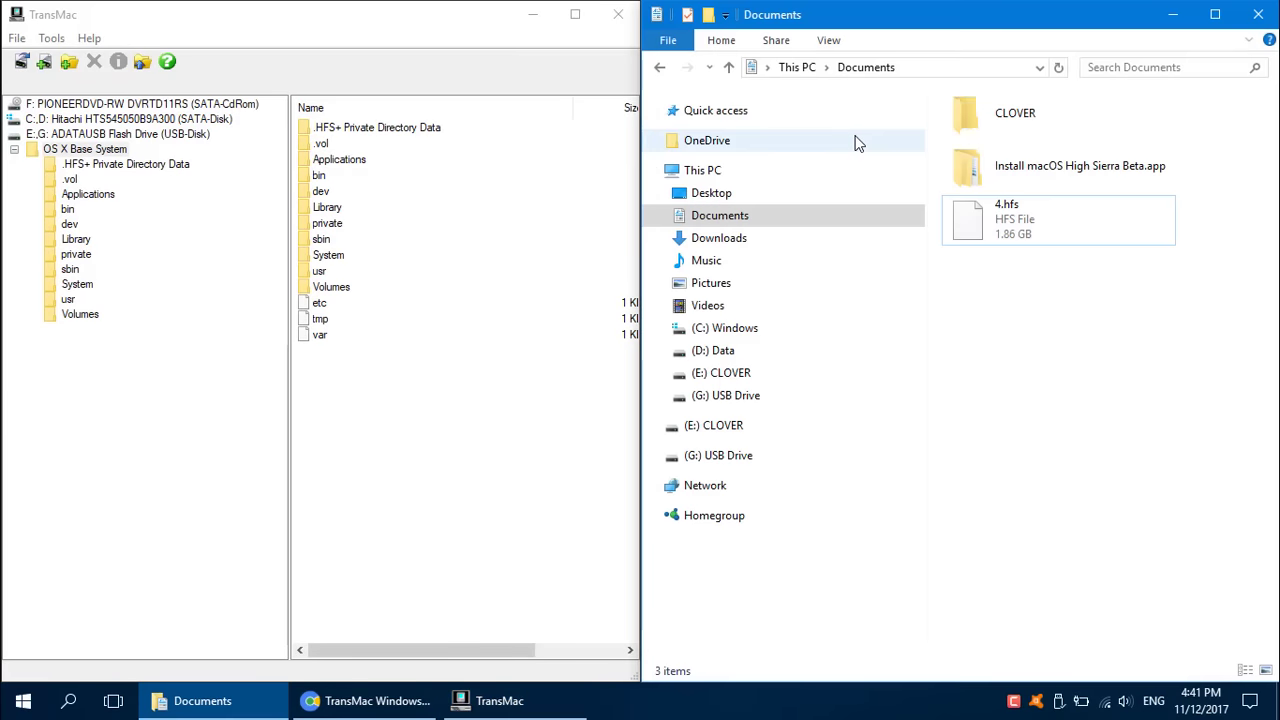
left_click(1035, 166)
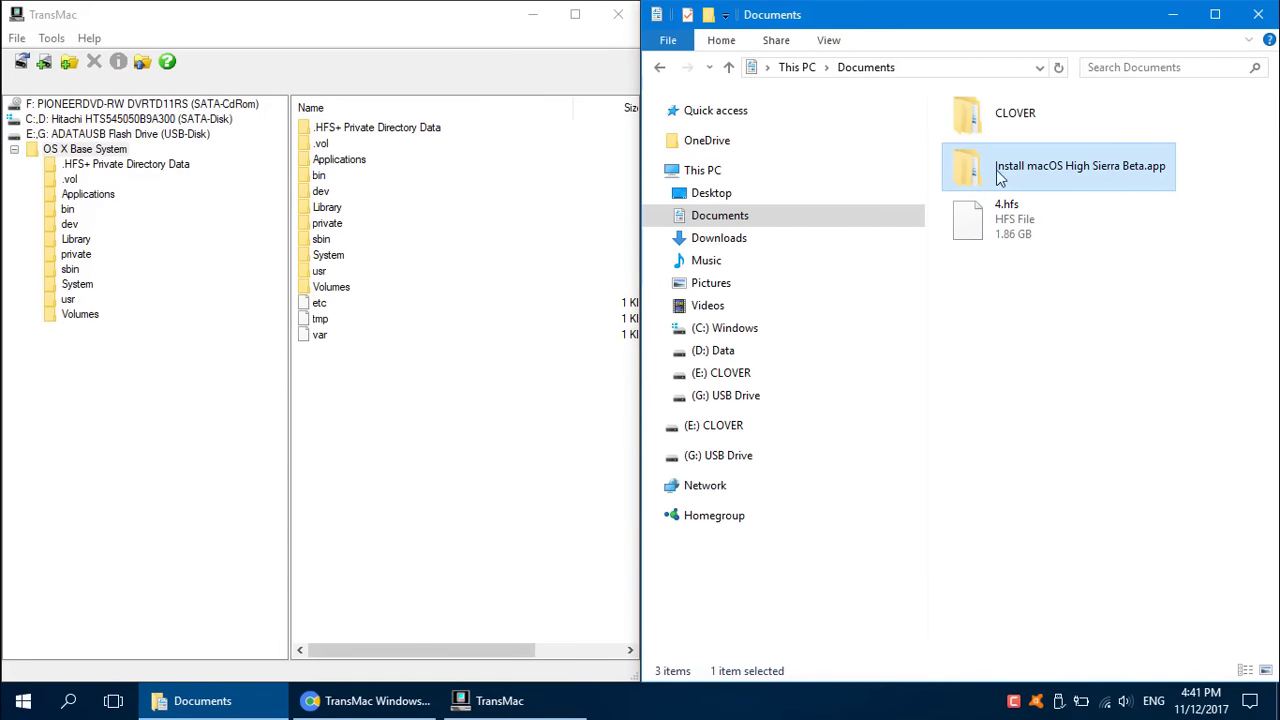
left_click_drag(1000, 177, 541, 452)
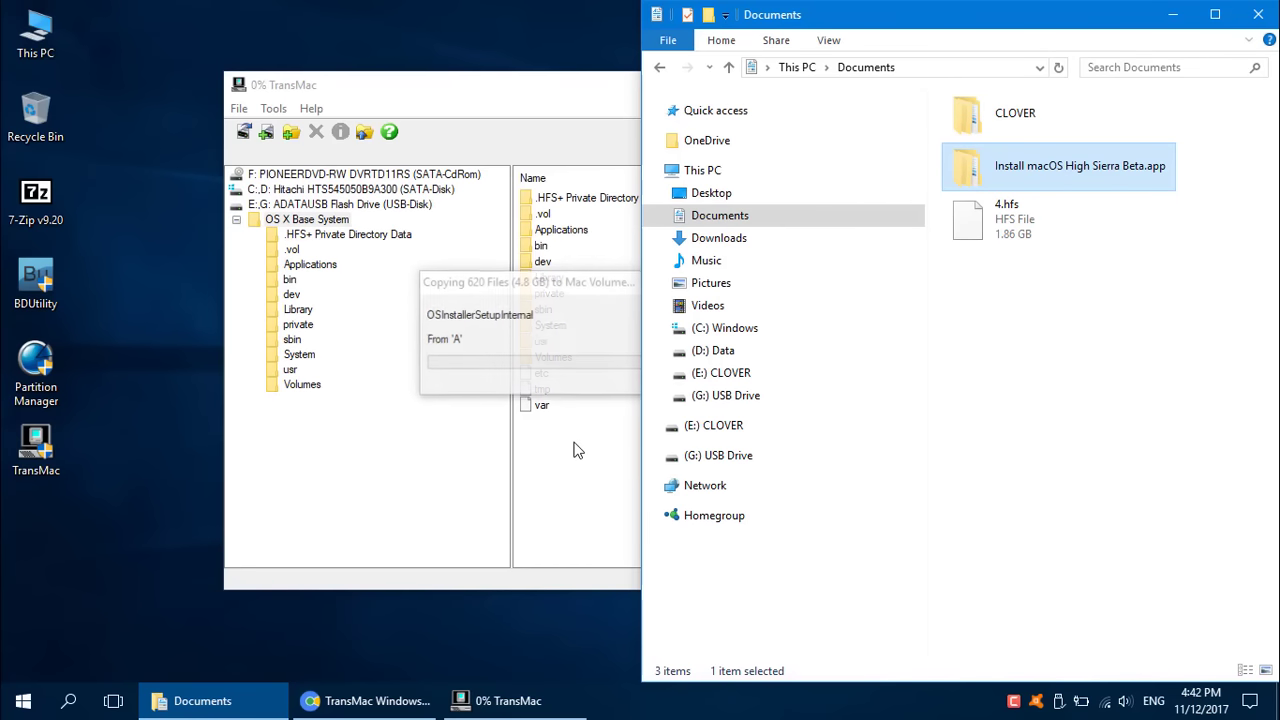
left_click(562, 287)
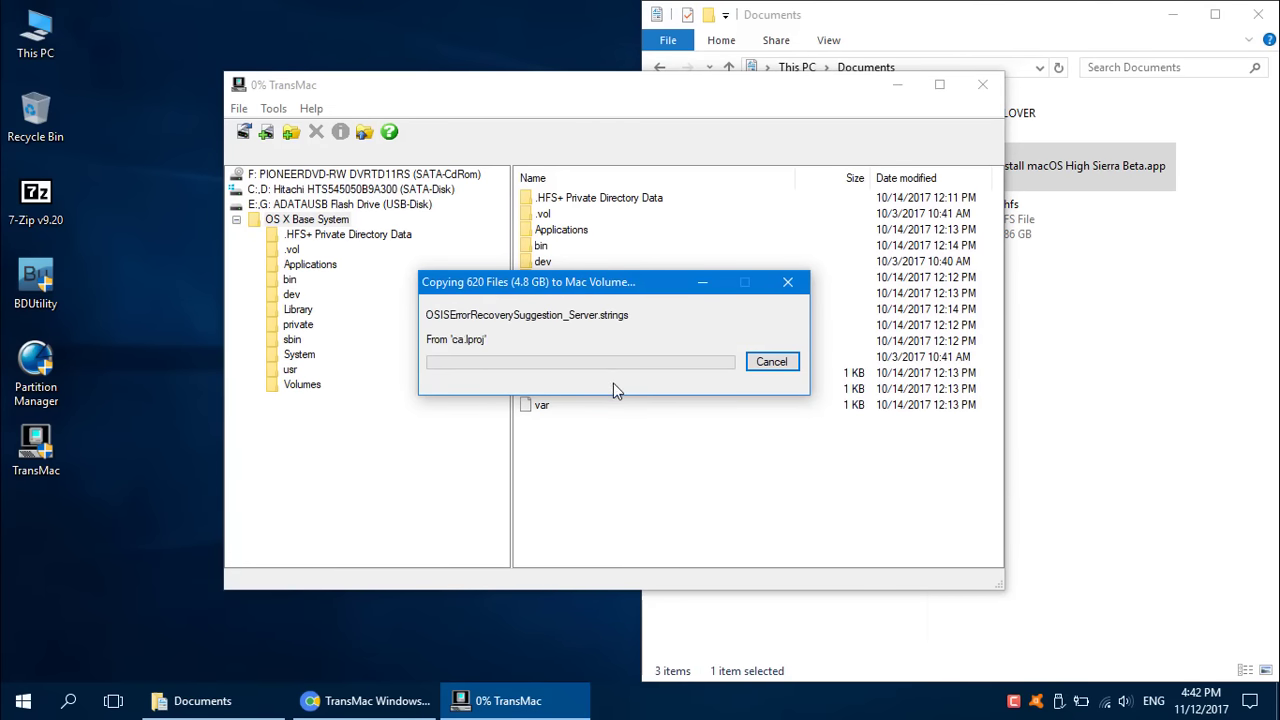
left_click(1176, 16)
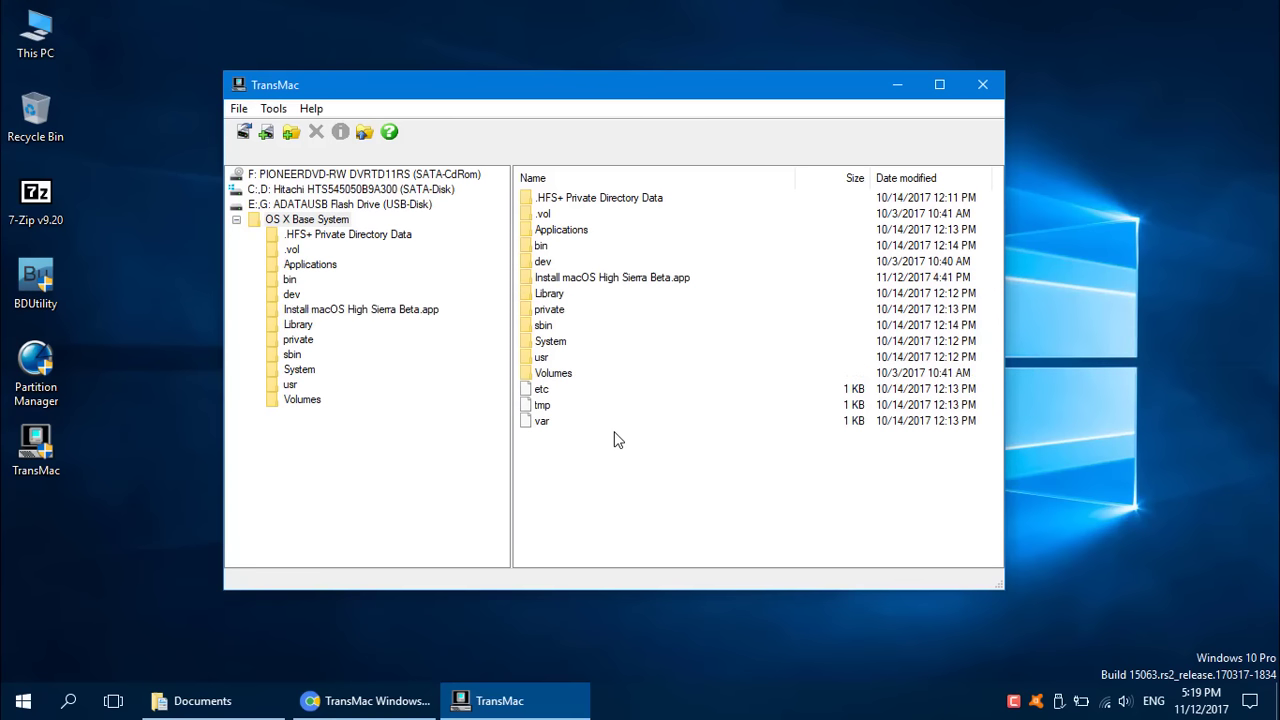
Step: Examine the copied Install macOS High Sierra Beta.app down to its SharedSupport files, including InstallESD.dmg, and exit TransMac
left_click(627, 279)
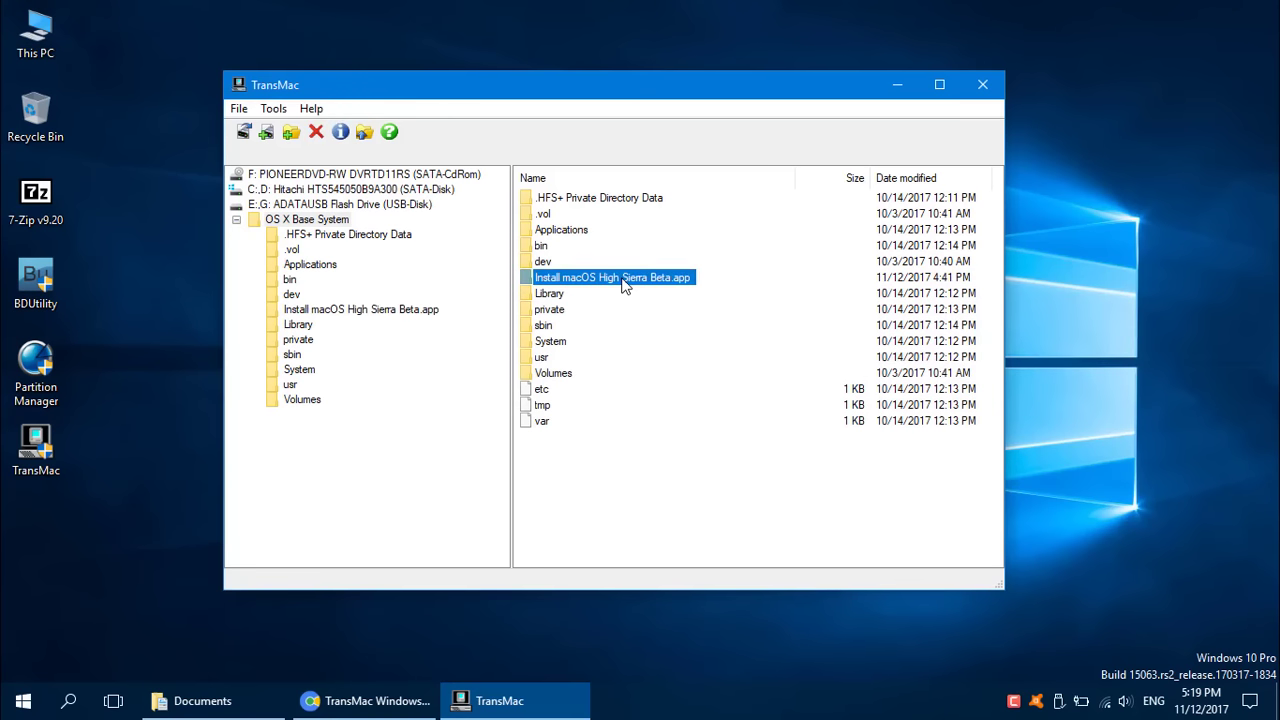
left_click(360, 318)
left_click(324, 330)
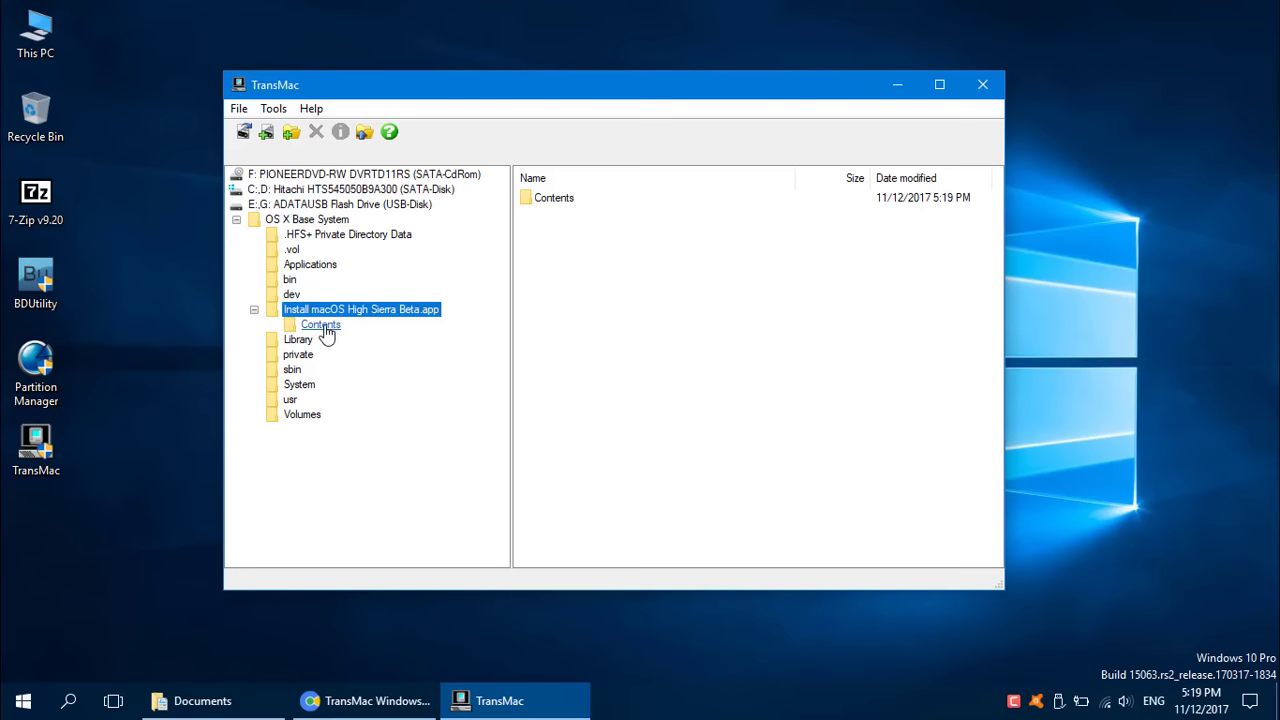
left_click(358, 416)
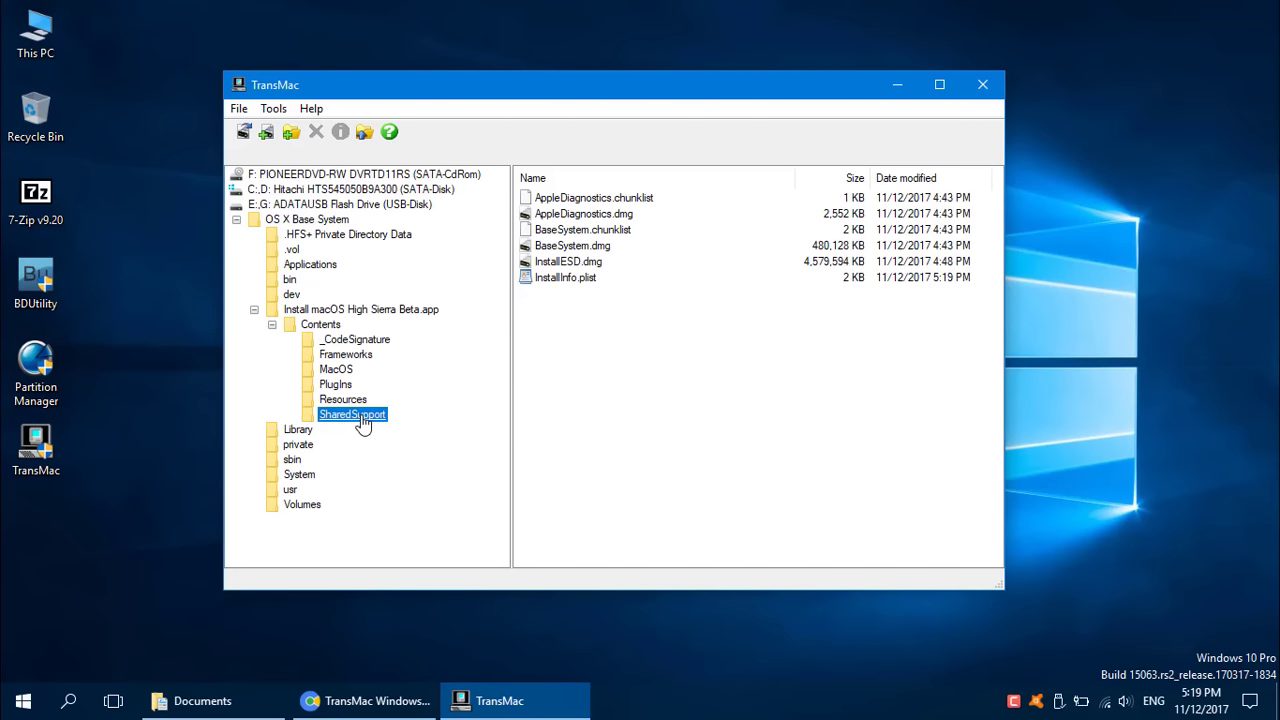
left_click_drag(721, 331, 537, 162)
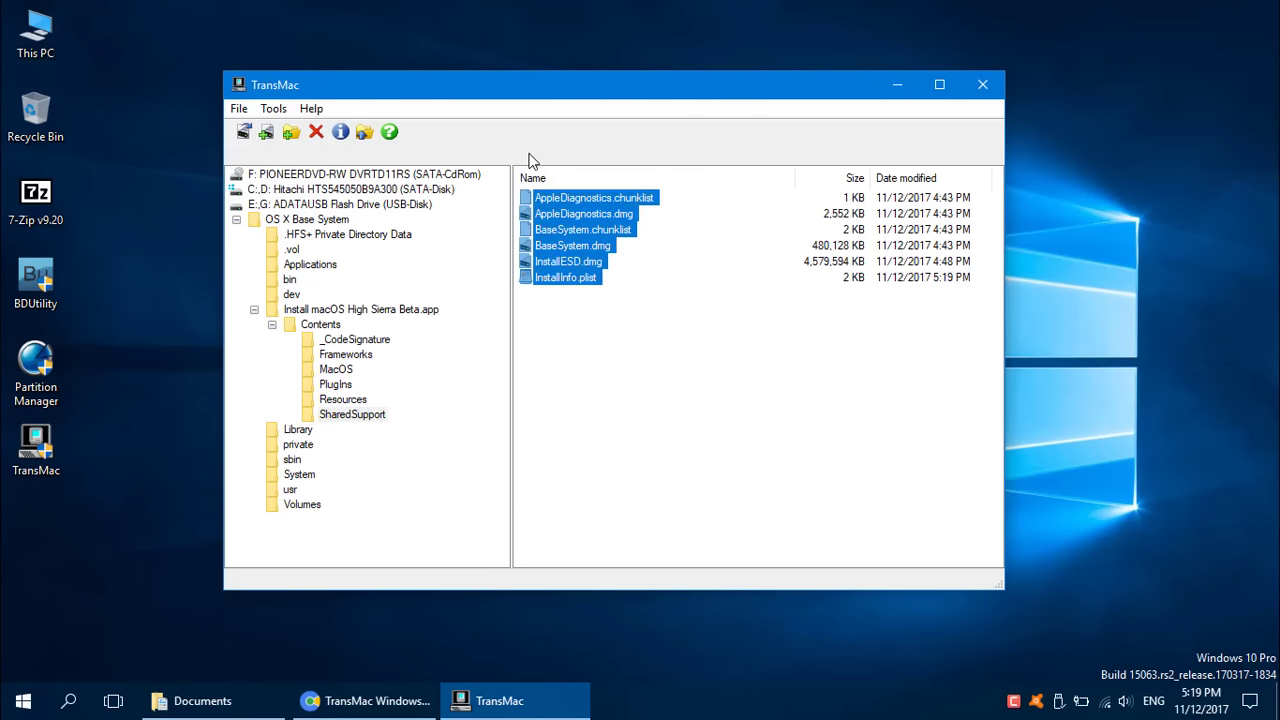
left_click(687, 328)
left_click(578, 263)
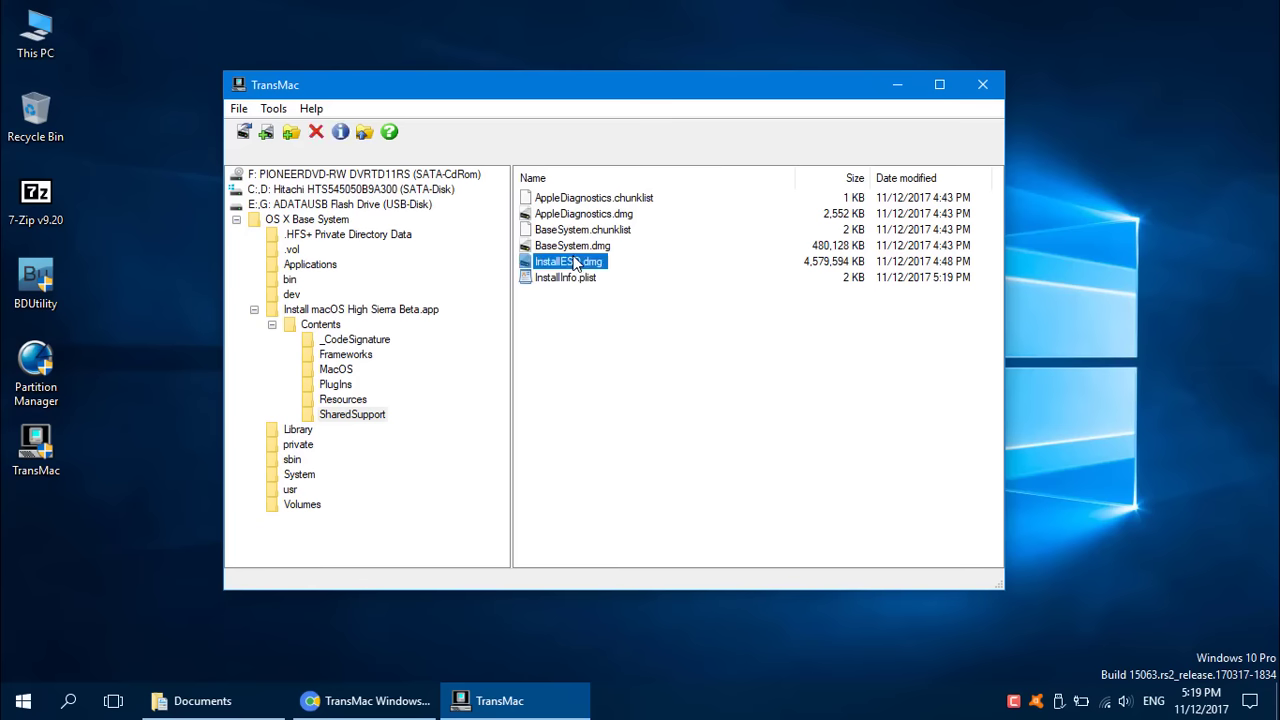
left_click(284, 219)
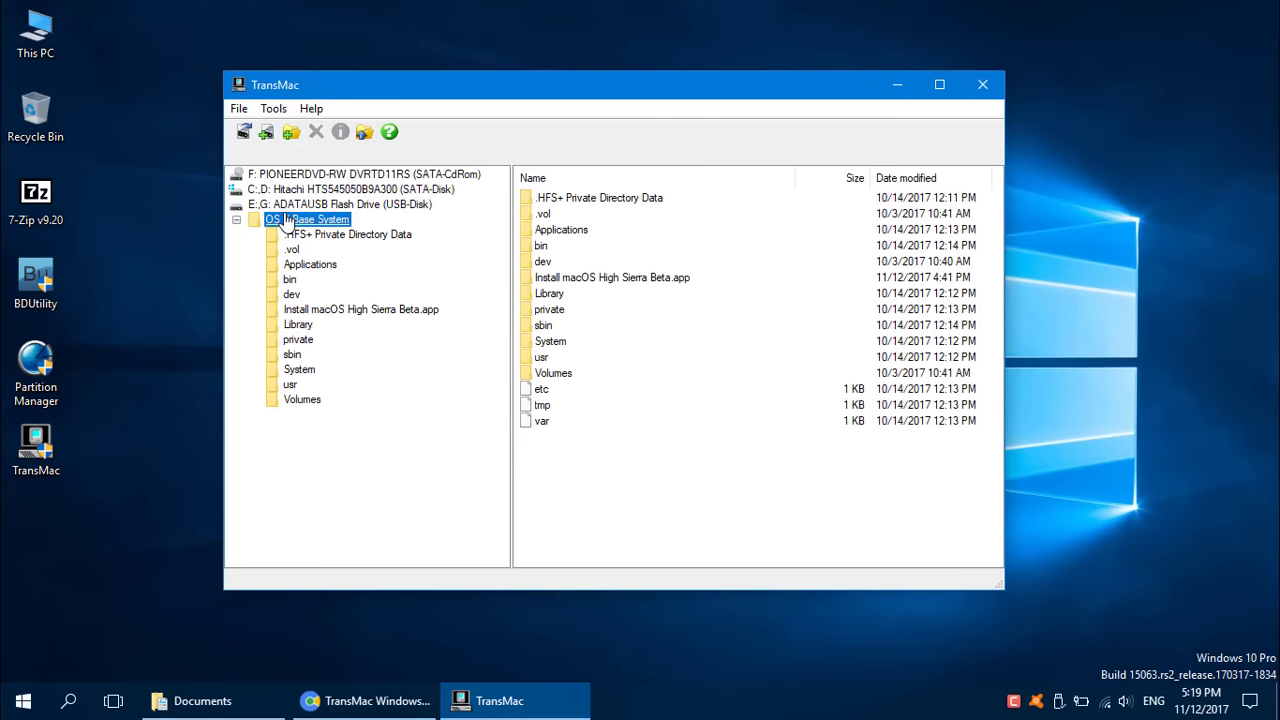
left_click(239, 109)
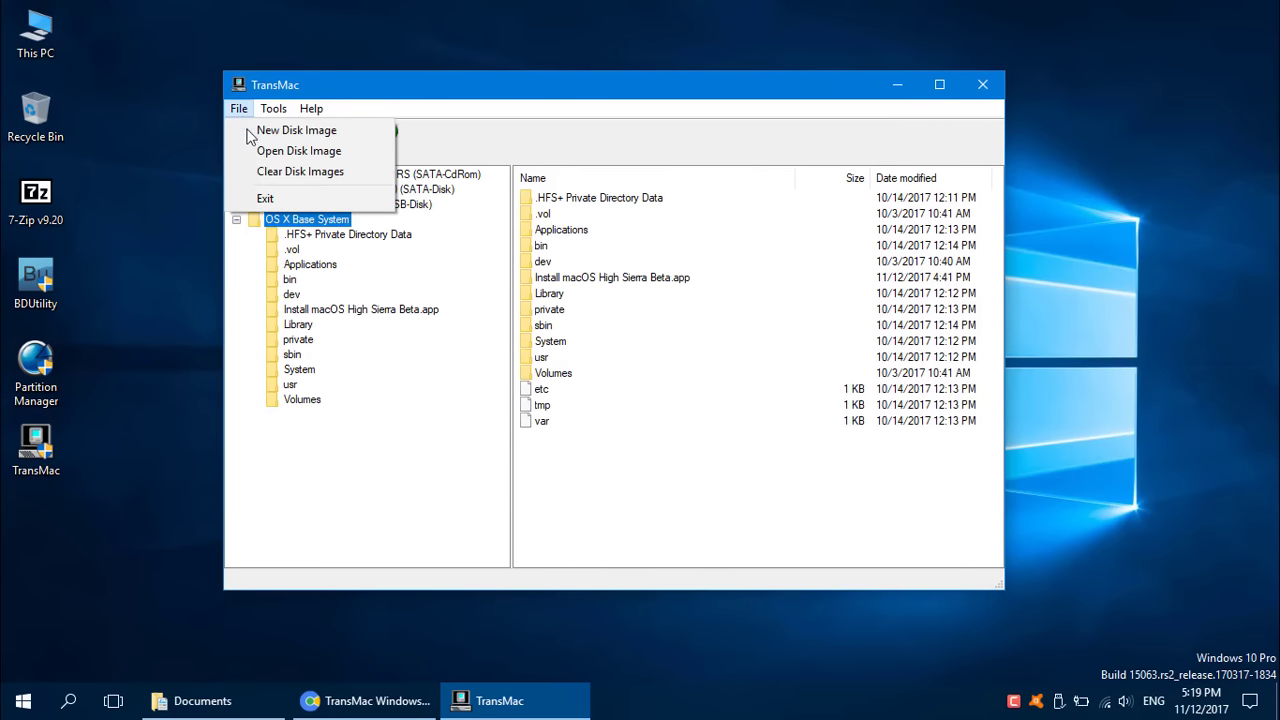
left_click(352, 204)
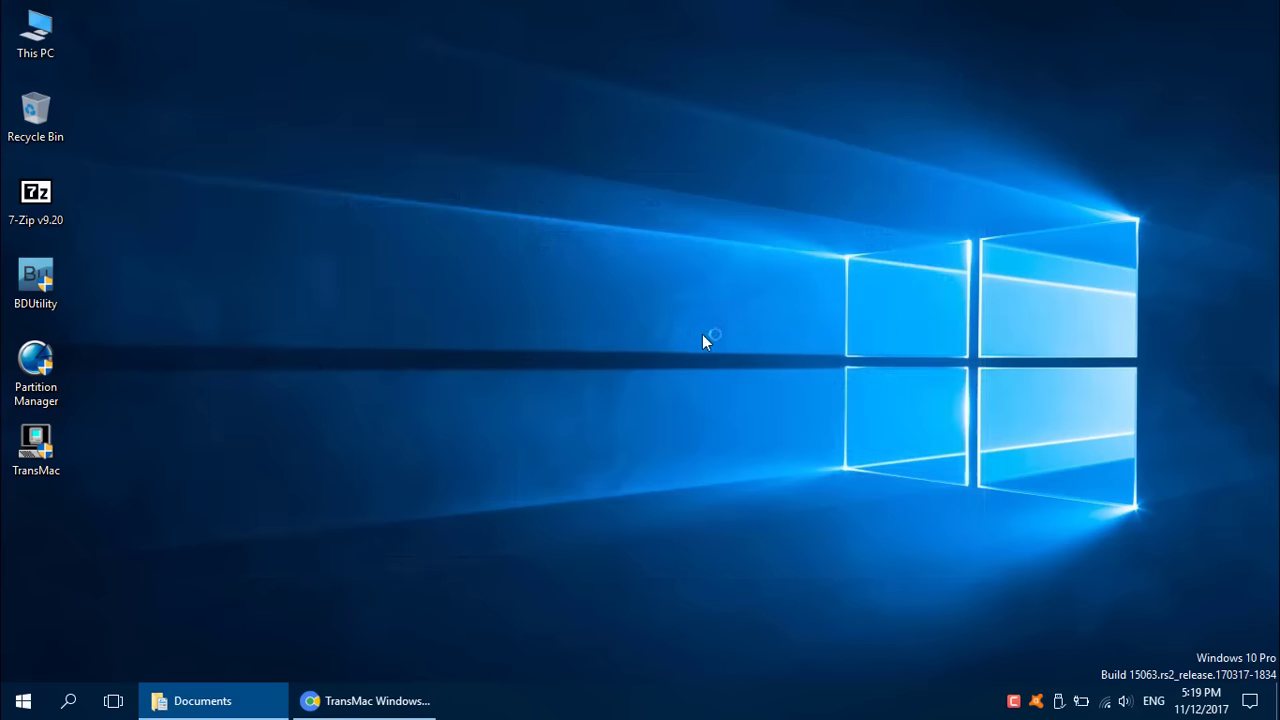
Step: Copy ApplePS2SmartTouchPad.kext and FakeSMC.kext from the CLOVER\kexts folder in Documents to the clipboard
left_click(197, 706)
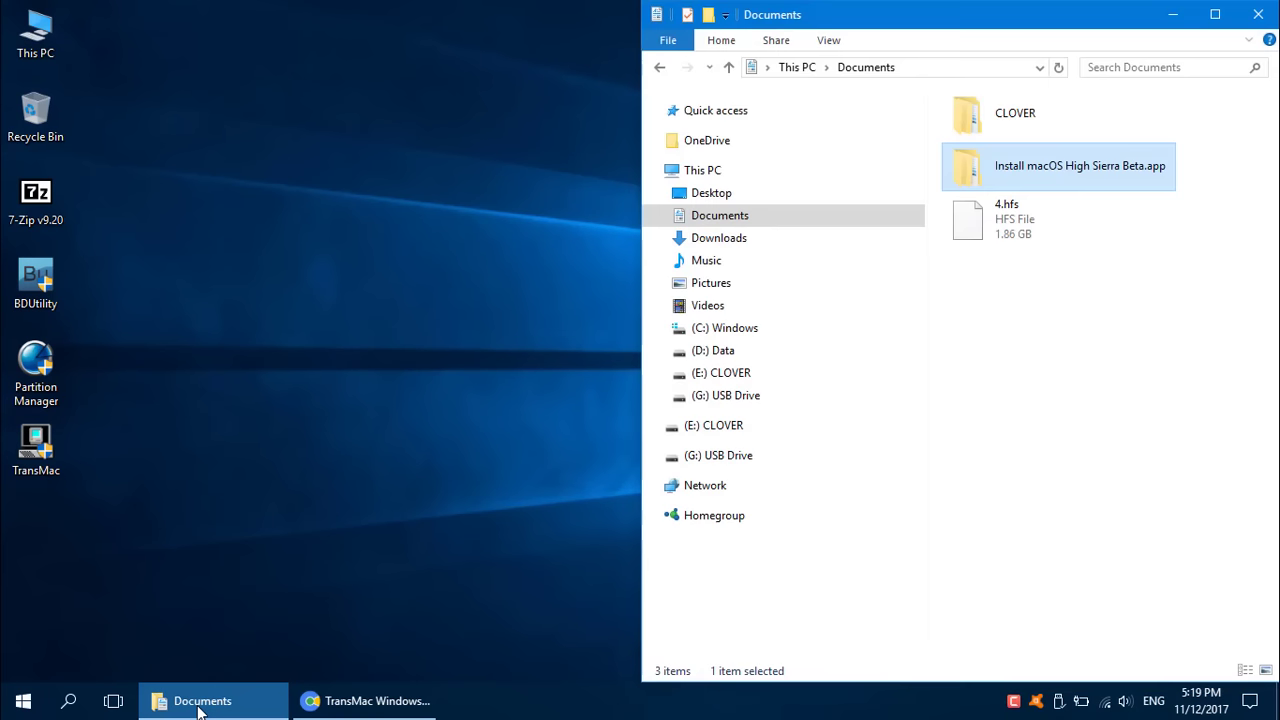
left_click(1211, 20)
left_click(352, 112)
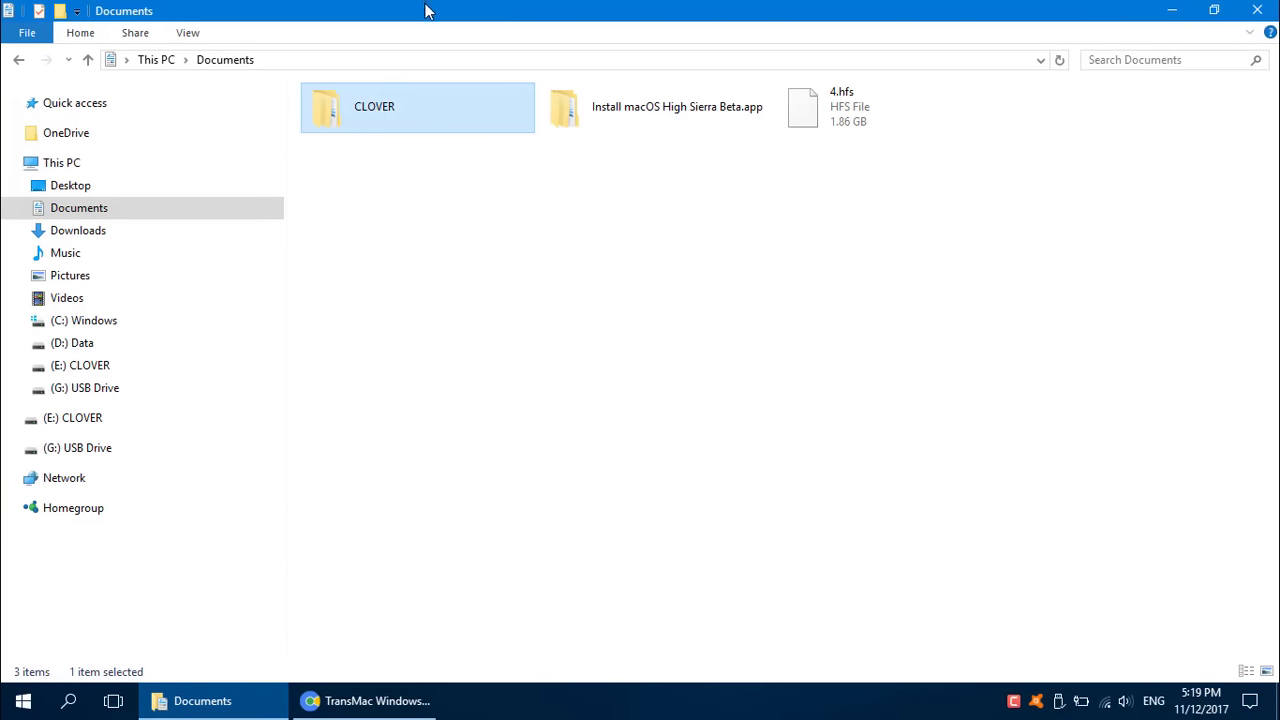
double_click(370, 122)
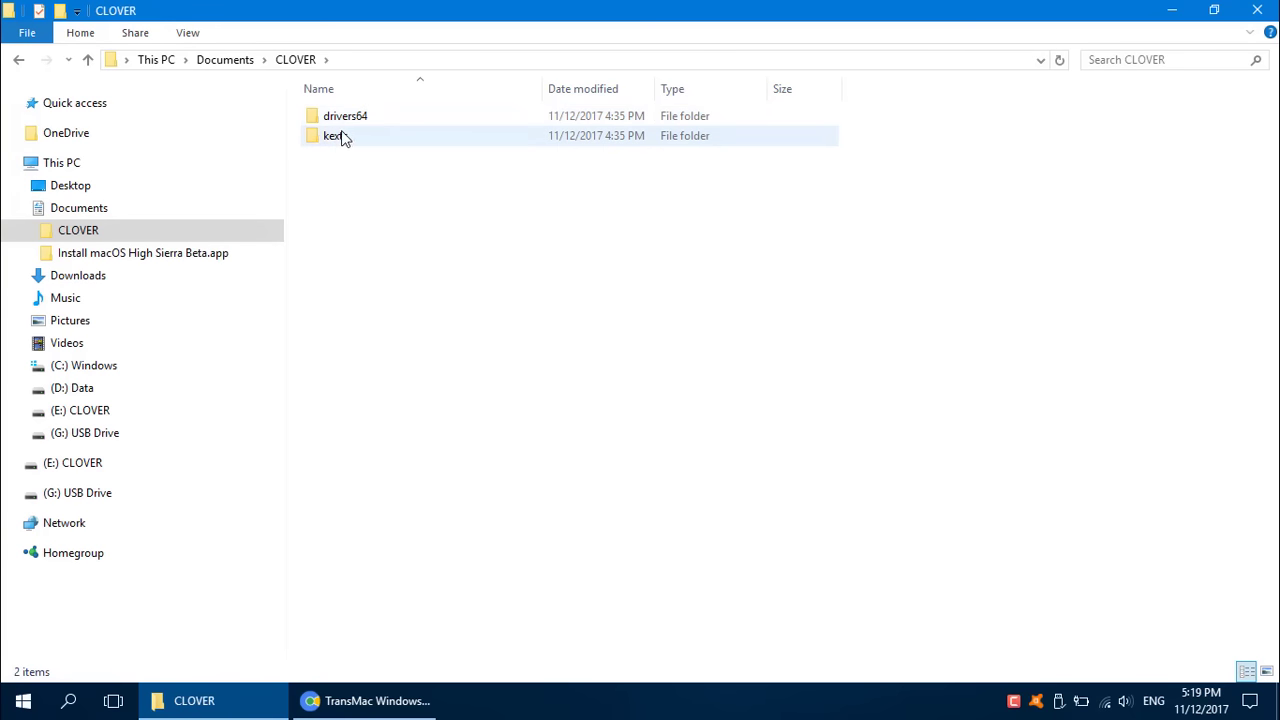
double_click(341, 137)
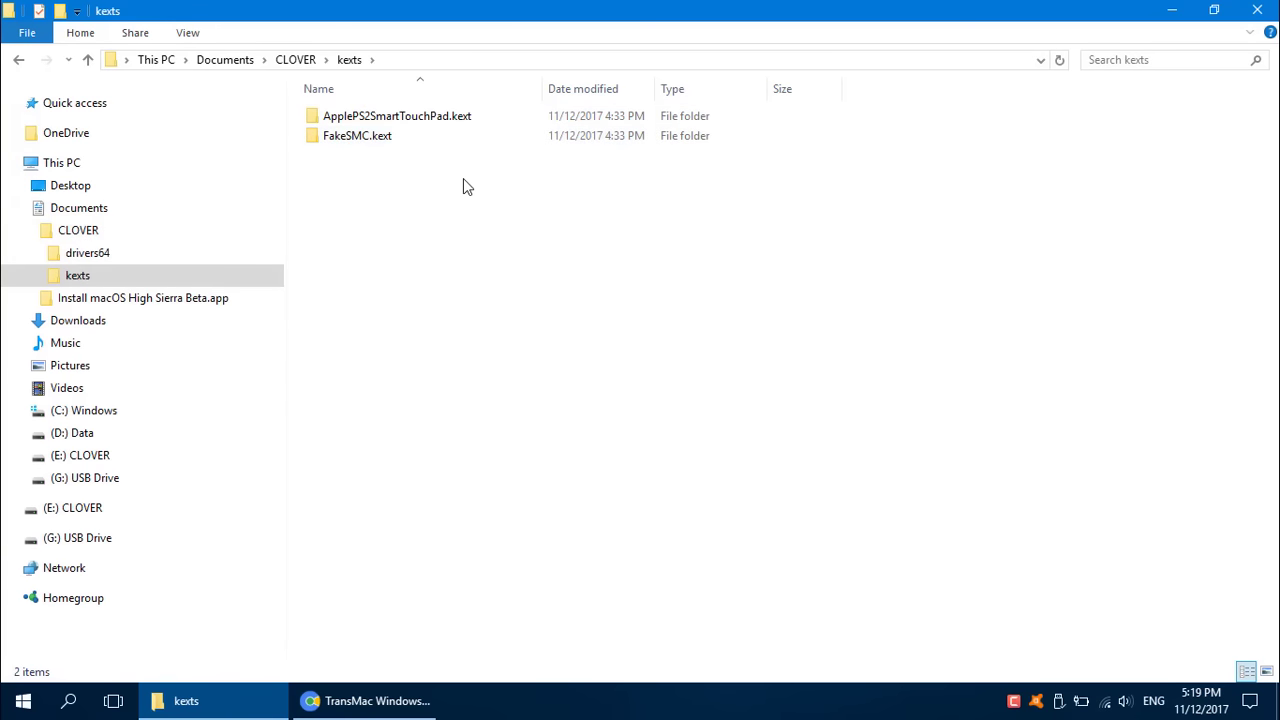
left_click_drag(620, 214, 366, 121)
right_click(366, 121)
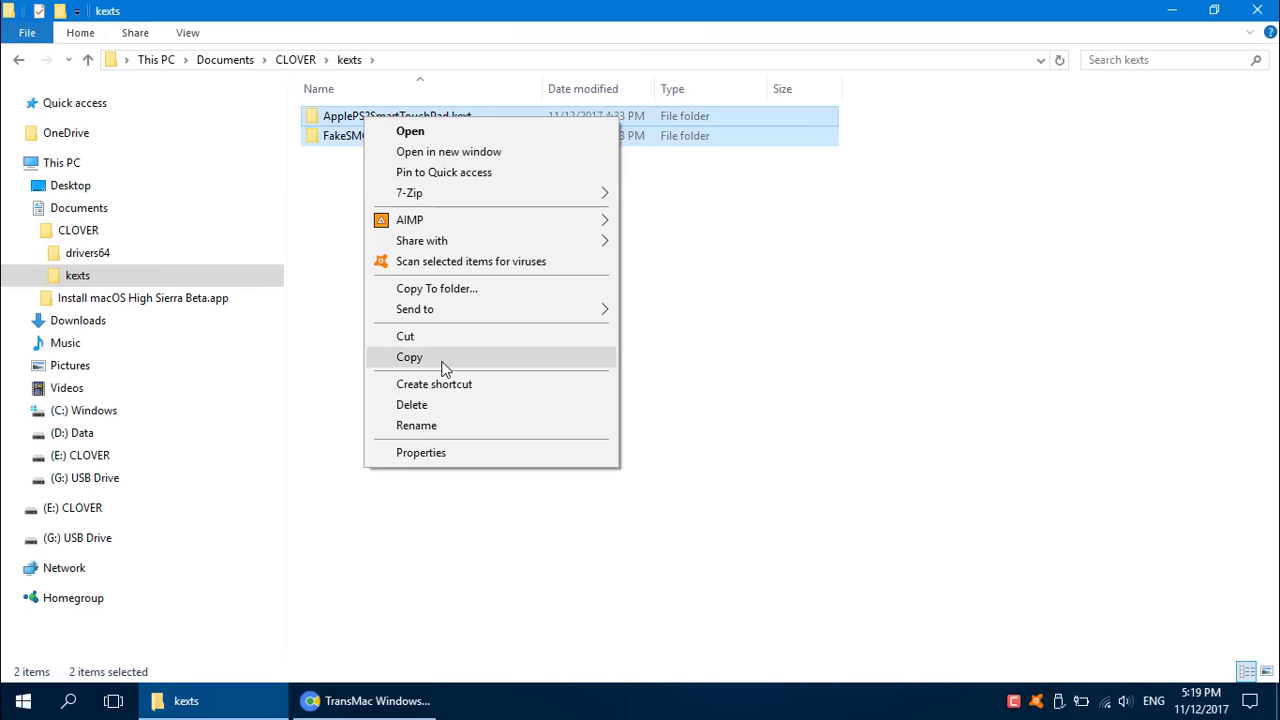
left_click(501, 364)
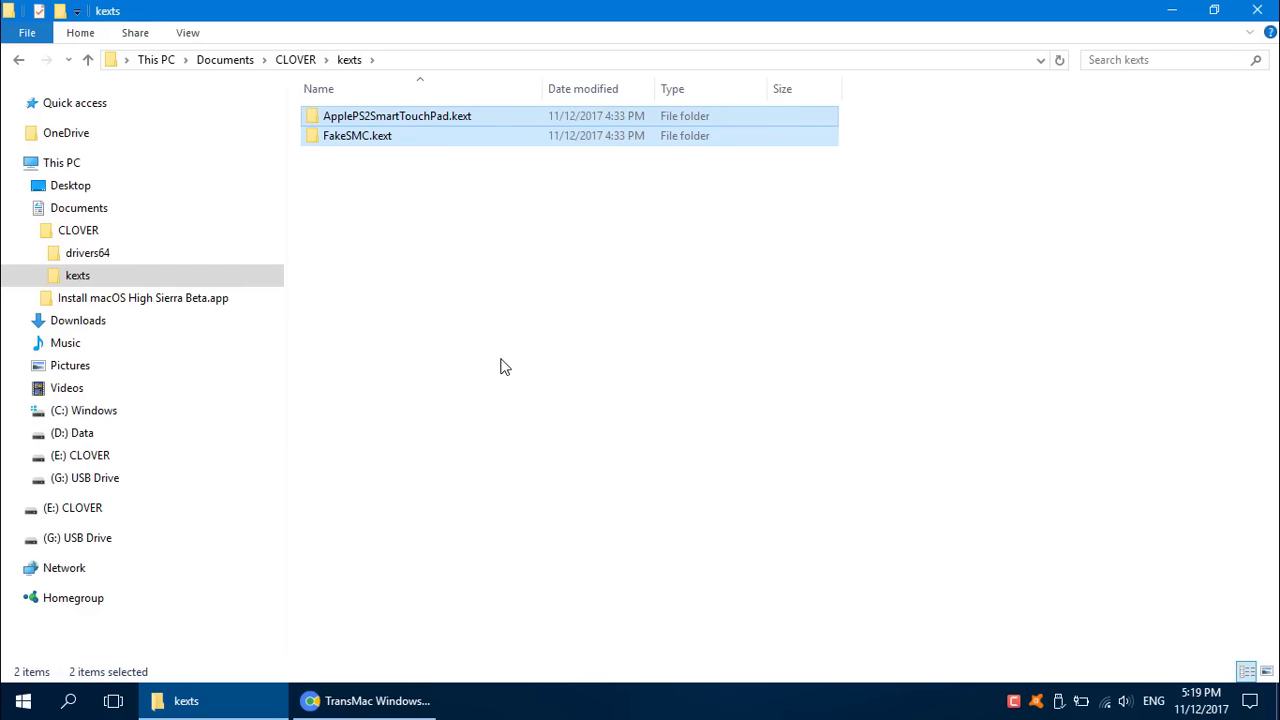
Step: Paste the copied kexts into EFI\CLOVER\kexts\Other on the CLOVER (E:) drive, replacing the files that have the same names
left_click(88, 516)
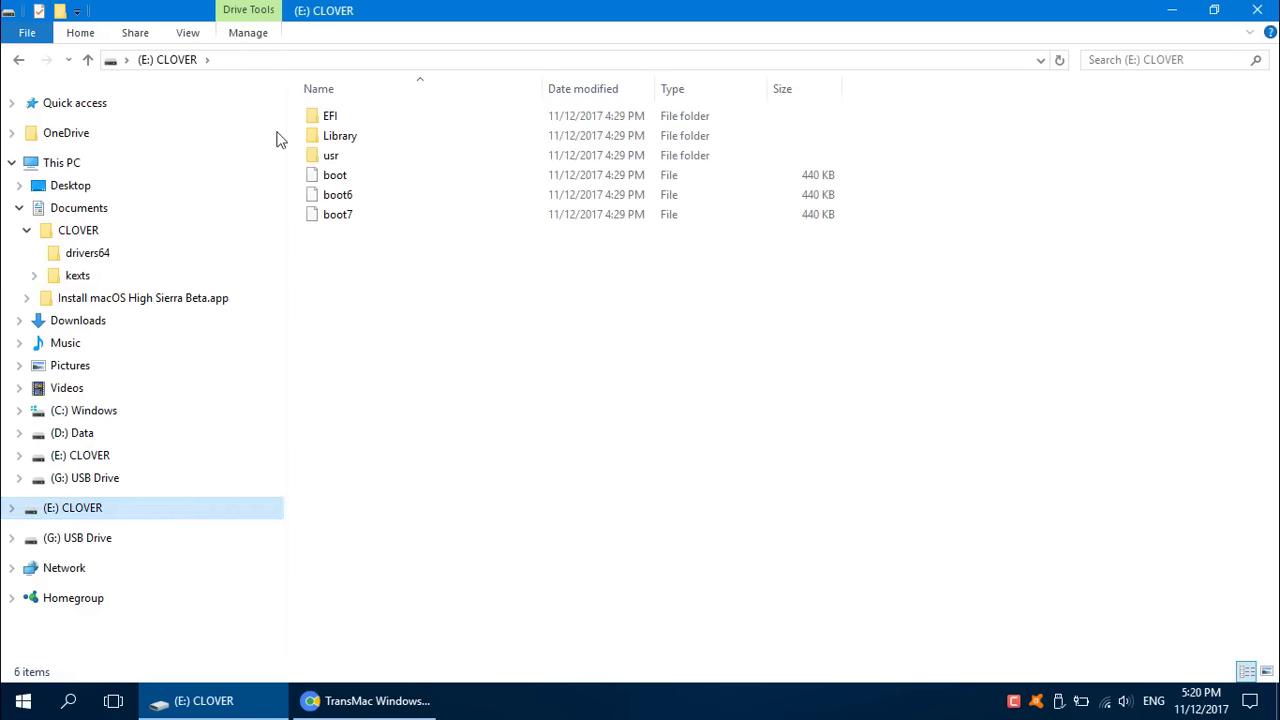
double_click(367, 120)
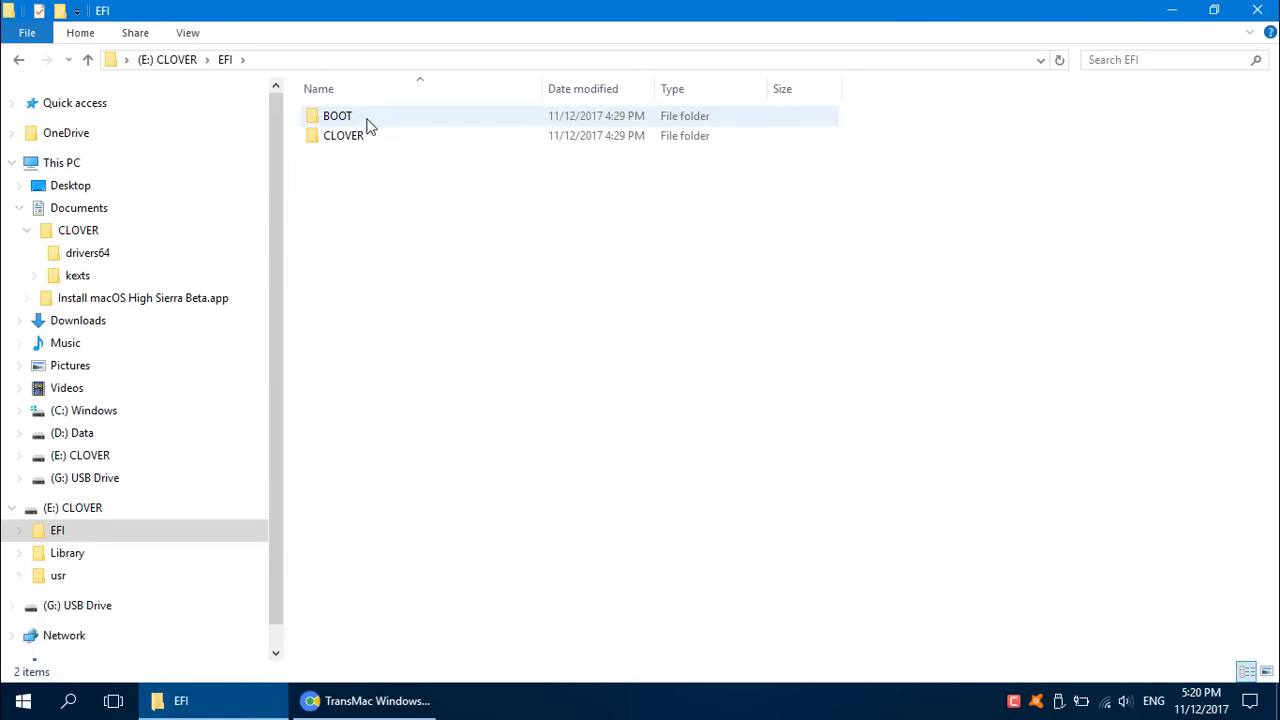
double_click(346, 136)
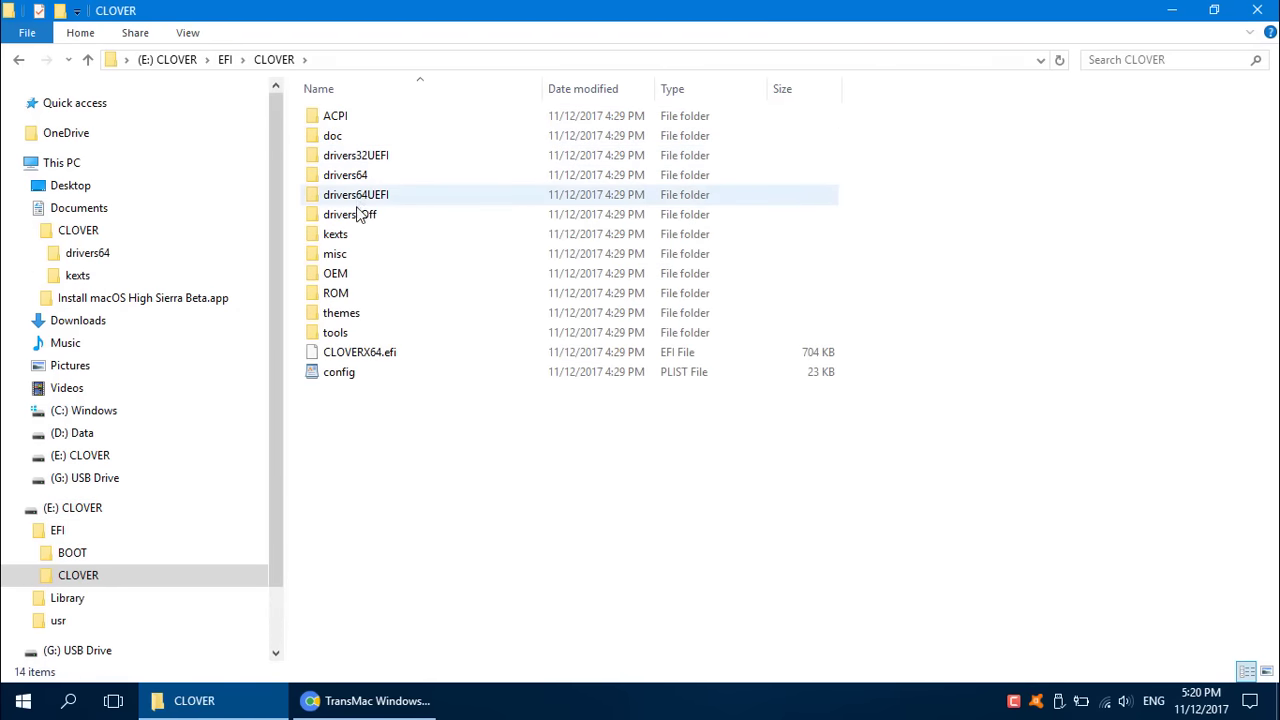
left_click(350, 238)
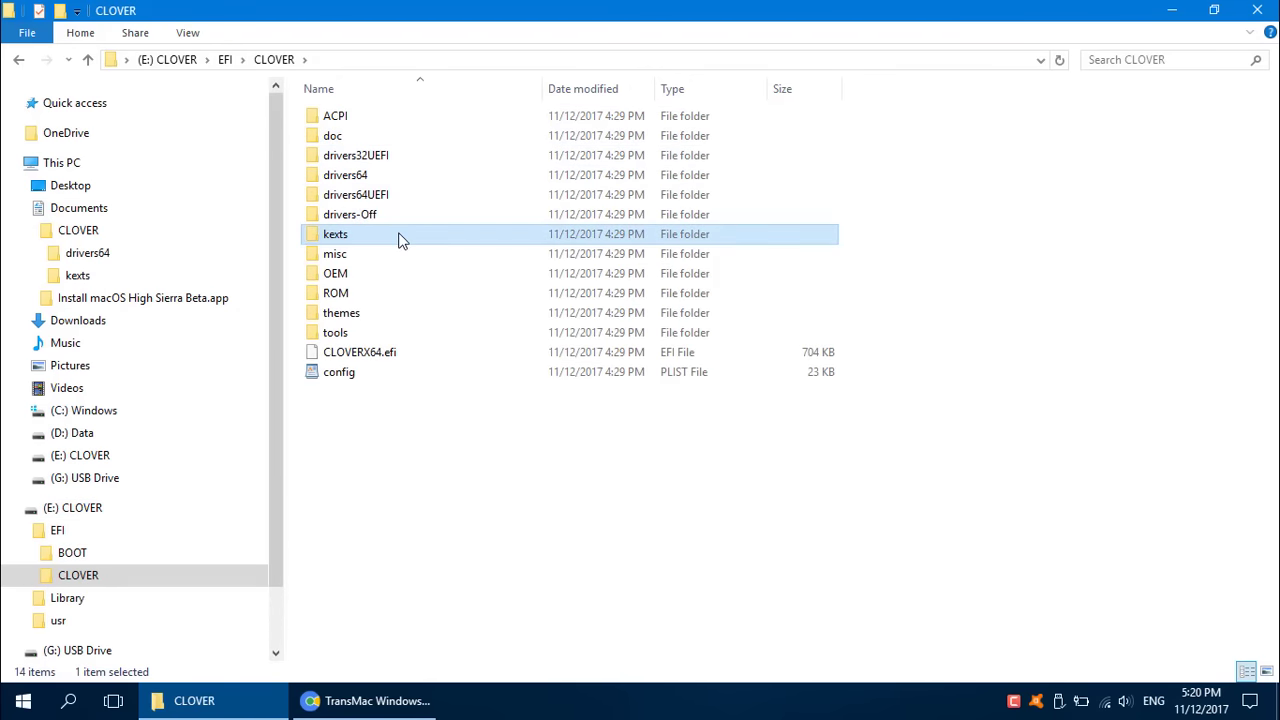
double_click(398, 240)
left_click(339, 118)
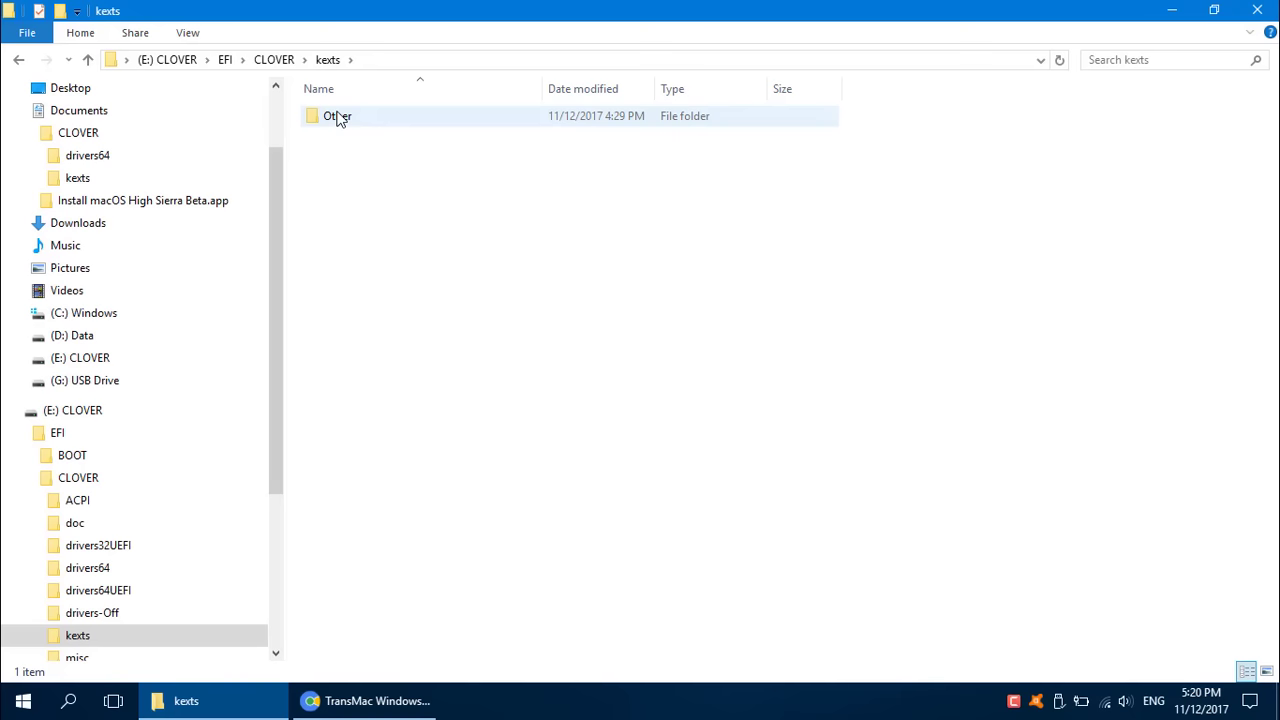
double_click(338, 118)
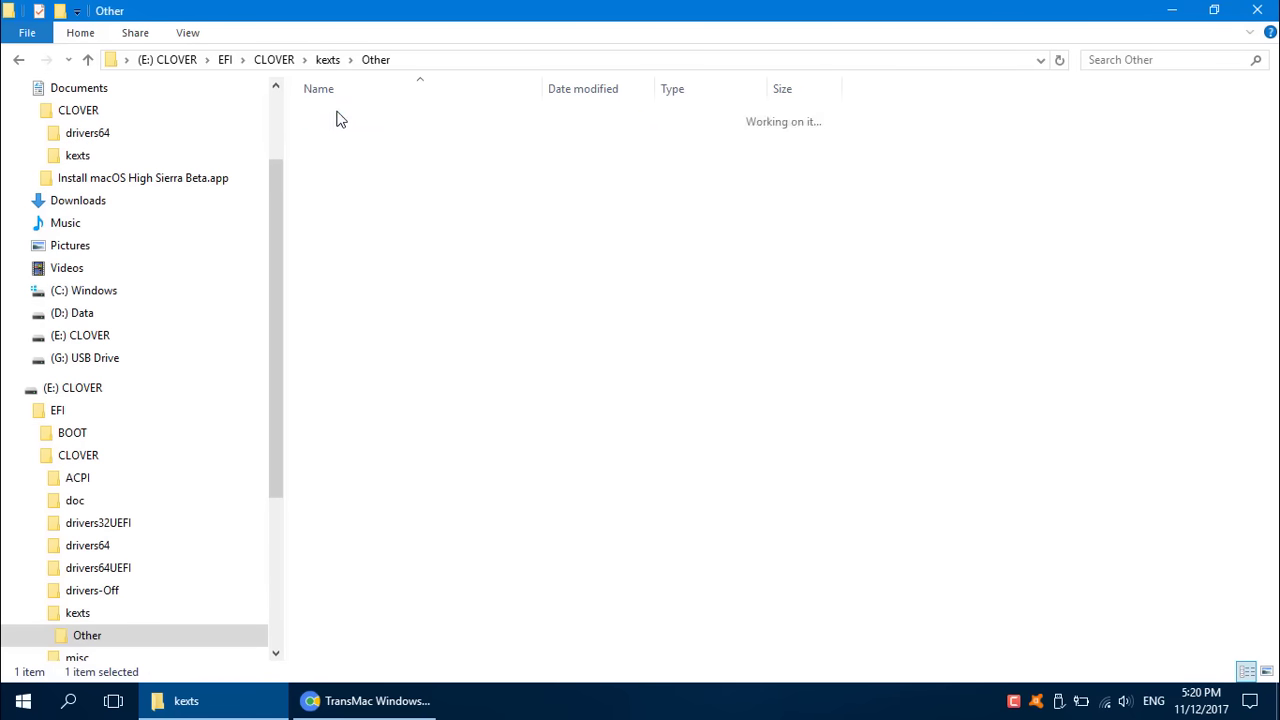
right_click(343, 227)
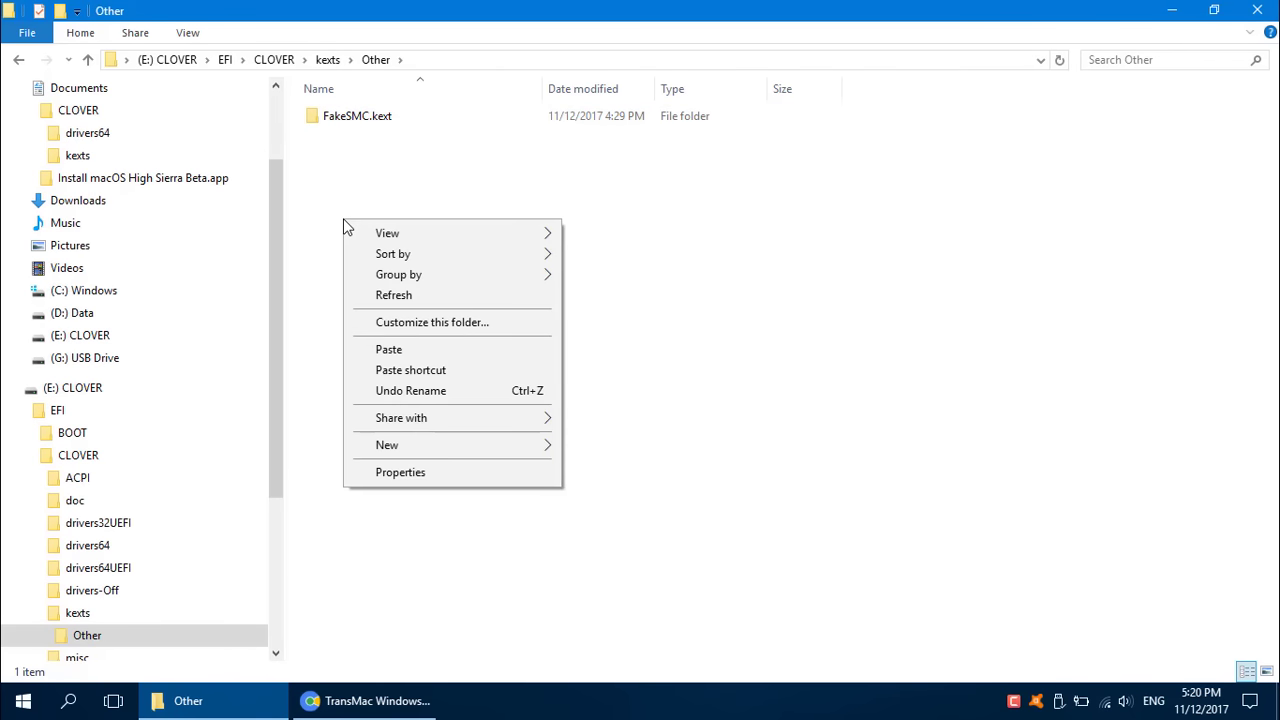
left_click(443, 359)
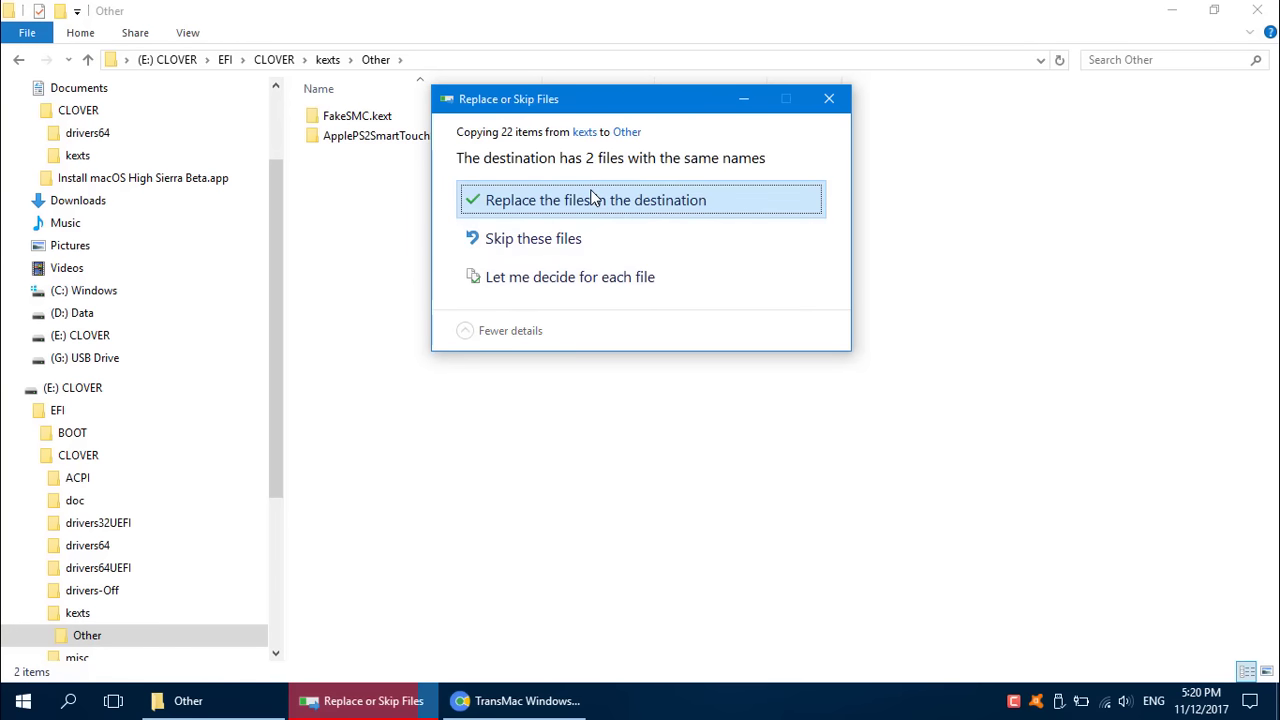
left_click(592, 199)
left_click(597, 324)
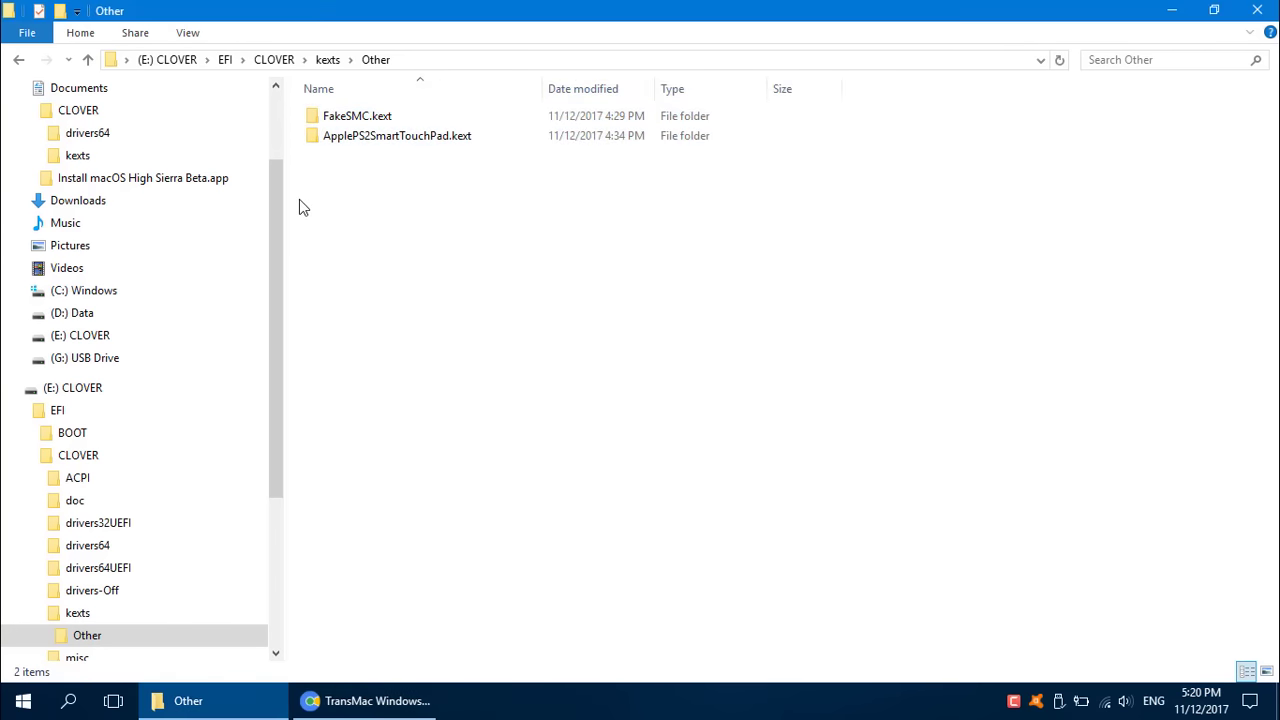
Step: Copy apfs.efi from the CLOVER\drivers64 folder in Documents to the clipboard
left_click(77, 112)
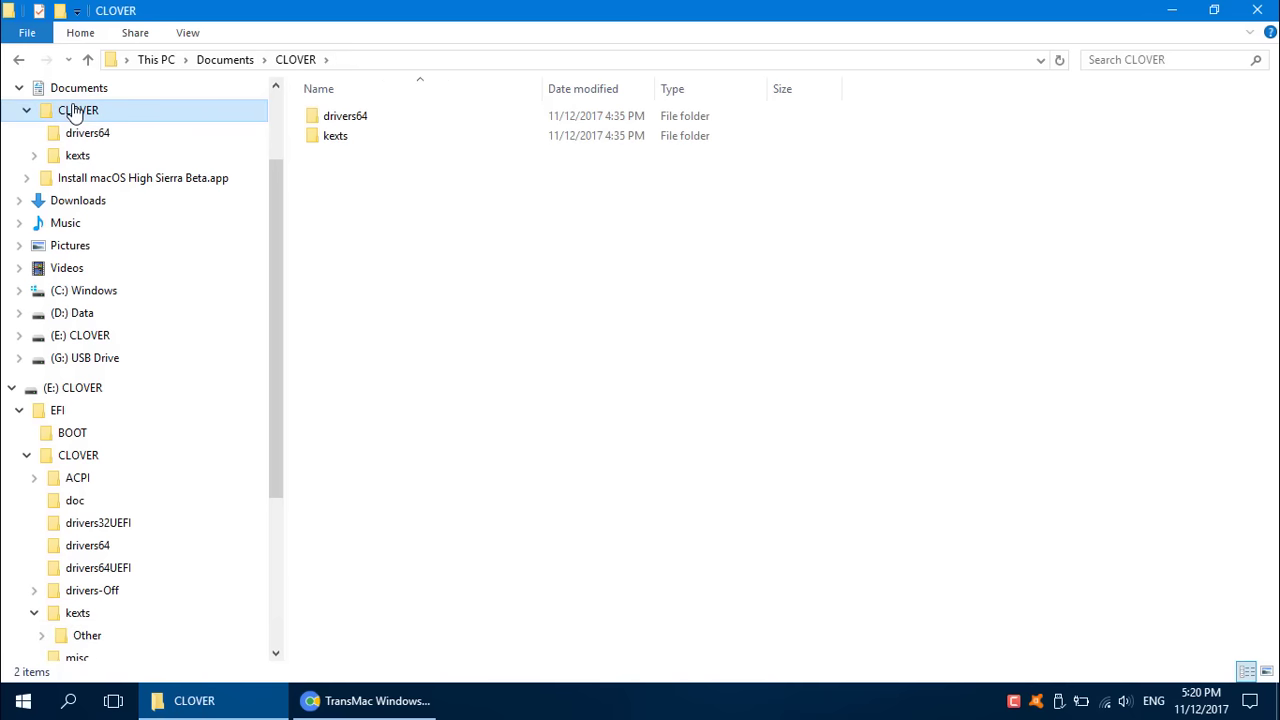
double_click(312, 116)
left_click(334, 120)
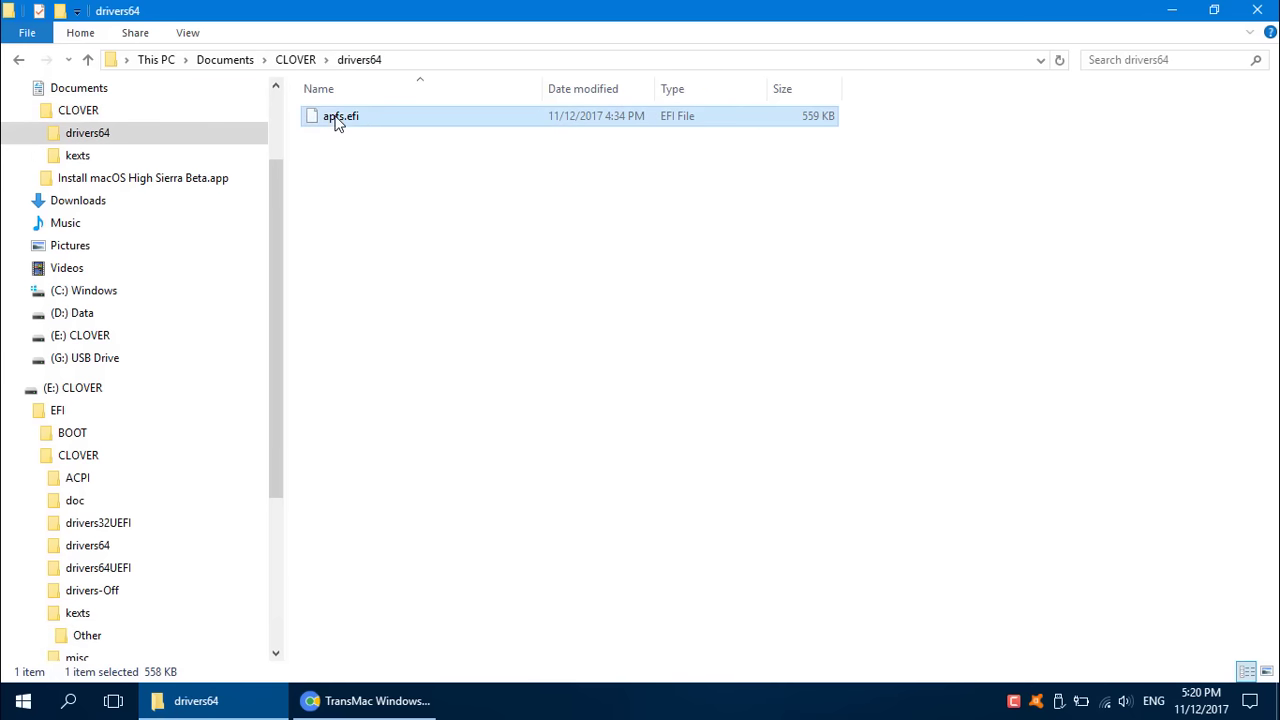
right_click(364, 120)
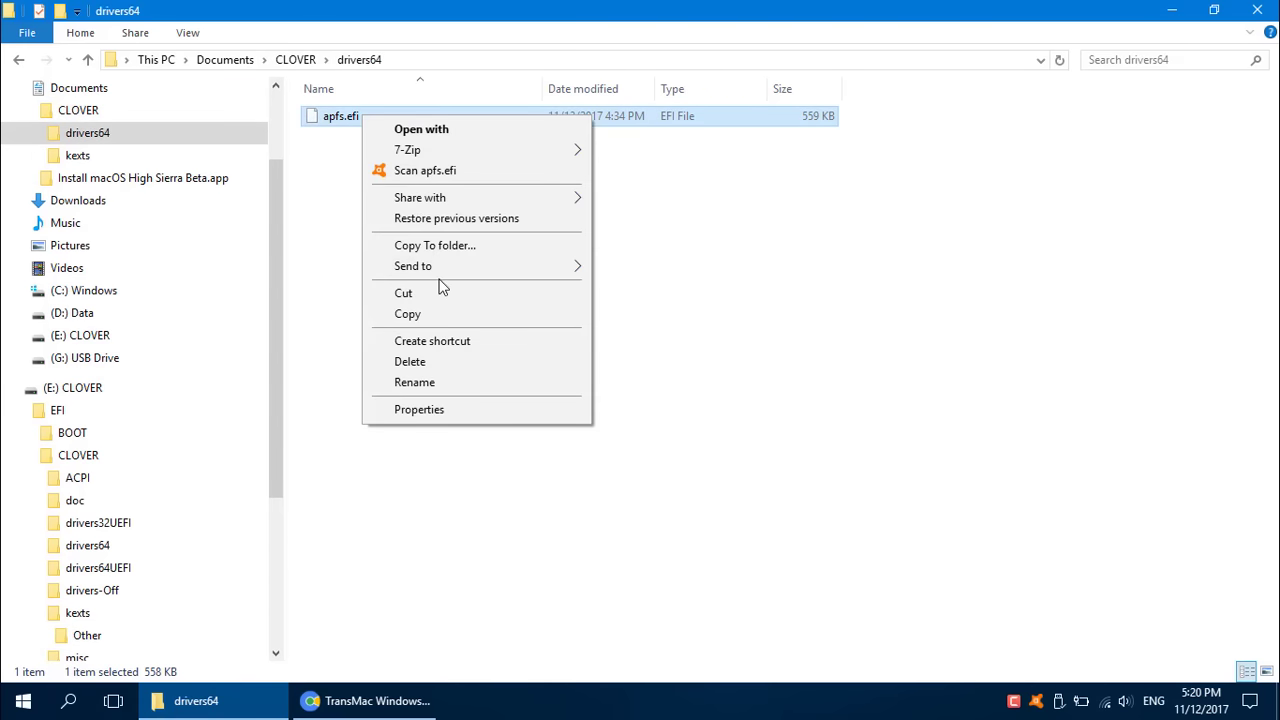
left_click(426, 318)
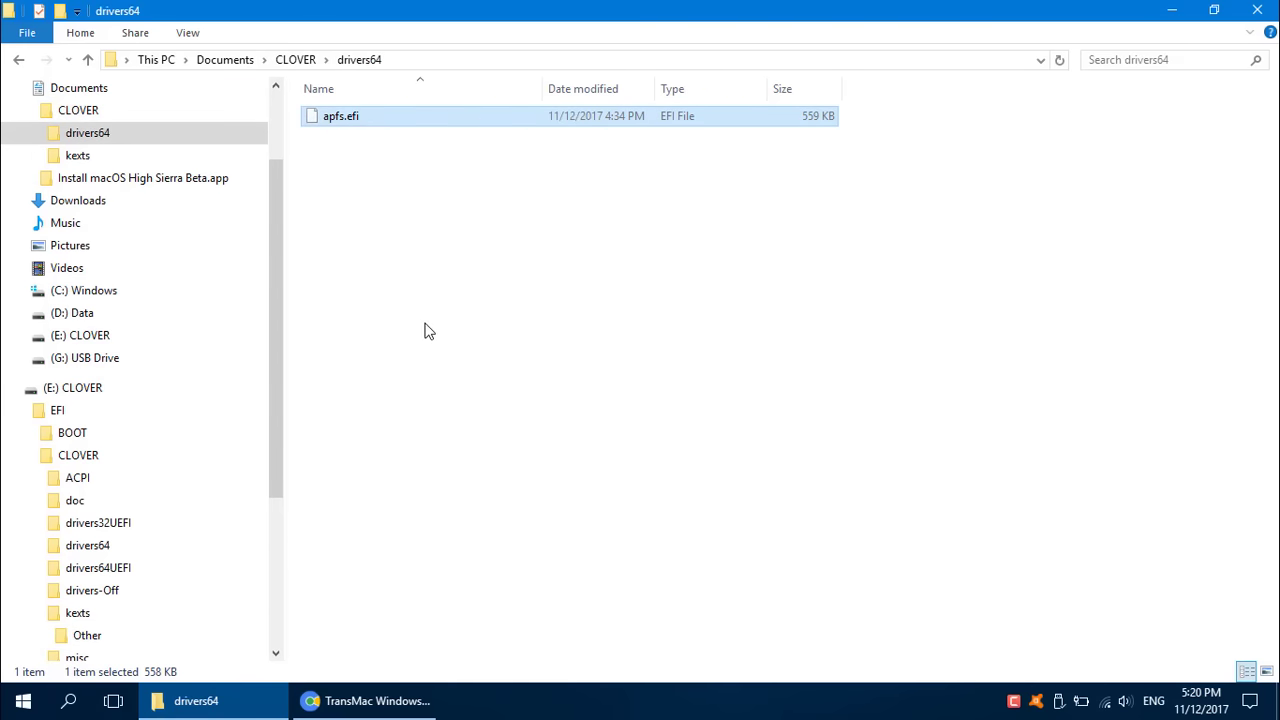
Step: Paste apfs.efi into the EFI\CLOVER\drivers64 folder on the CLOVER (E:) drive
left_click(87, 460)
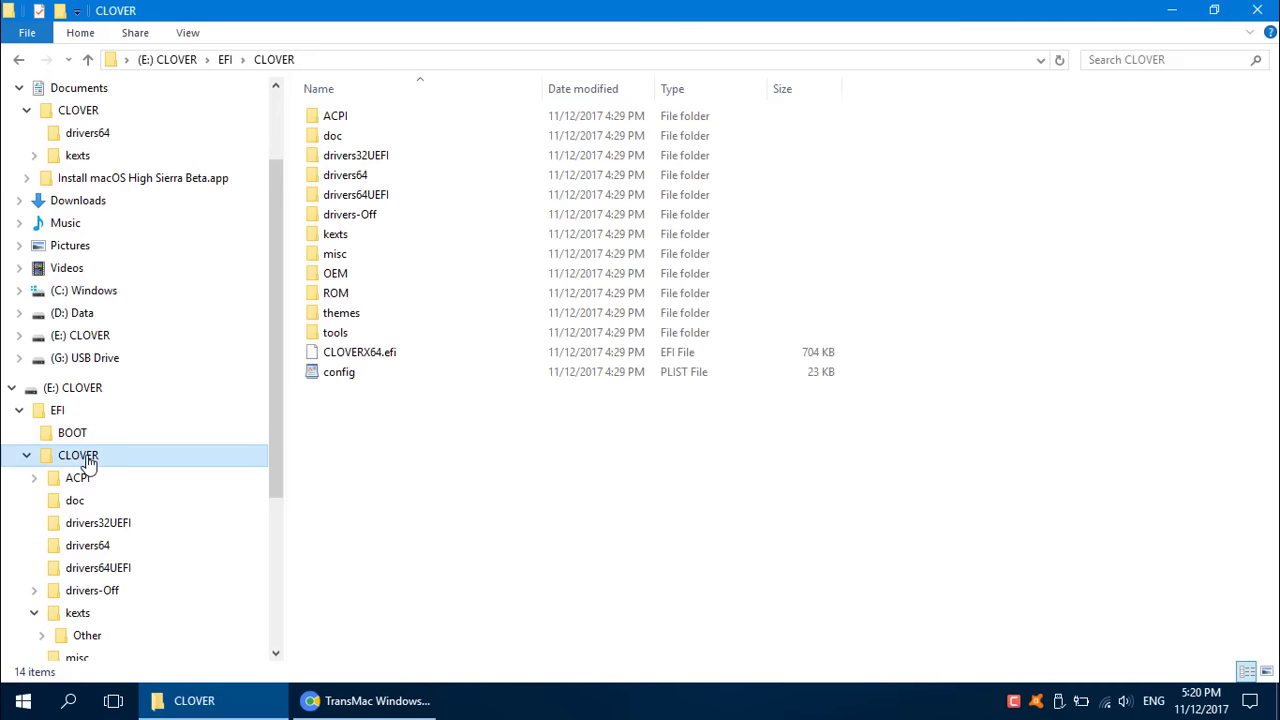
left_click(415, 176)
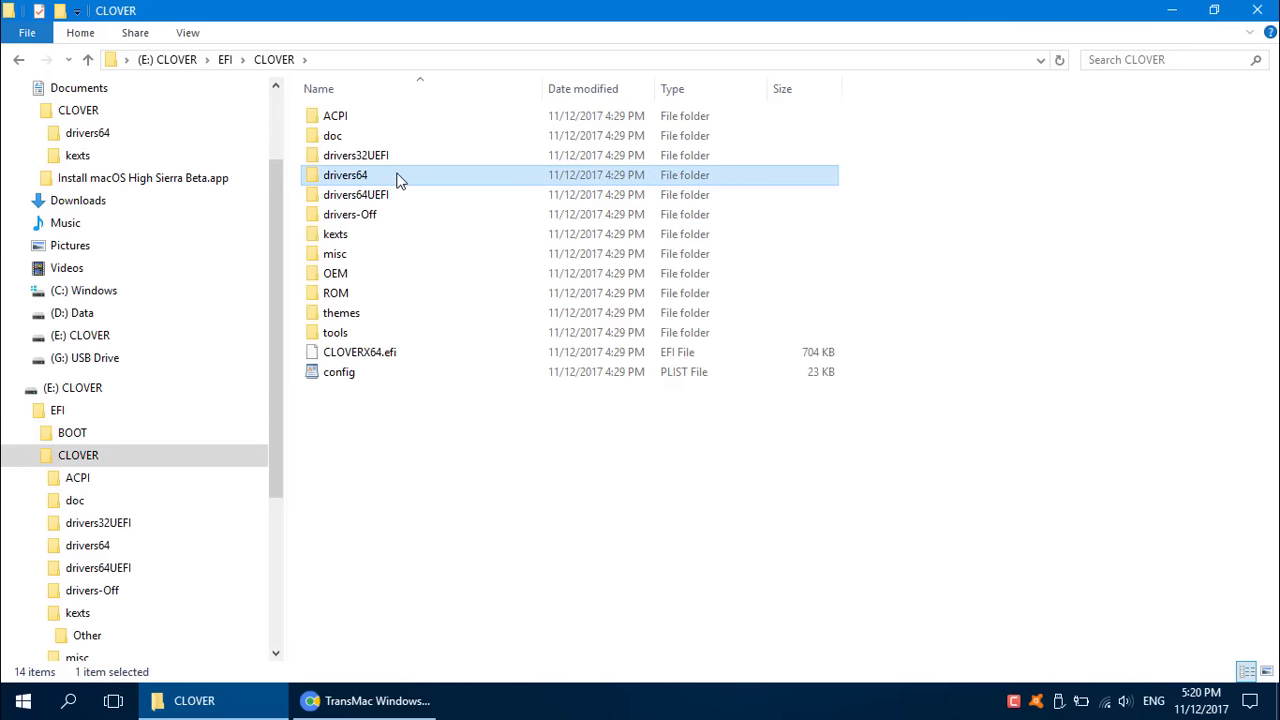
double_click(397, 178)
right_click(428, 296)
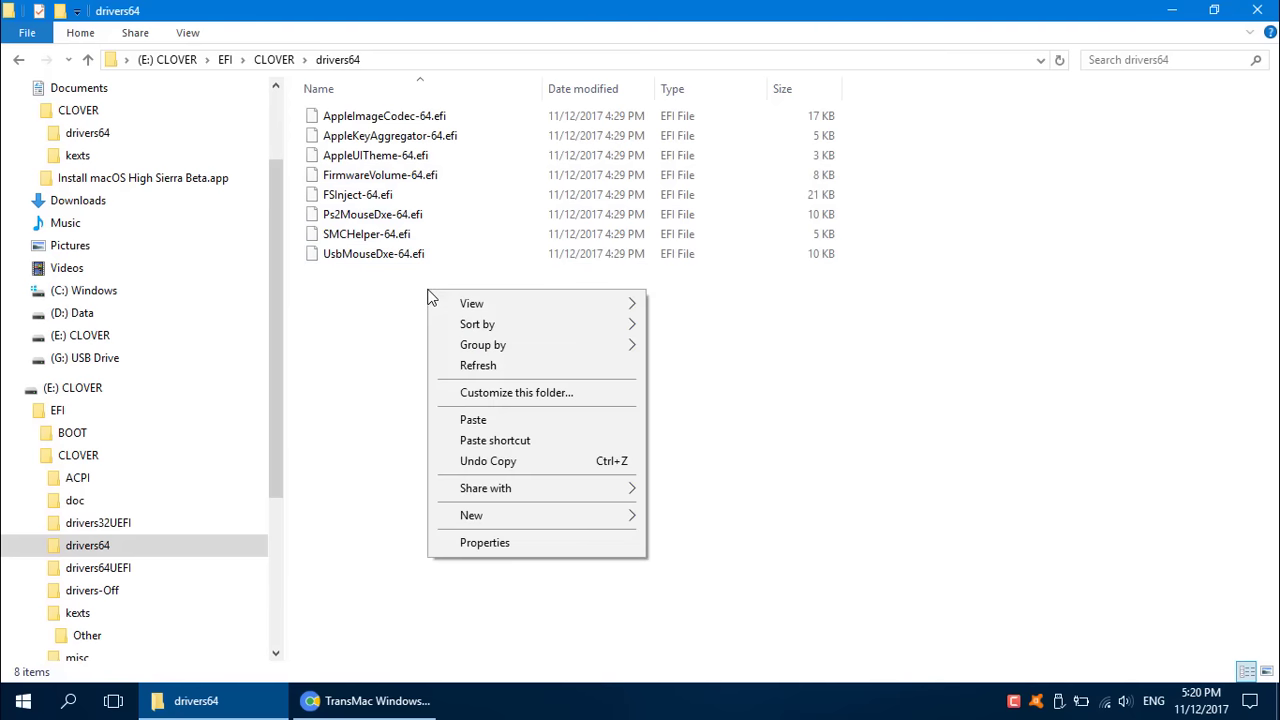
left_click(519, 426)
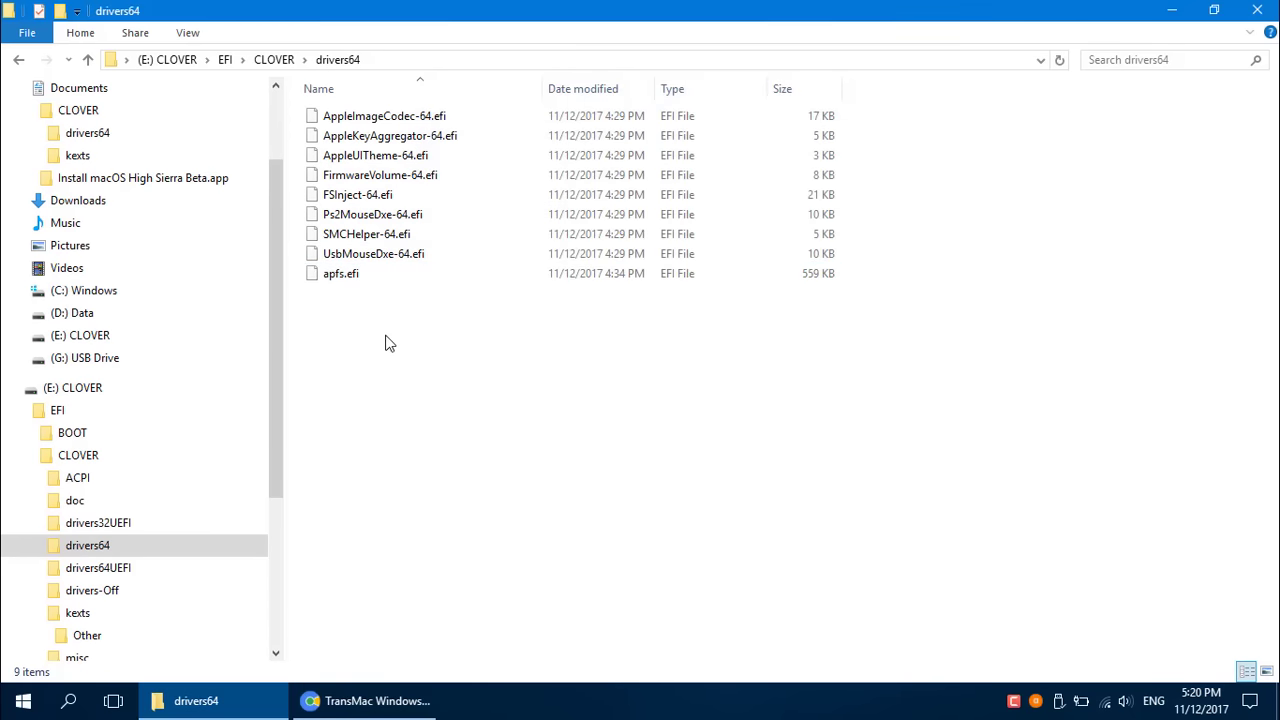
Step: Refresh the drivers64 folder listing and close the folder window
right_click(389, 343)
left_click(425, 408)
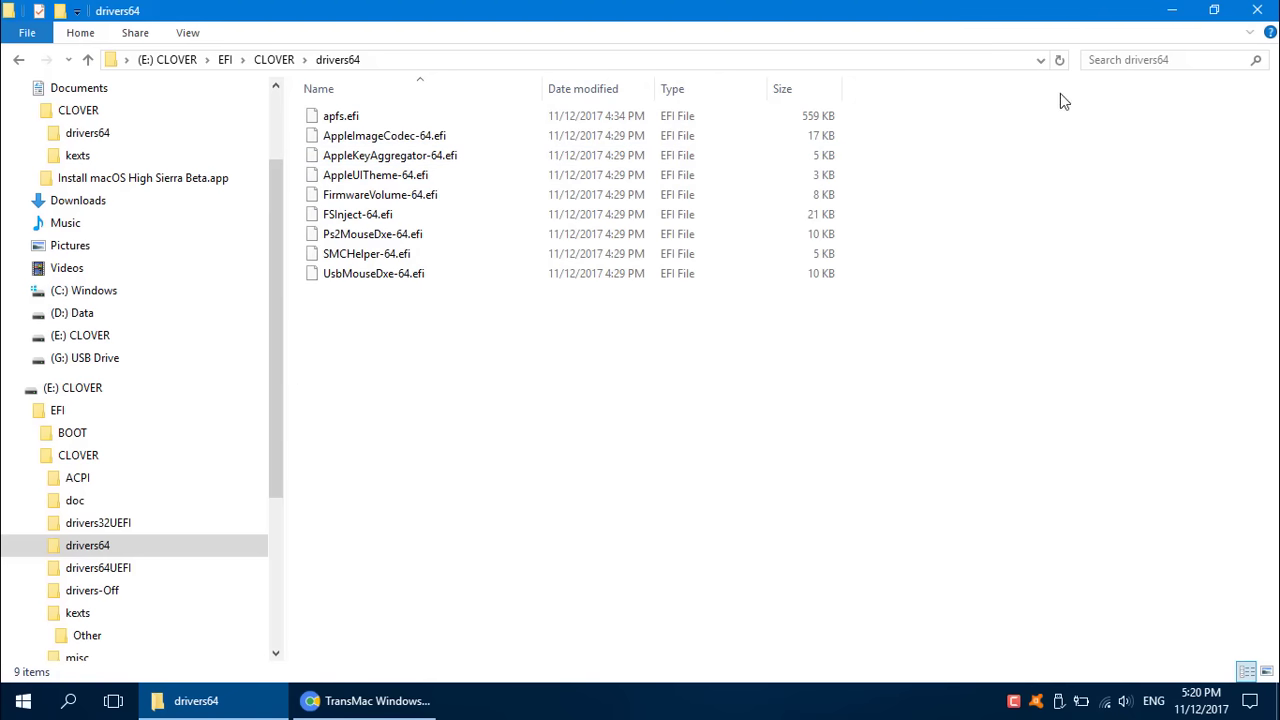
left_click(1256, 12)
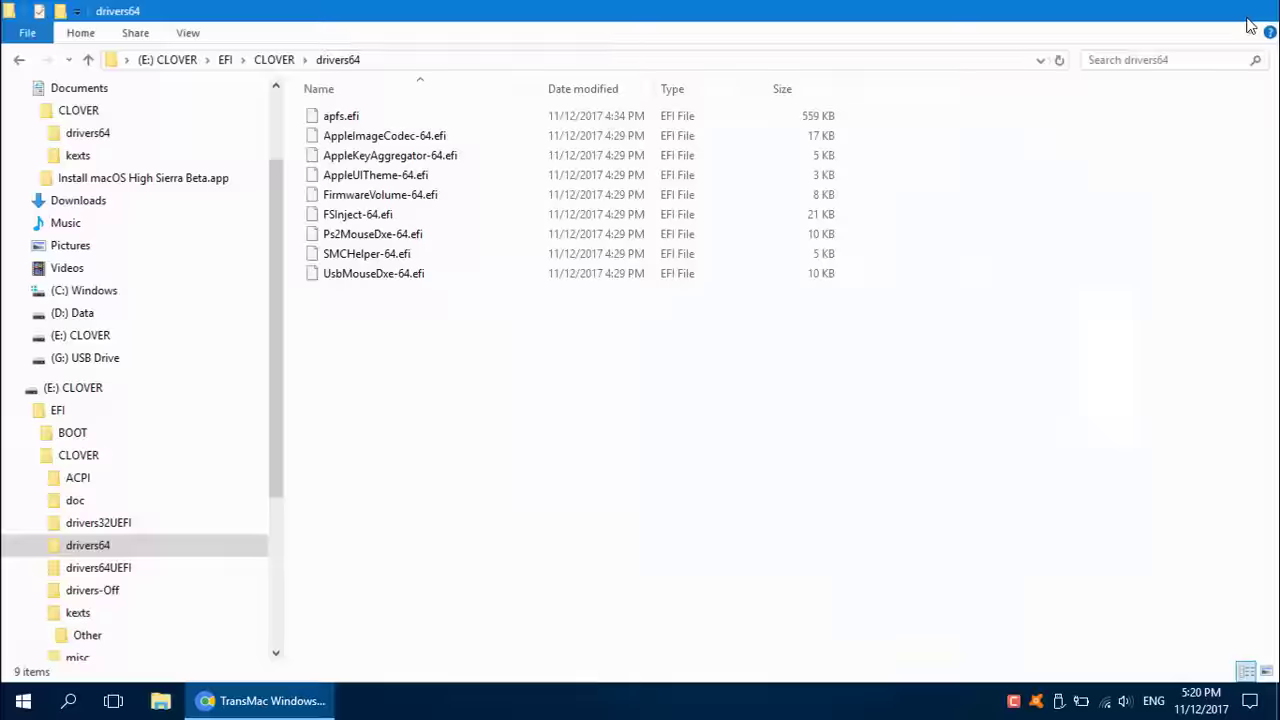